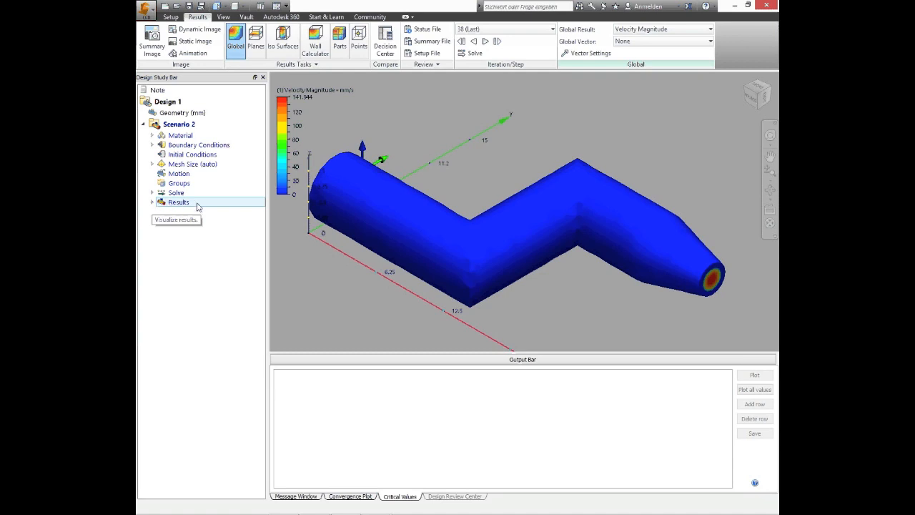
# Hide the PVC part tuberia_tutorial in the results, leaving the water volume displayed
pyautogui.click(153, 203)
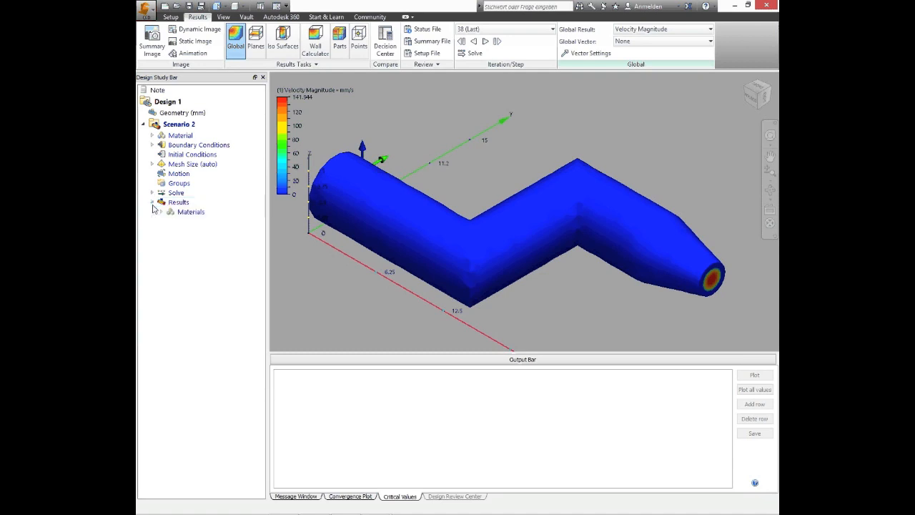
pyautogui.click(161, 212)
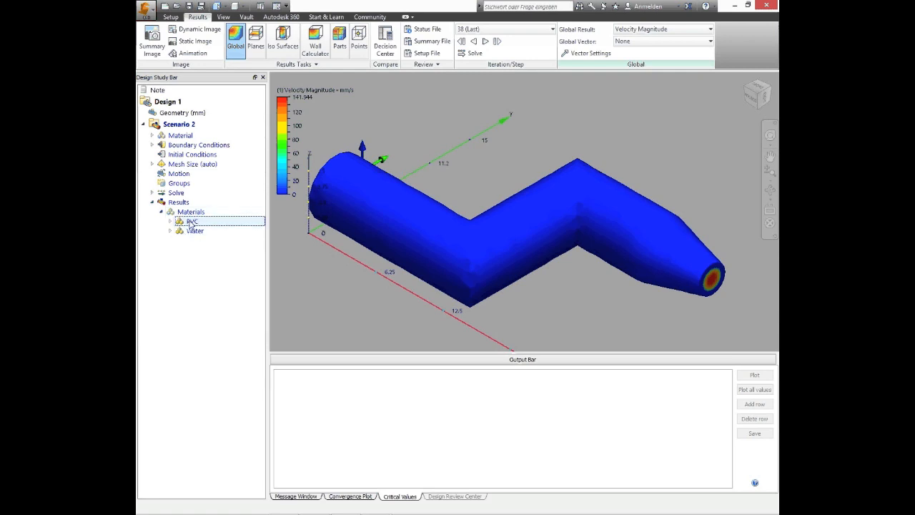
pyautogui.click(171, 222)
pyautogui.click(170, 240)
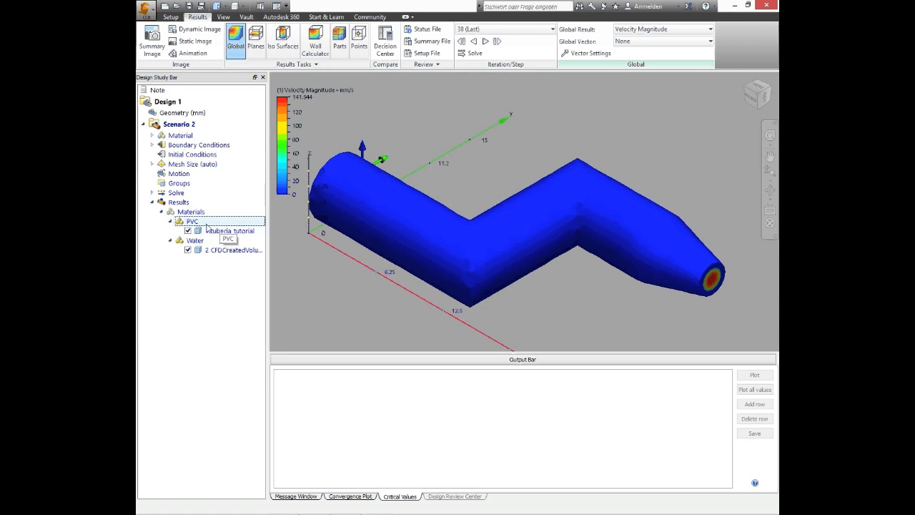
pyautogui.moveTo(214, 229); pyautogui.dragTo(189, 233)
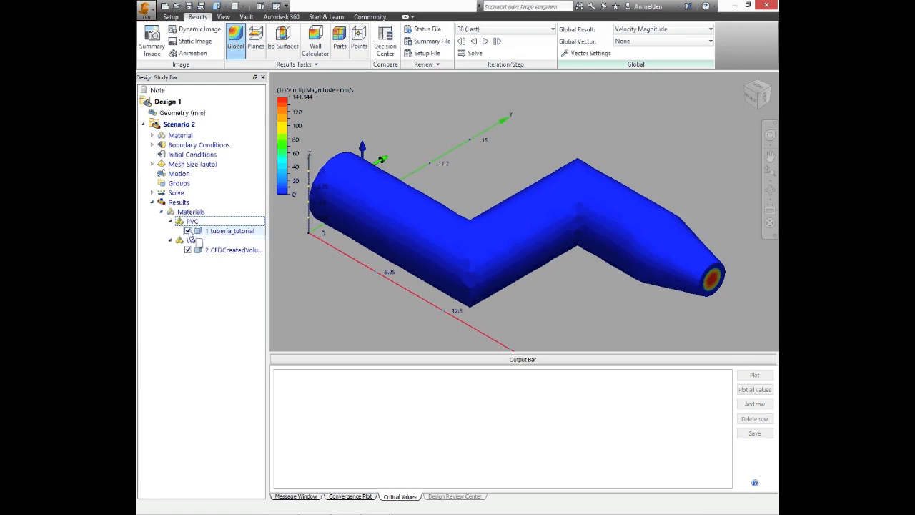
pyautogui.click(188, 231)
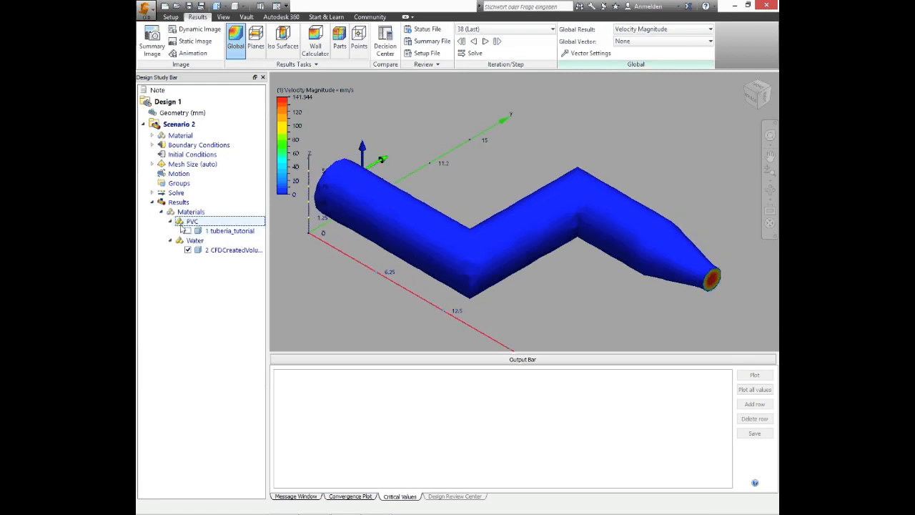
pyautogui.moveTo(222, 233); pyautogui.dragTo(196, 244)
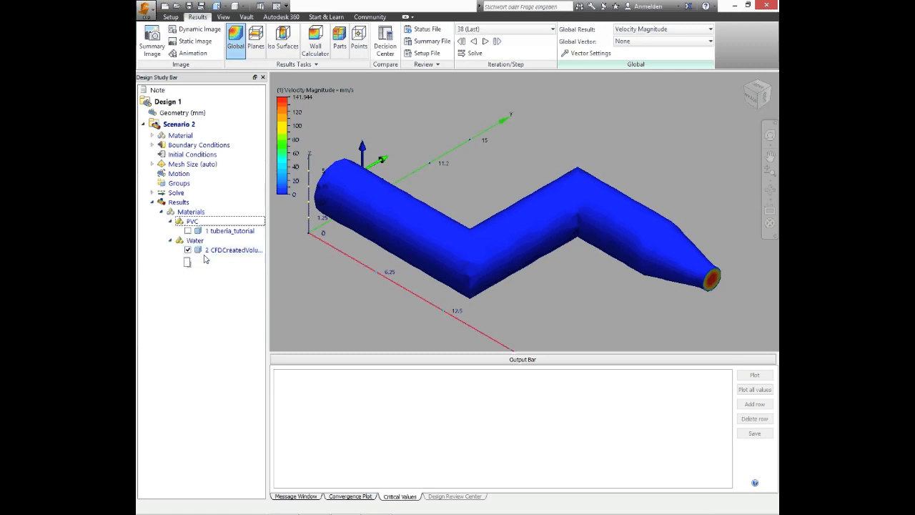
# Try the Outline, Transparent, Wireframe and Shaded mesh display modes on the water volume
pyautogui.rightClick(218, 252)
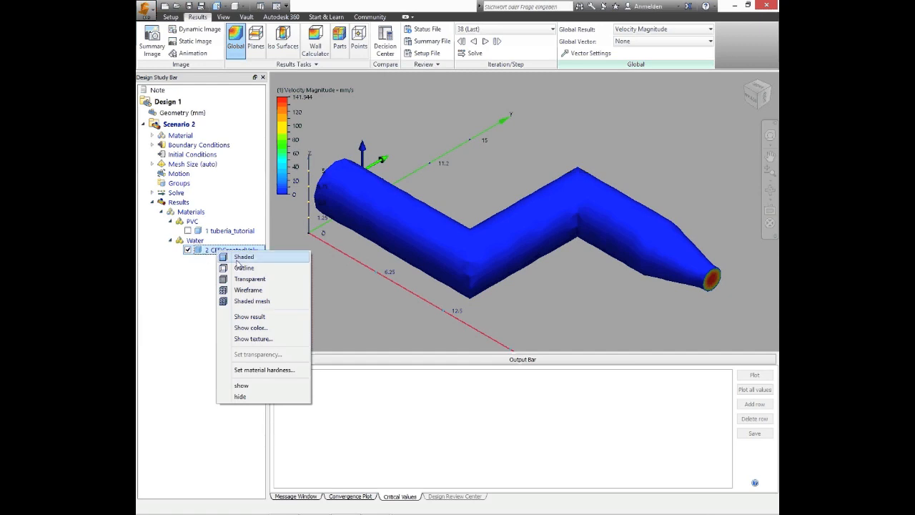
pyautogui.rightClick(389, 231)
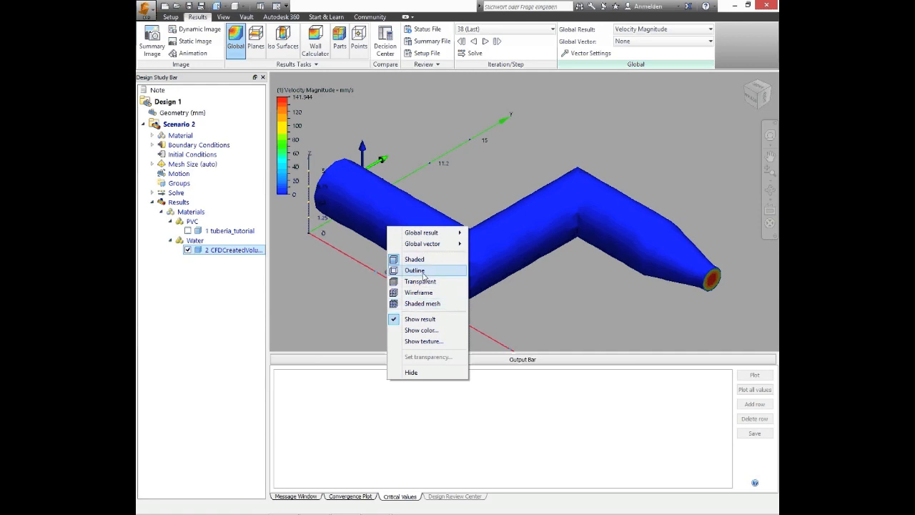
pyautogui.click(422, 272)
pyautogui.rightClick(429, 257)
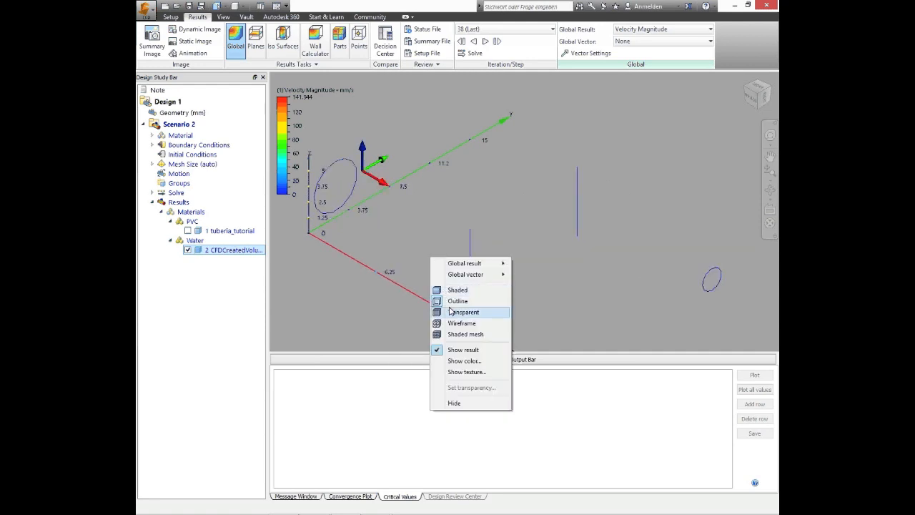
pyautogui.click(454, 312)
pyautogui.rightClick(445, 258)
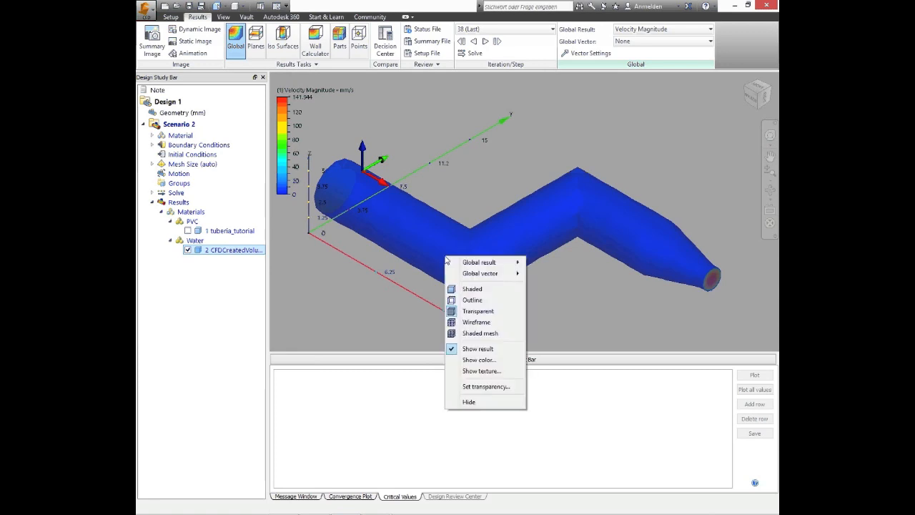
pyautogui.click(476, 321)
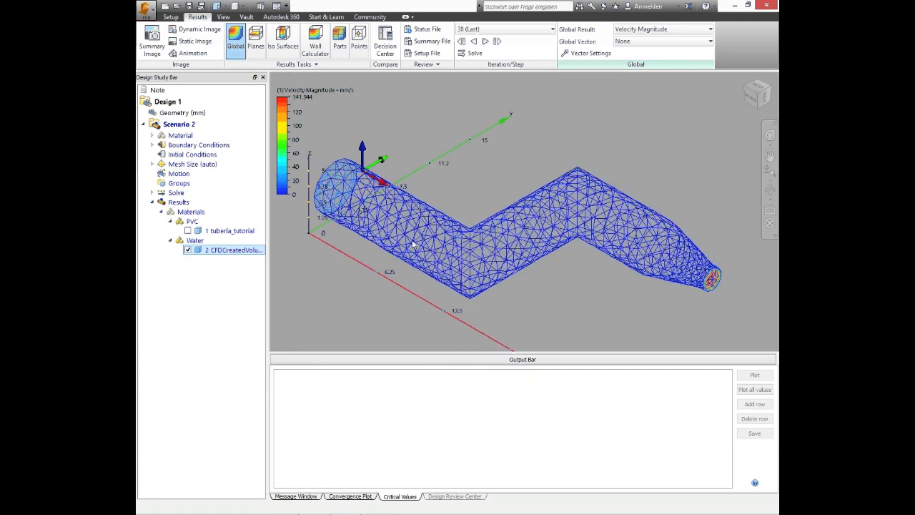
pyautogui.rightClick(413, 240)
pyautogui.click(452, 315)
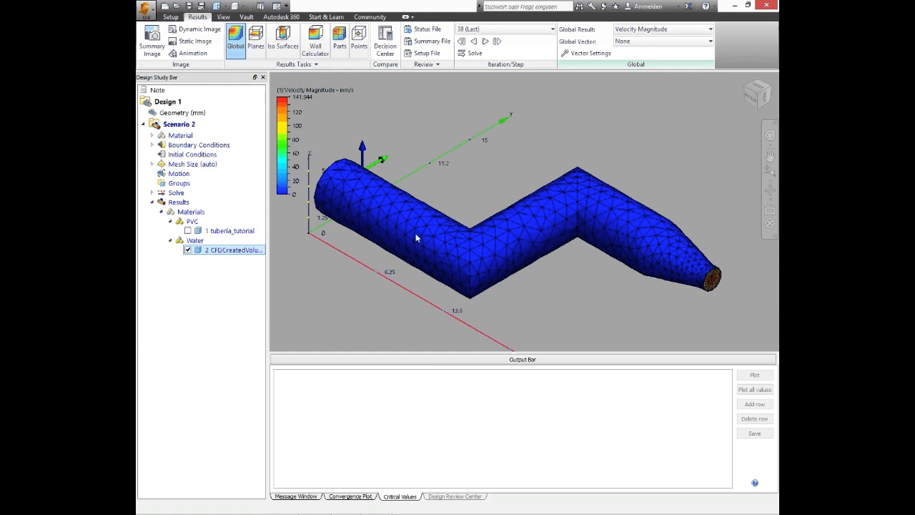
# Examine the mesh and velocity magnitude distribution on the outlet face at the pipe's narrow end
pyautogui.scroll(6, 736, 297)
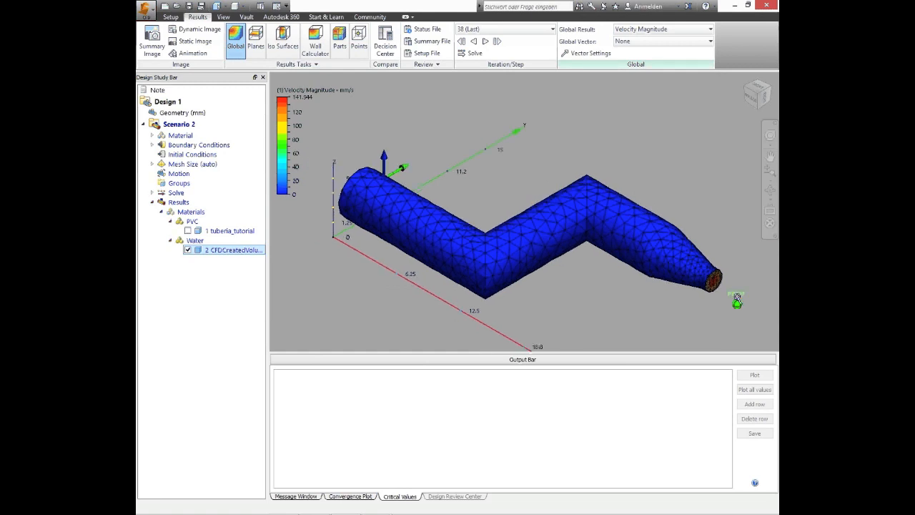
pyautogui.scroll(2, 676, 240)
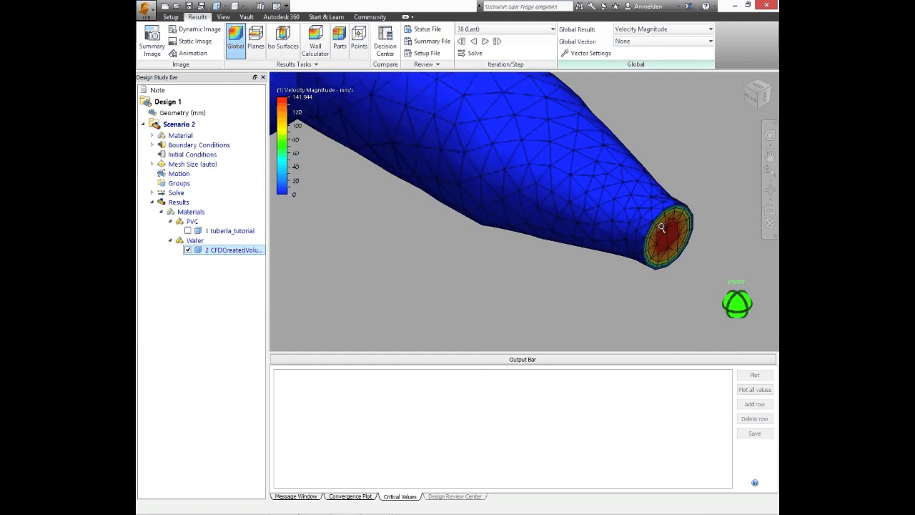
pyautogui.scroll(2, 656, 232)
pyautogui.scroll(1, 657, 227)
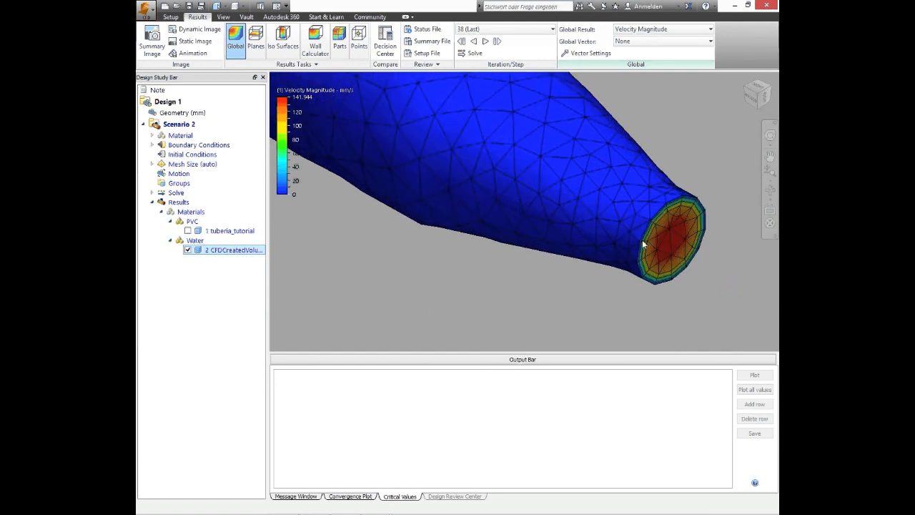
pyautogui.scroll(2, 659, 229)
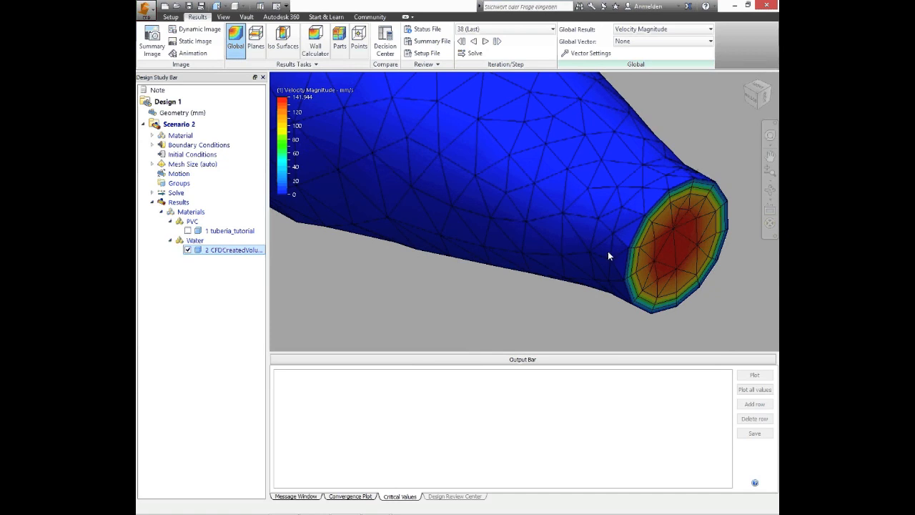
pyautogui.scroll(-5, 608, 255)
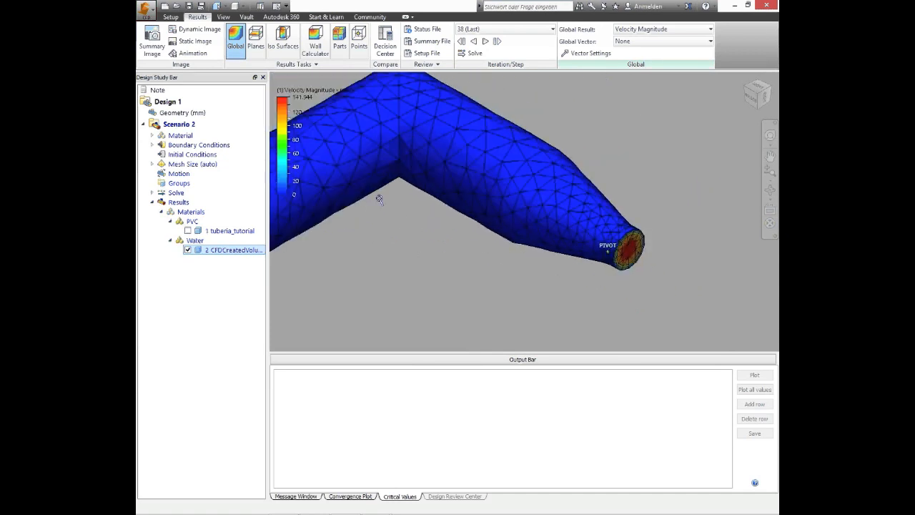
pyautogui.scroll(-5, 378, 199)
pyautogui.moveTo(380, 218); pyautogui.dragTo(457, 250, button='middle')
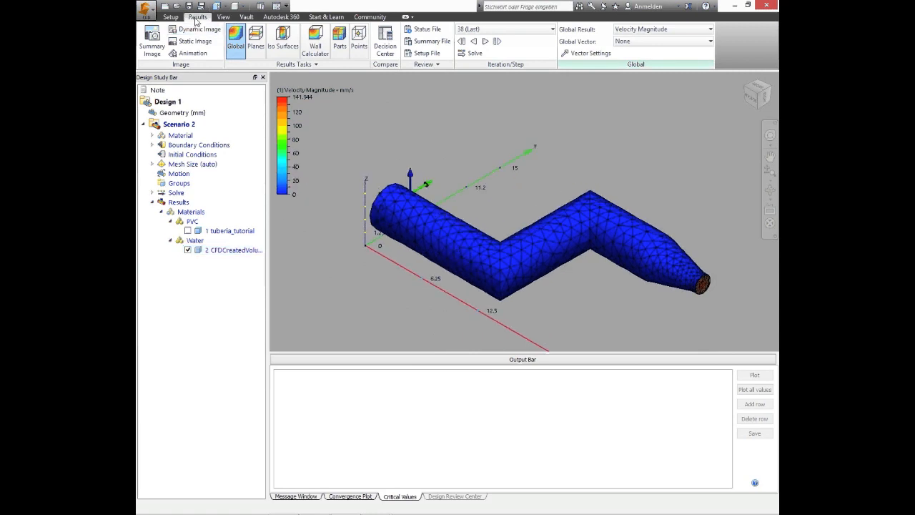
# Set the global vector of the results to Velocity Vector
pyautogui.click(237, 46)
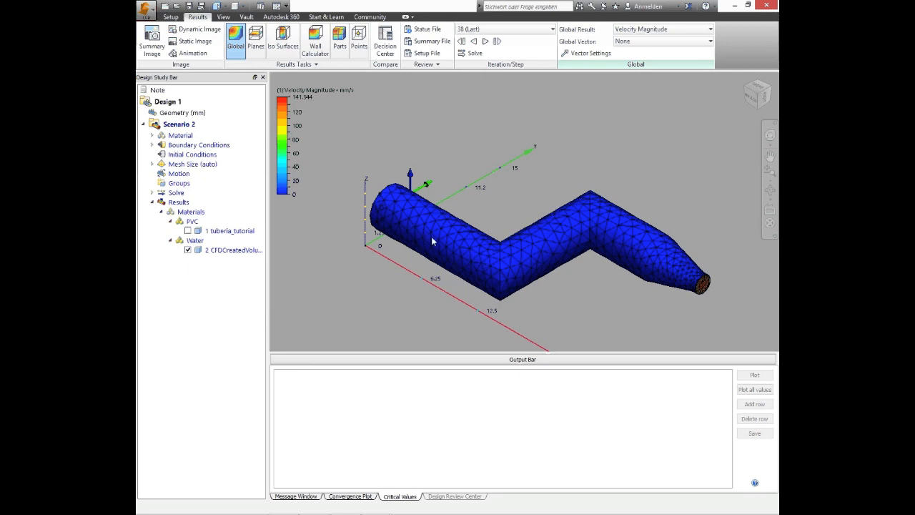
pyautogui.moveTo(751, 96)
pyautogui.mouseDown()
pyautogui.moveTo(775, 83)
pyautogui.moveTo(767, 97)
pyautogui.moveTo(728, 73)
pyautogui.moveTo(754, 88)
pyautogui.mouseUp()
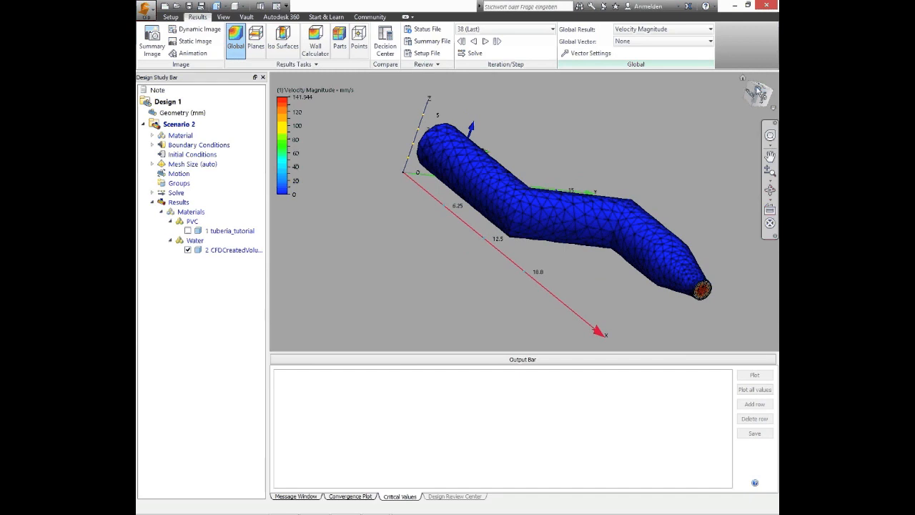
pyautogui.click(742, 78)
pyautogui.scroll(-3, 532, 203)
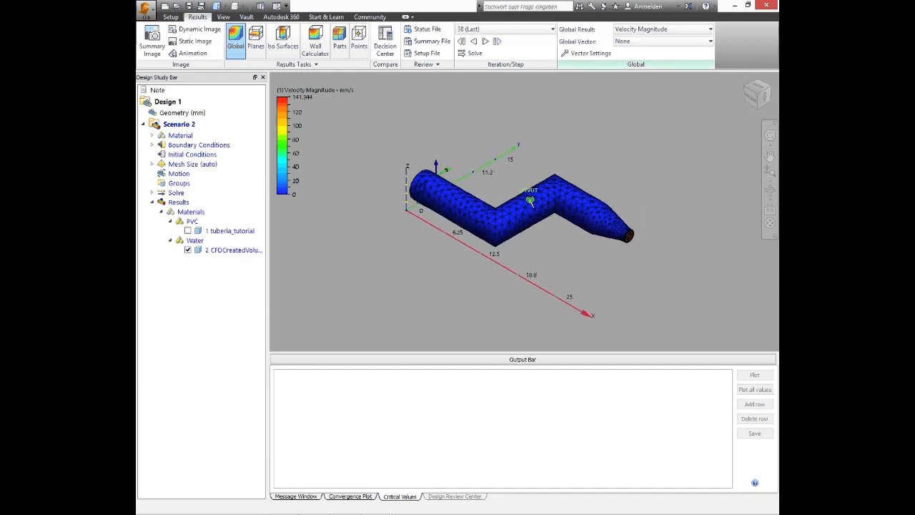
pyautogui.scroll(6, 530, 203)
pyautogui.scroll(-1, 530, 201)
pyautogui.scroll(-1, 530, 202)
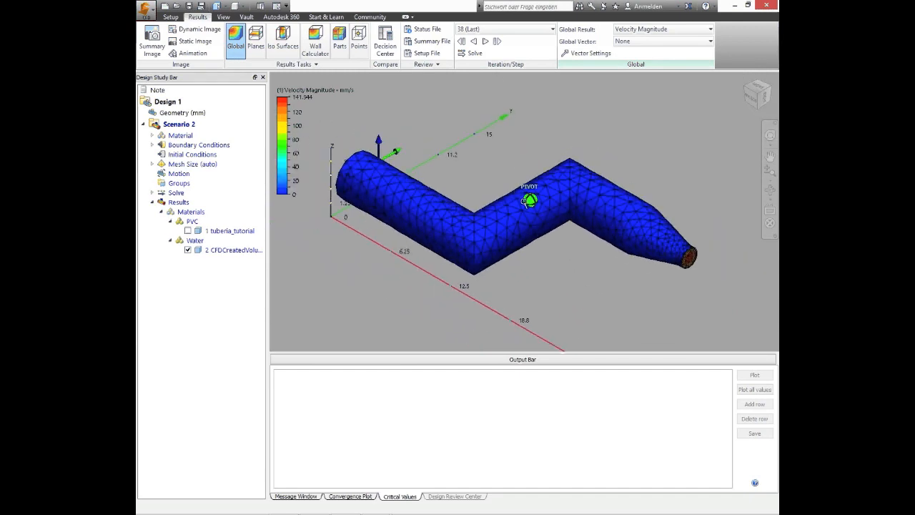
pyautogui.rightClick(341, 249)
pyautogui.moveTo(368, 280)
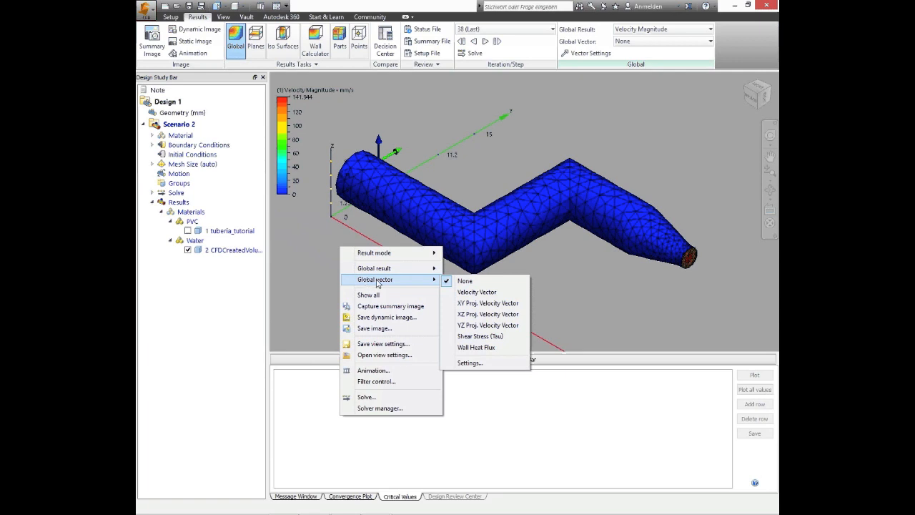
pyautogui.click(476, 291)
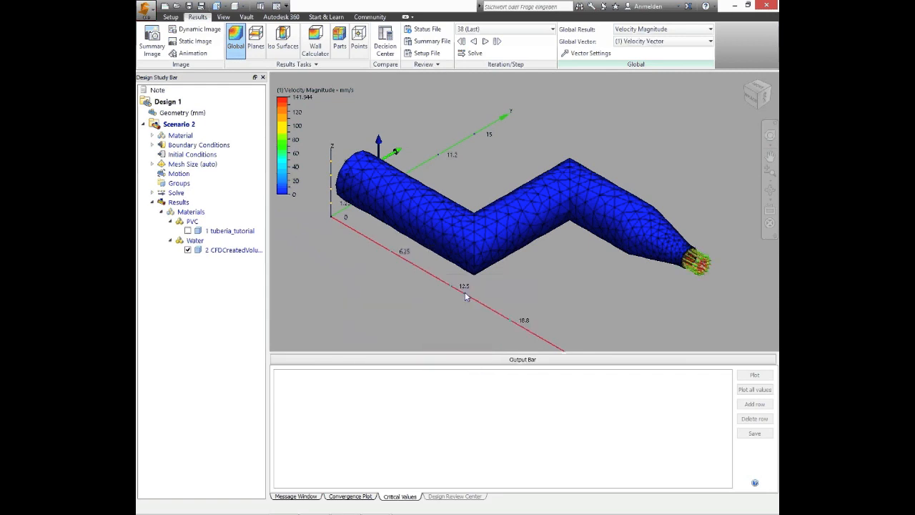
# Change the water volume's display mode to Transparent to show the inside of the pipe flow
pyautogui.rightClick(505, 229)
pyautogui.click(513, 284)
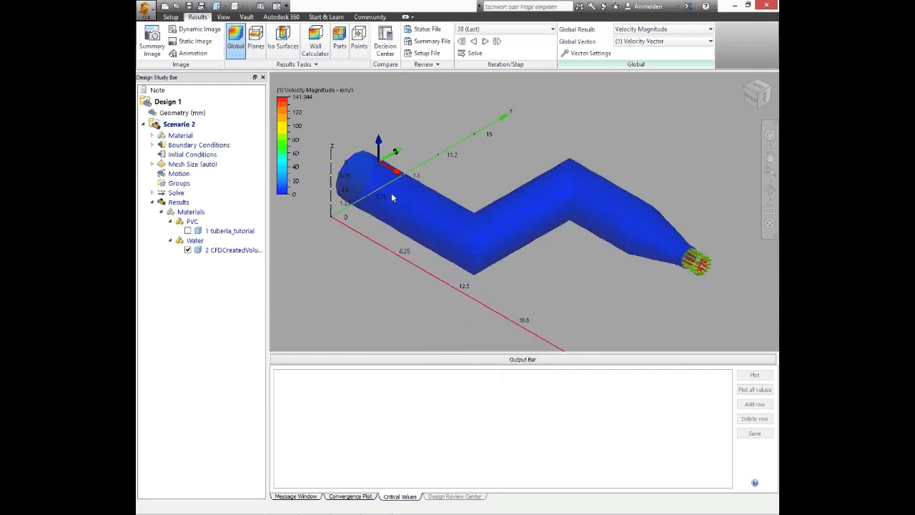
pyautogui.scroll(5, 391, 194)
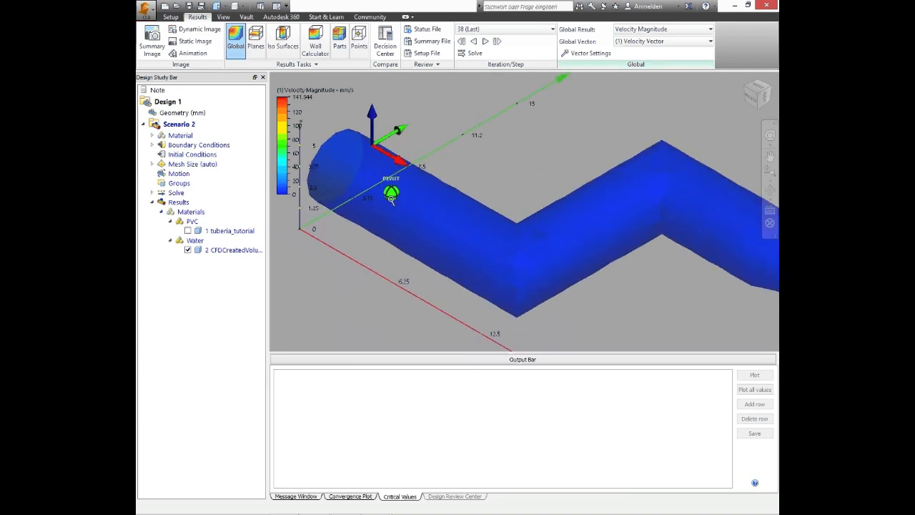
pyautogui.scroll(1, 580, 148)
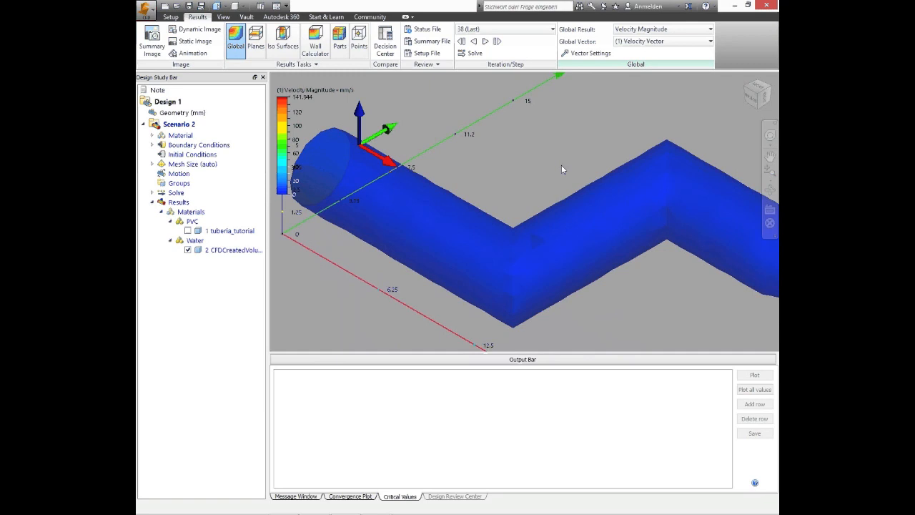
pyautogui.scroll(-1, 561, 169)
# Shorten the velocity vectors to a uniform length of about 0.198 in the vector settings
pyautogui.click(588, 53)
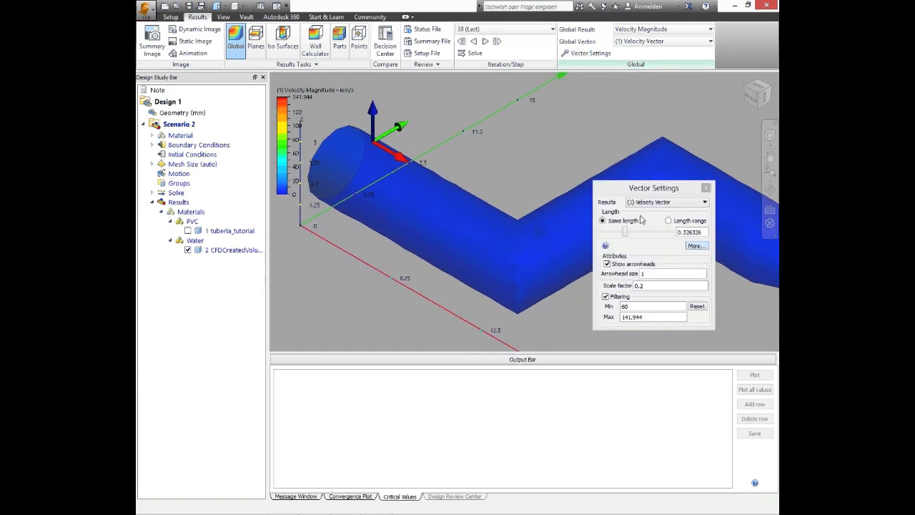
pyautogui.moveTo(649, 191); pyautogui.dragTo(506, 243)
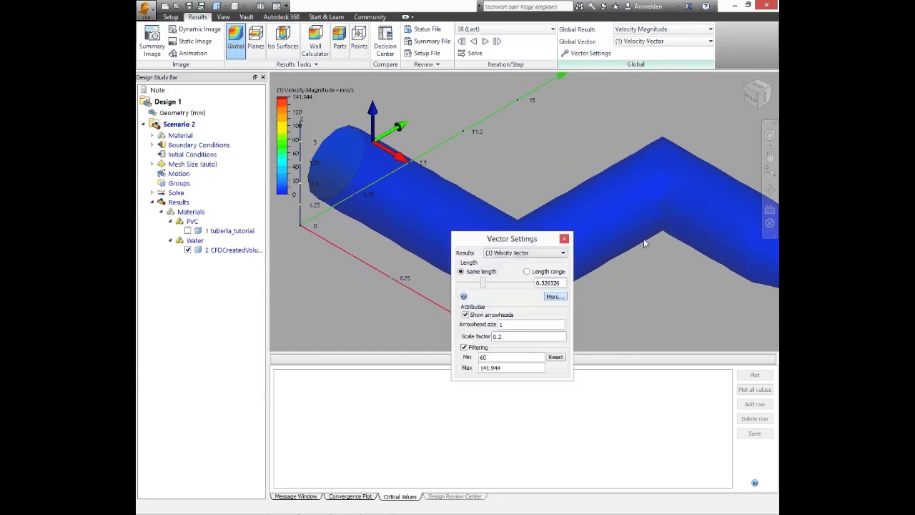
pyautogui.scroll(-3, 644, 244)
pyautogui.moveTo(625, 266); pyautogui.dragTo(580, 270, button='middle')
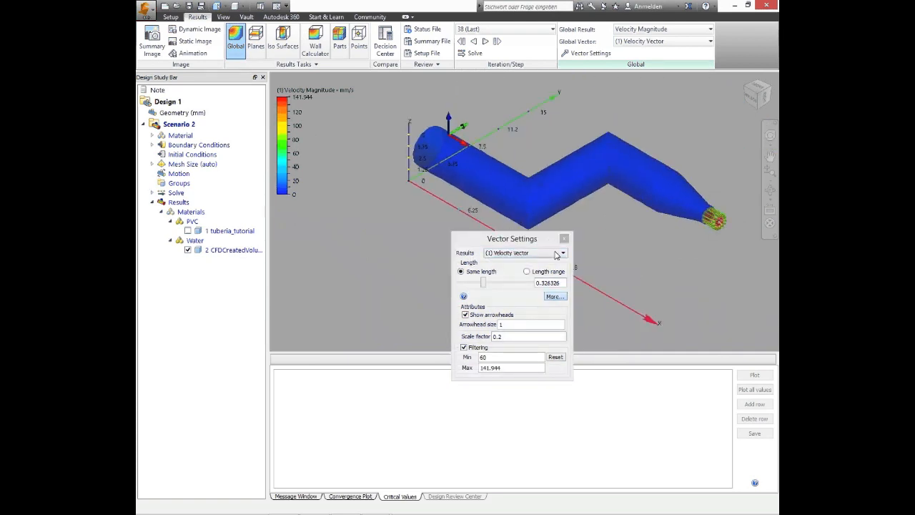
pyautogui.moveTo(483, 283)
pyautogui.mouseDown()
pyautogui.moveTo(468, 286)
pyautogui.moveTo(513, 289)
pyautogui.moveTo(473, 285)
pyautogui.mouseUp()
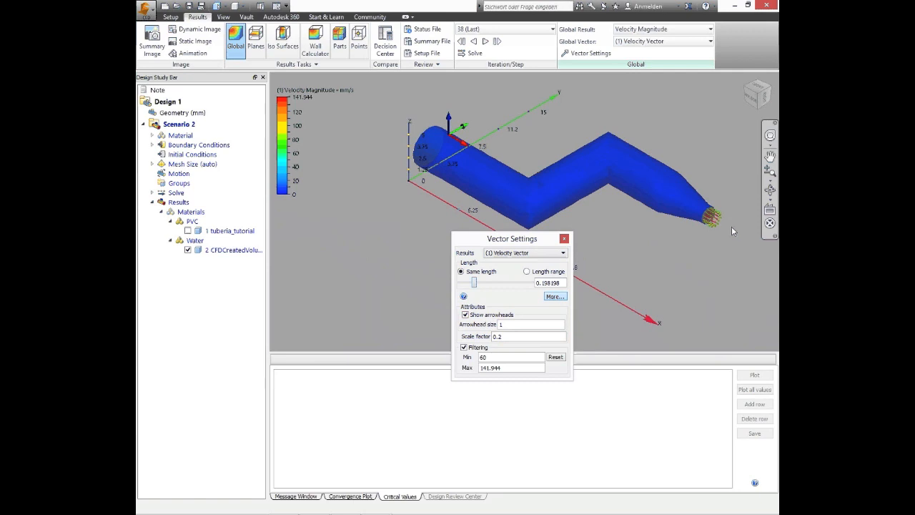
pyautogui.scroll(5, 732, 226)
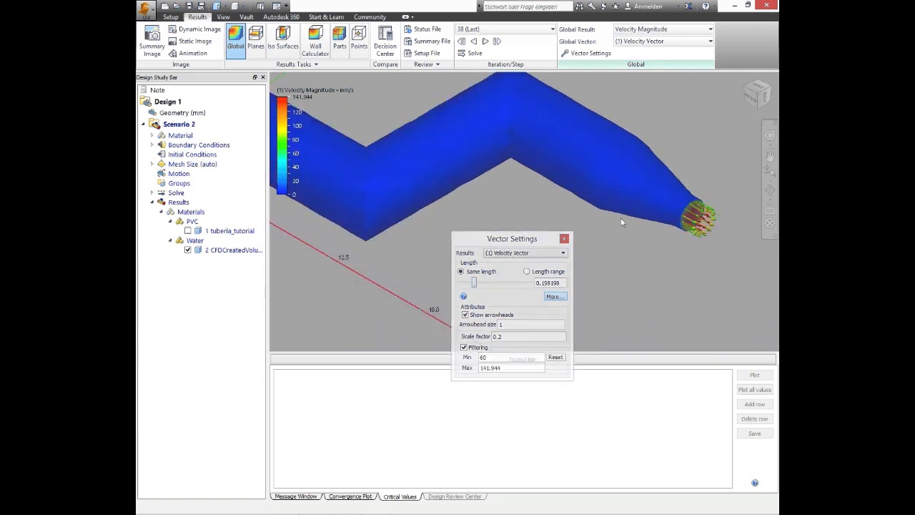
# Turn off filtering for the velocity vectors so arrows are drawn along the whole water volume
pyautogui.moveTo(484, 186); pyautogui.dragTo(516, 212, button='middle')
pyautogui.moveTo(580, 238); pyautogui.dragTo(642, 267, button='middle')
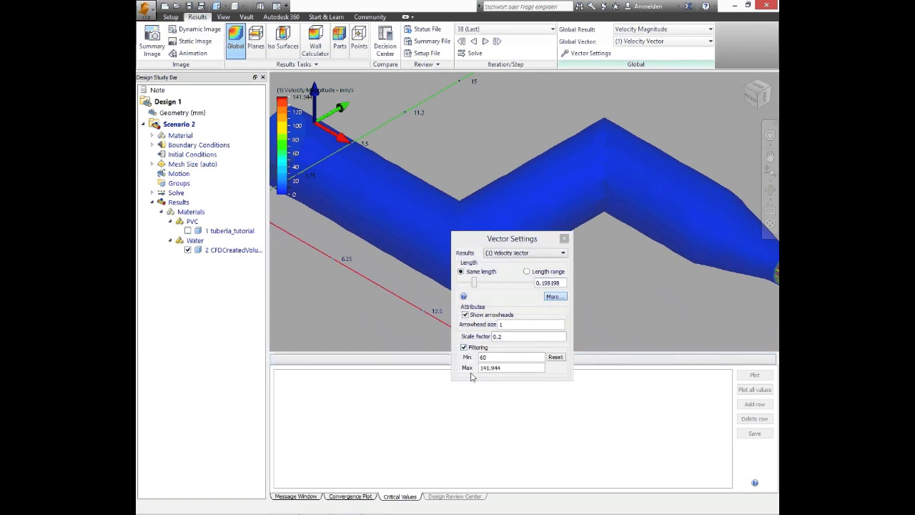
pyautogui.click(463, 349)
pyautogui.moveTo(332, 257); pyautogui.dragTo(370, 202, button='middle')
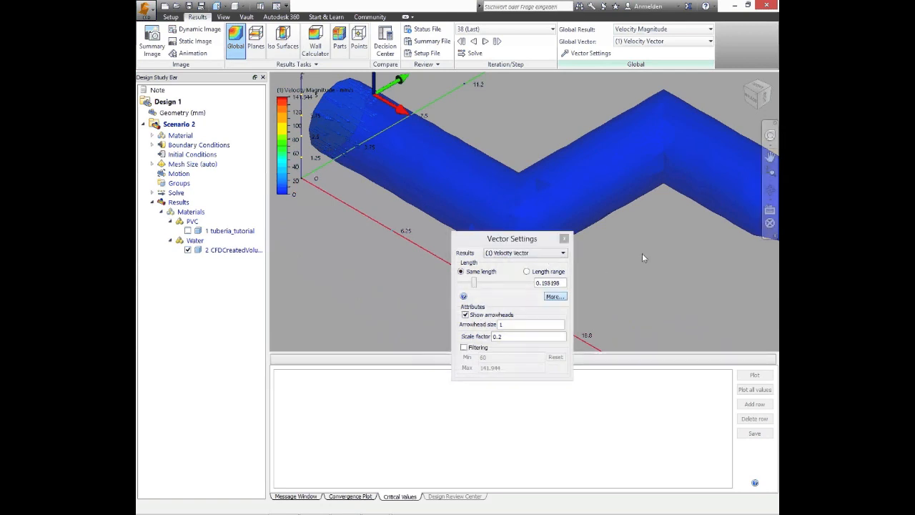
pyautogui.click(757, 103)
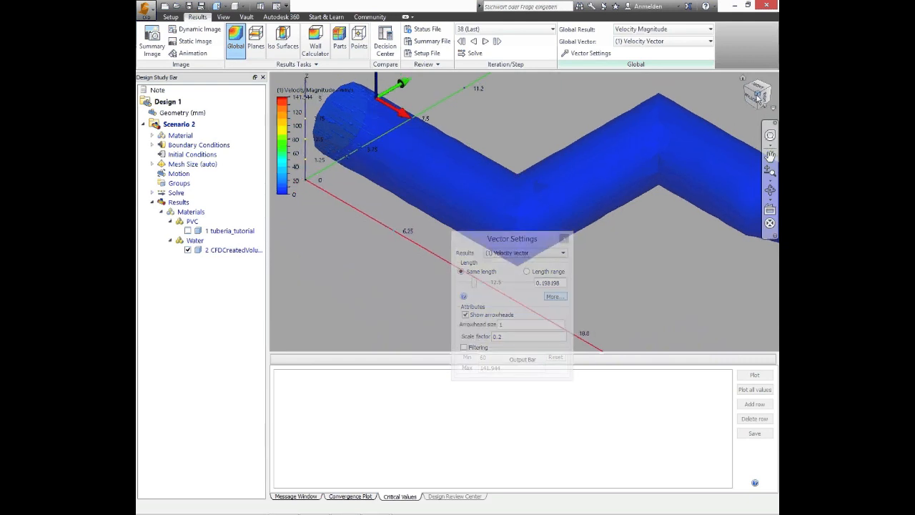
# Hide the arrowheads of the velocity vectors, and try a scale factor of 1 before setting it back to 0.2
pyautogui.scroll(3, 673, 246)
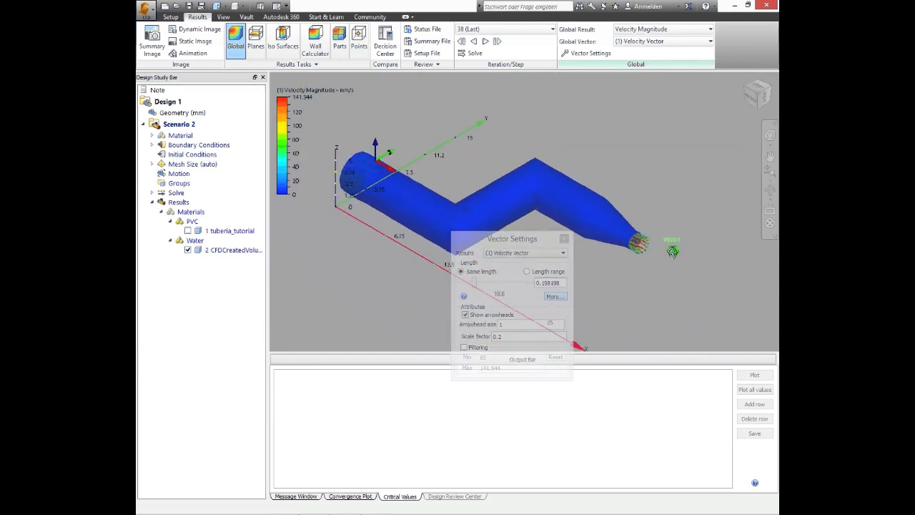
pyautogui.click(486, 315)
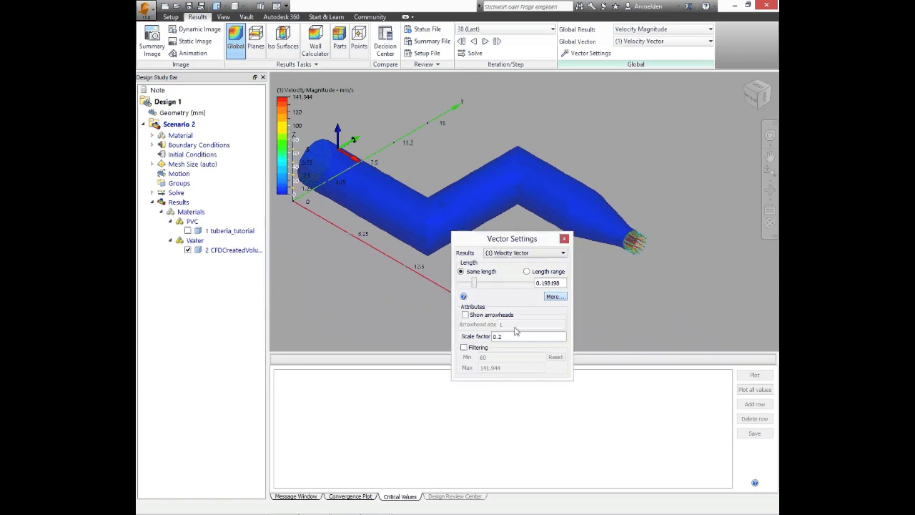
pyautogui.doubleClick(505, 337)
pyautogui.write('1')
pyautogui.press('Return')
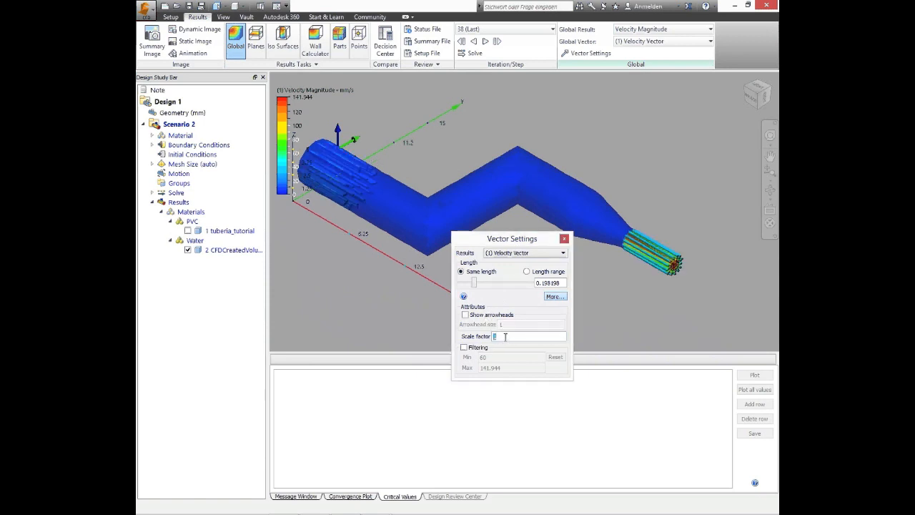
pyautogui.write('0.2')
pyautogui.press('Return')
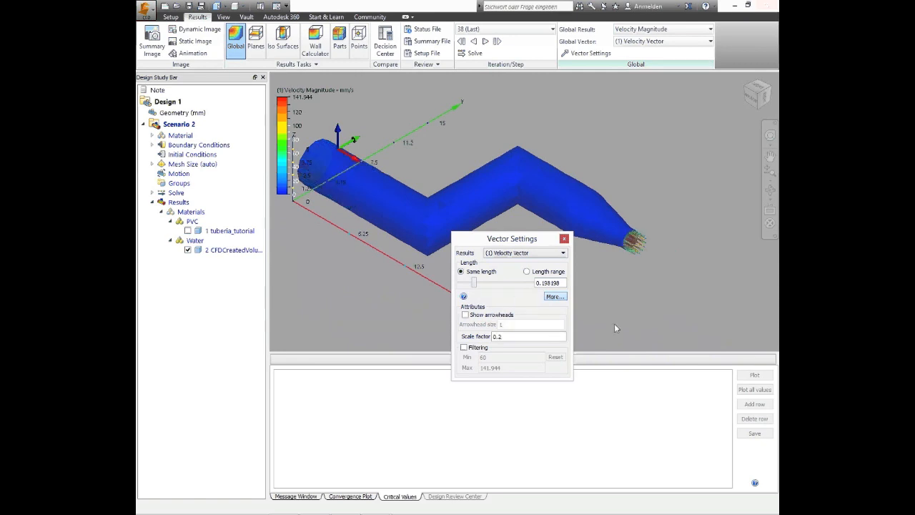
pyautogui.click(579, 314)
# Switch the vector result to XY Proj. Velocity Vector and after that to Shear Stress (Tau), and close the vector settings
pyautogui.click(520, 253)
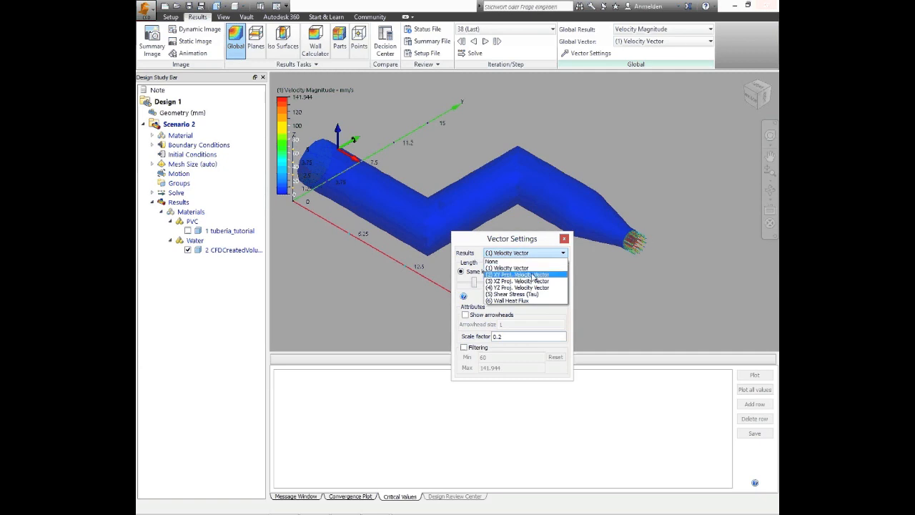
pyautogui.click(529, 275)
pyautogui.click(513, 254)
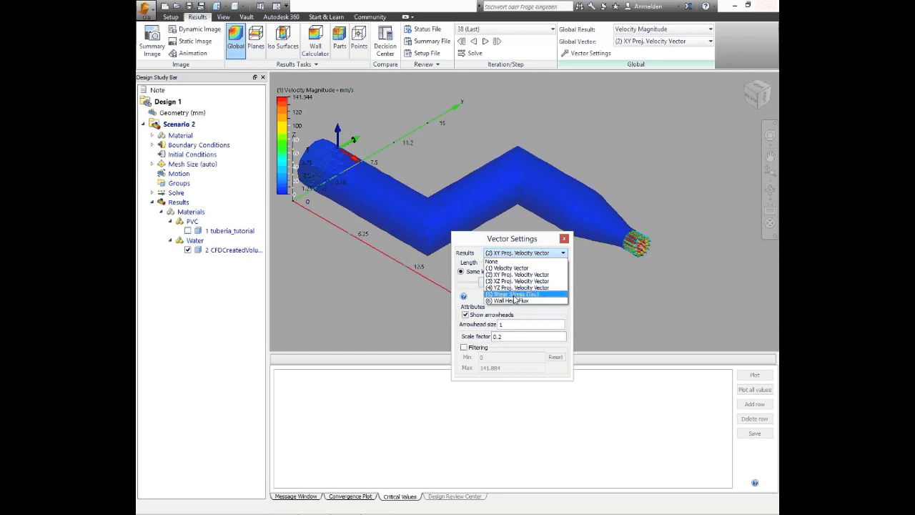
pyautogui.click(514, 294)
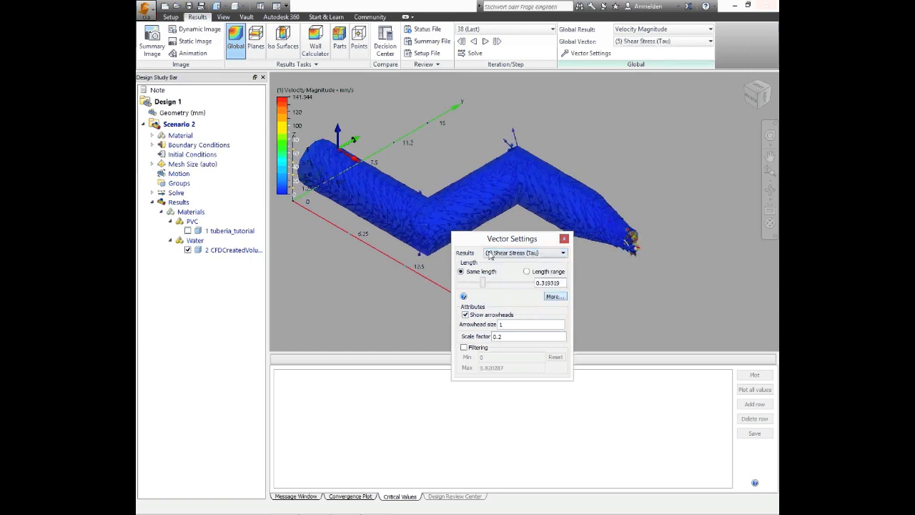
pyautogui.press('Escape')
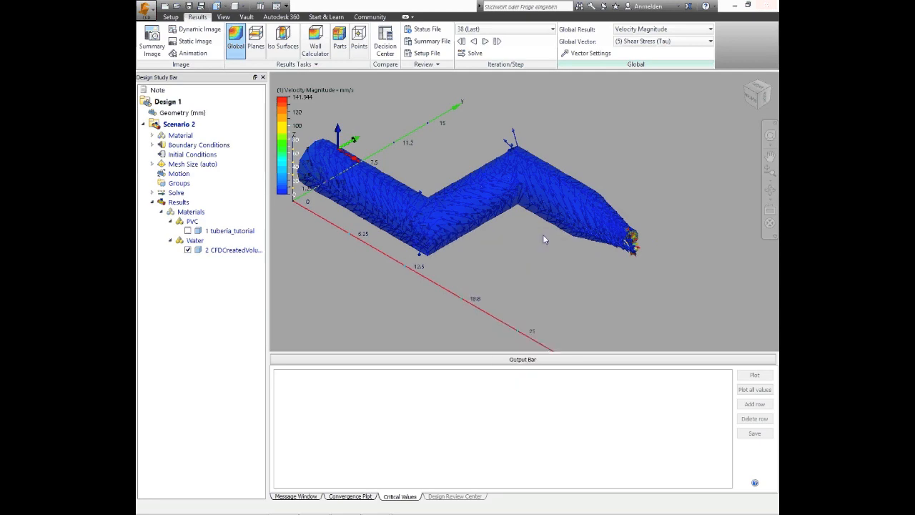
# Change the water volume's display mode to an outline so the shear stress vectors can be seen without the surface
pyautogui.rightClick(462, 216)
pyautogui.click(506, 272)
pyautogui.scroll(3, 502, 247)
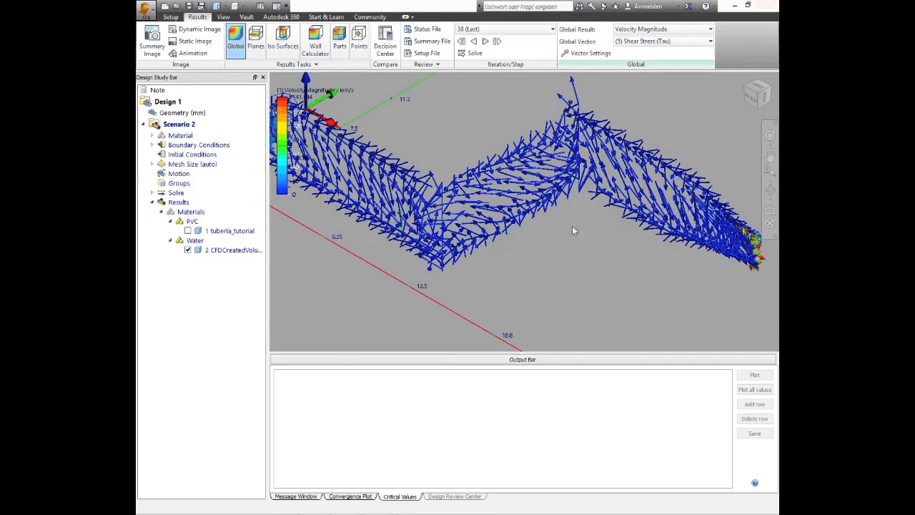
pyautogui.scroll(2, 572, 226)
pyautogui.moveTo(505, 276); pyautogui.dragTo(555, 249, button='middle')
# Set the global vector to Wall Heat Flux, and then to None to remove the vectors
pyautogui.rightClick(545, 247)
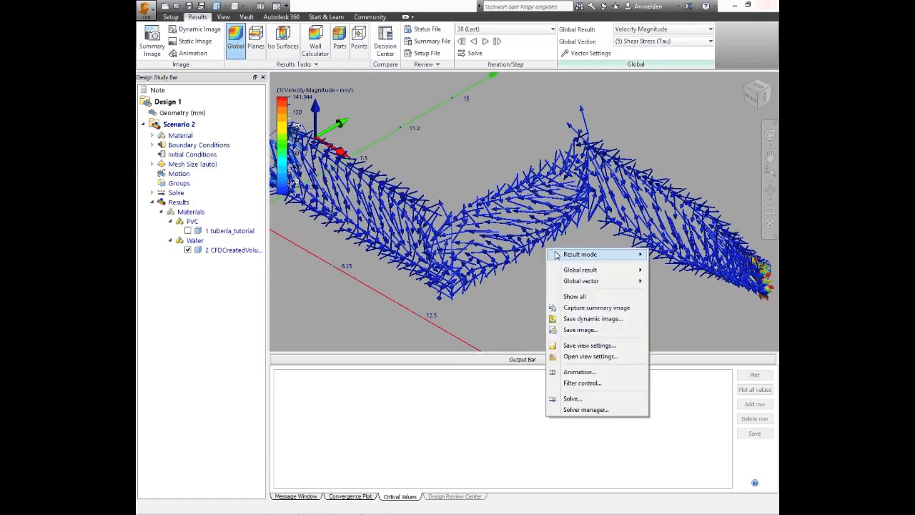
pyautogui.moveTo(581, 281)
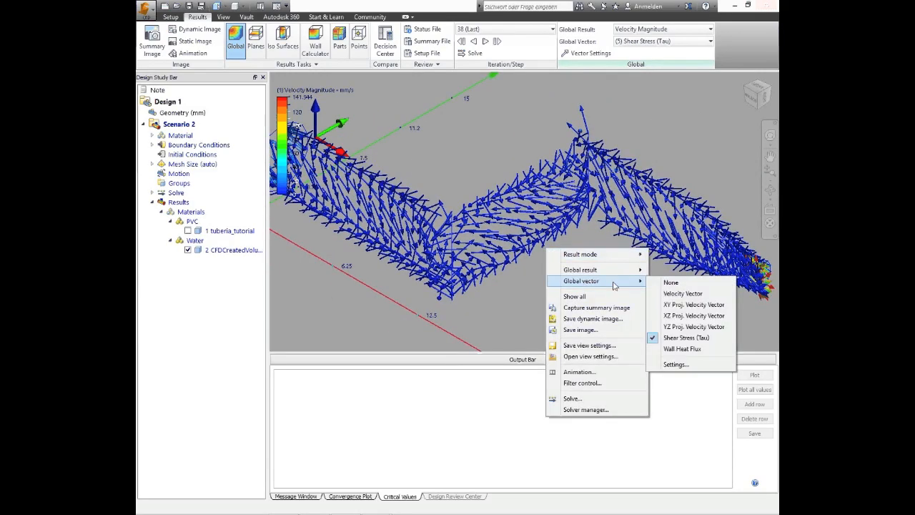
pyautogui.click(676, 350)
pyautogui.keyDown('shift'); pyautogui.moveTo(475, 257); pyautogui.dragTo(480, 253, button='middle'); pyautogui.keyUp('shift')
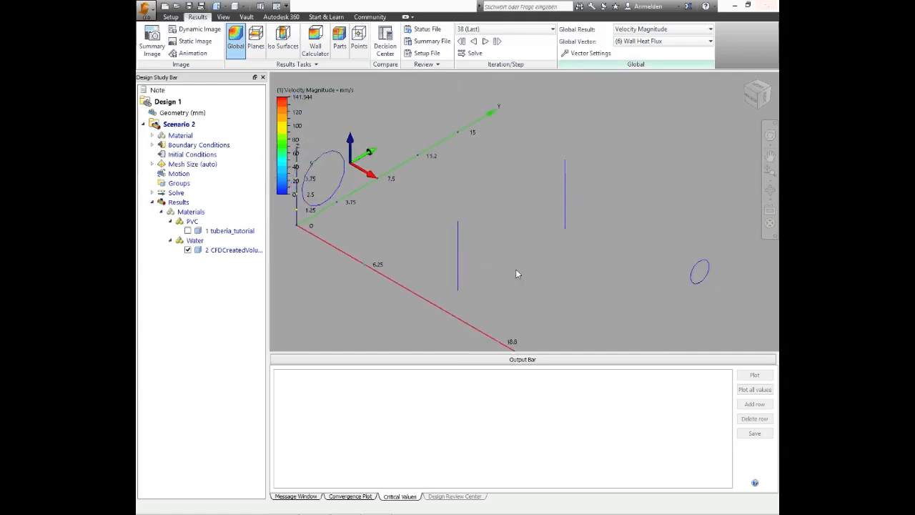
pyautogui.click(665, 42)
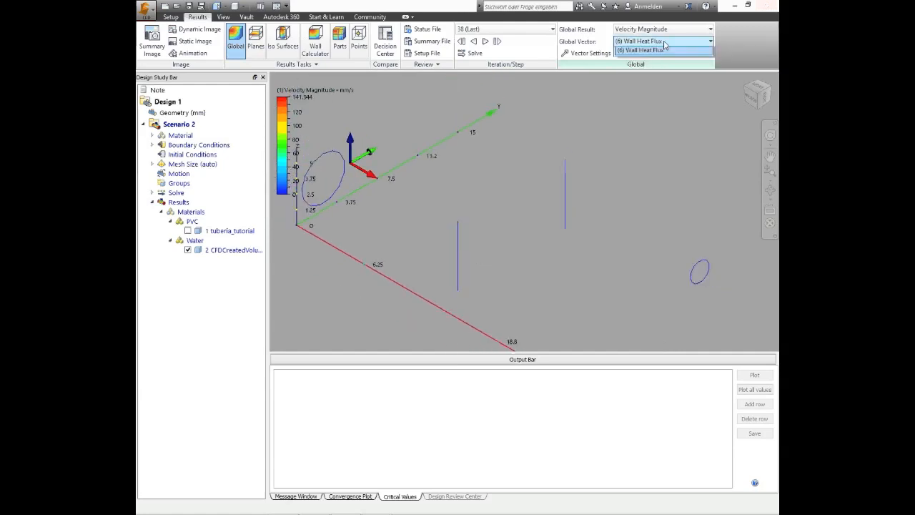
pyautogui.click(656, 53)
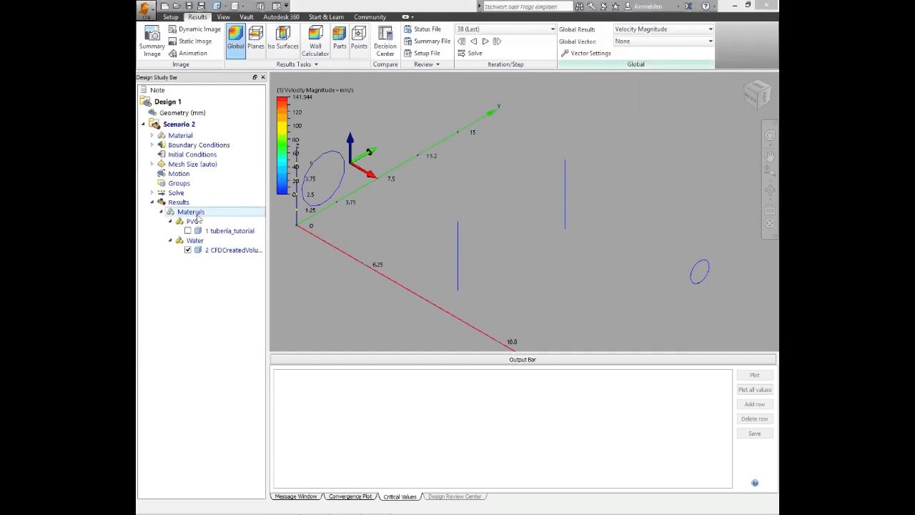
# Add a results plane showing Velocity Magnitude through the middle of the water volume
pyautogui.click(257, 53)
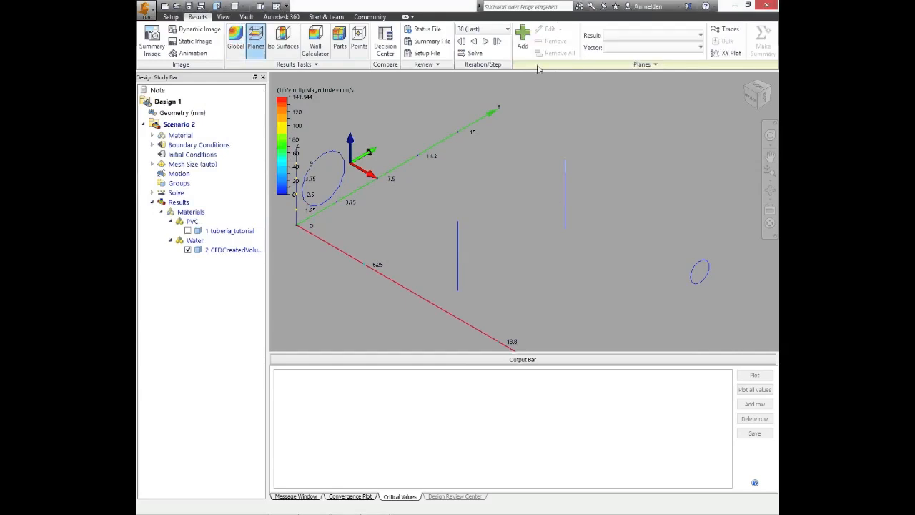
pyautogui.click(520, 46)
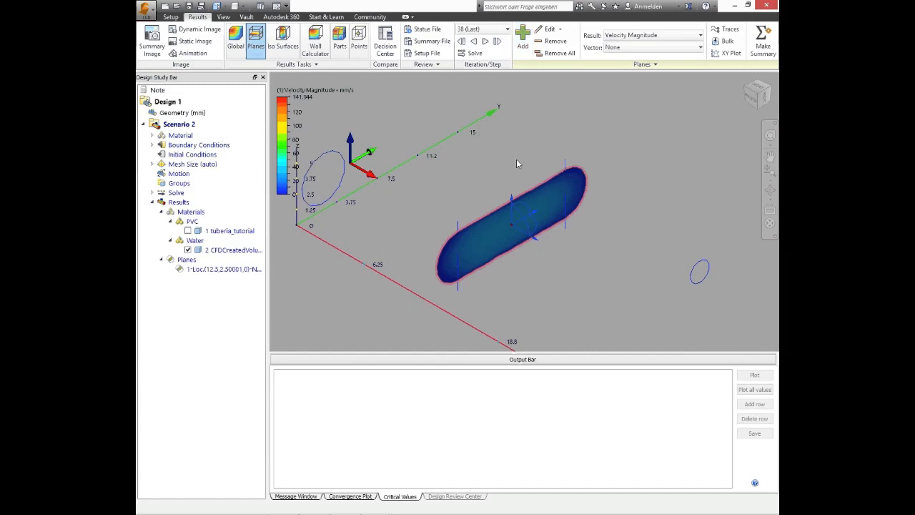
pyautogui.rightClick(551, 198)
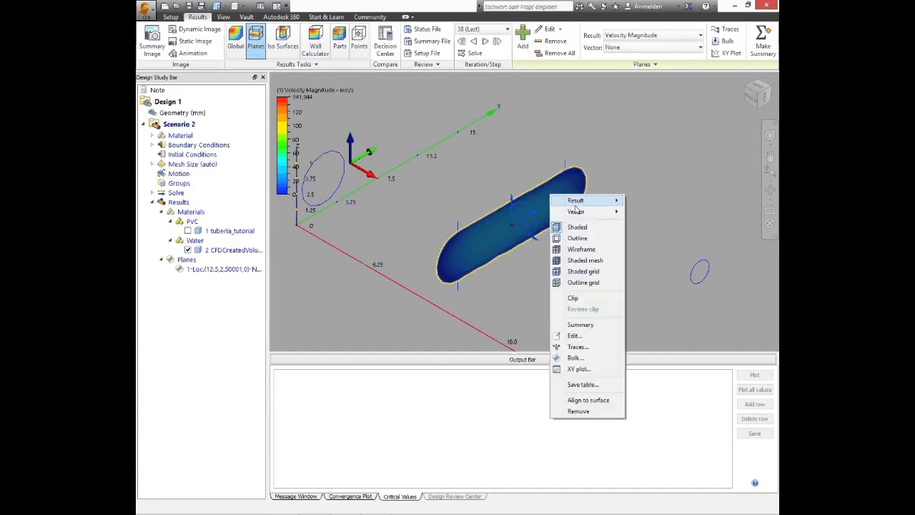
pyautogui.click(540, 196)
# Orient the results plane perpendicular to the Y axis, and then perpendicular to the Z axis to cut the pipe lengthwise
pyautogui.click(539, 195)
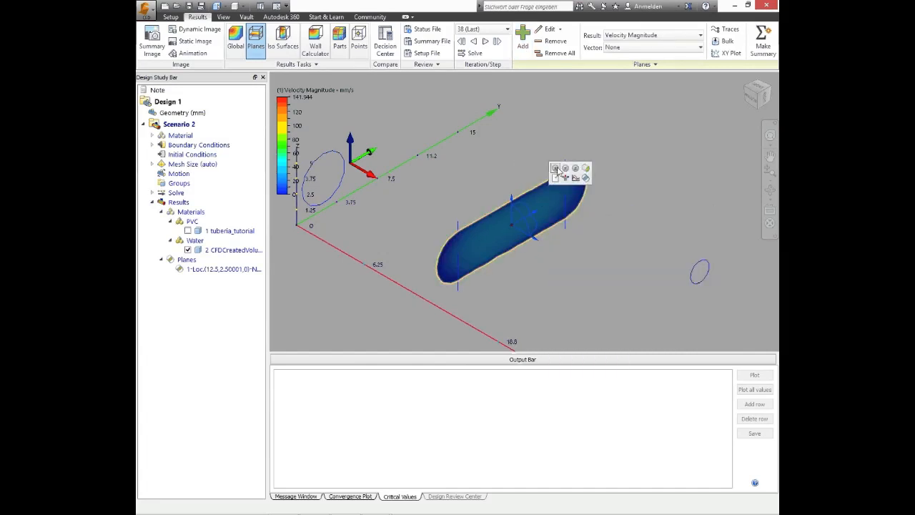
pyautogui.click(553, 192)
pyautogui.click(552, 191)
pyautogui.click(572, 164)
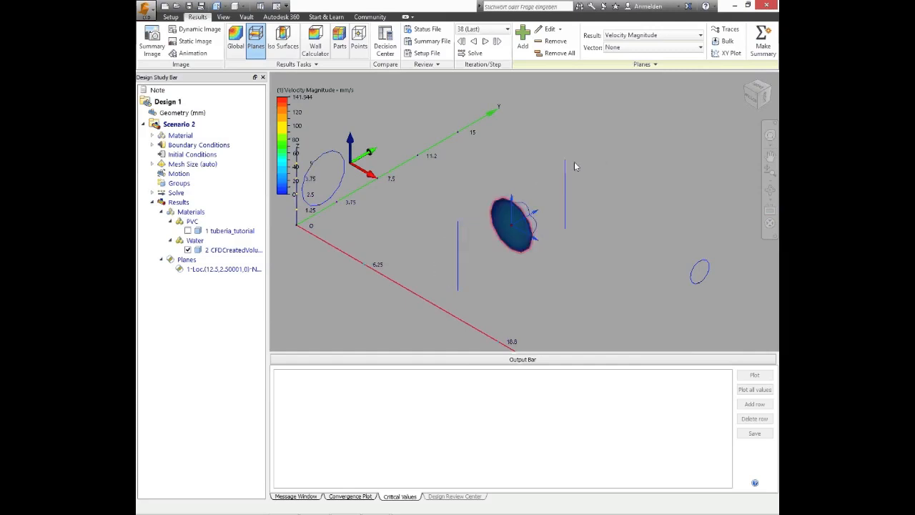
pyautogui.click(501, 222)
pyautogui.click(537, 190)
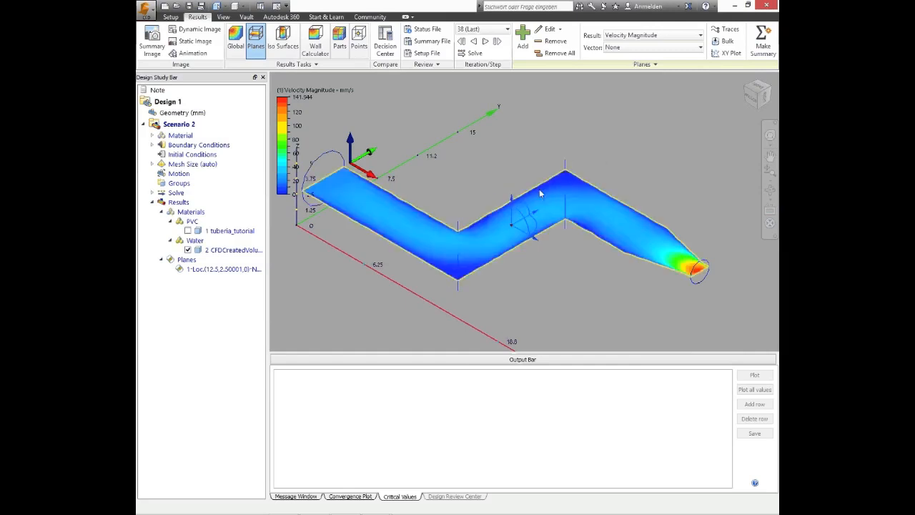
# Shift the results plane slightly along Z, orient it perpendicular to the Y axis and move it a short distance along Y
pyautogui.moveTo(511, 203)
pyautogui.mouseDown()
pyautogui.moveTo(512, 236)
pyautogui.moveTo(512, 184)
pyautogui.moveTo(508, 204)
pyautogui.mouseUp()
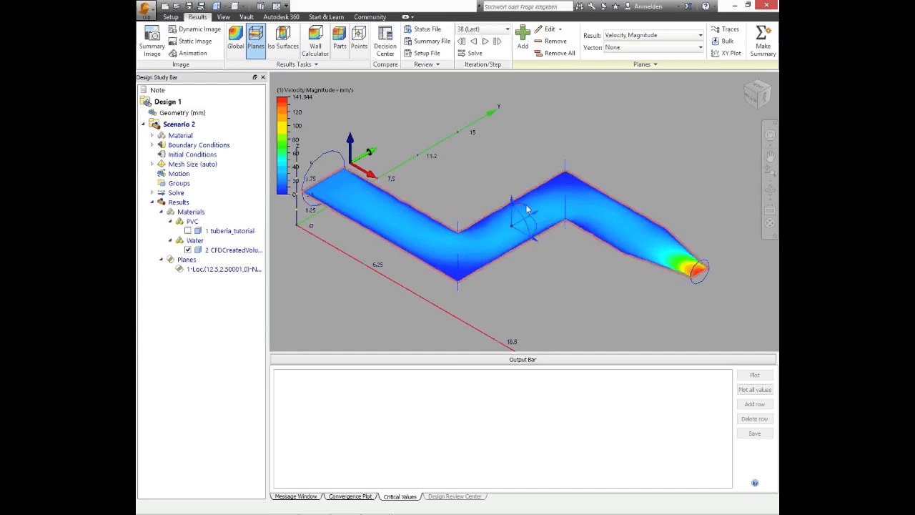
pyautogui.click(524, 208)
pyautogui.moveTo(527, 205)
pyautogui.mouseDown()
pyautogui.moveTo(519, 203)
pyautogui.moveTo(527, 232)
pyautogui.moveTo(519, 225)
pyautogui.moveTo(539, 193)
pyautogui.mouseUp()
pyautogui.click(554, 179)
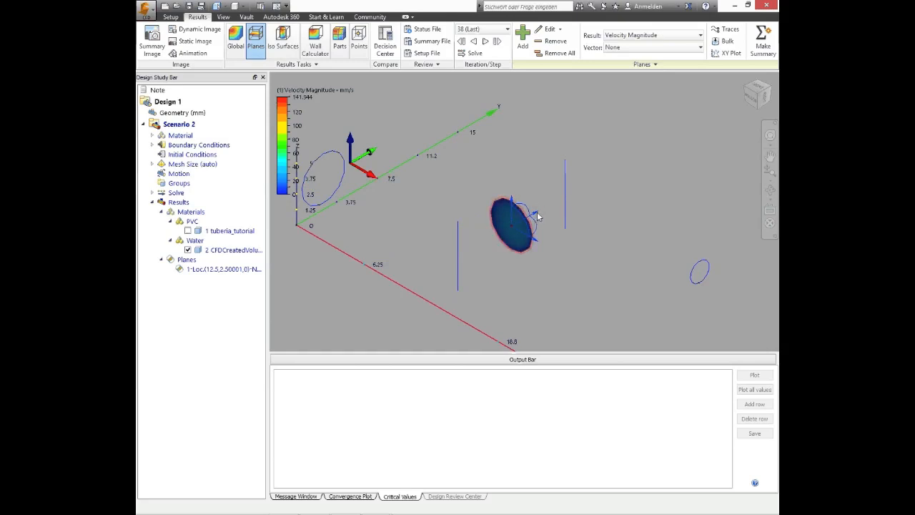
pyautogui.moveTo(534, 214); pyautogui.dragTo(549, 238)
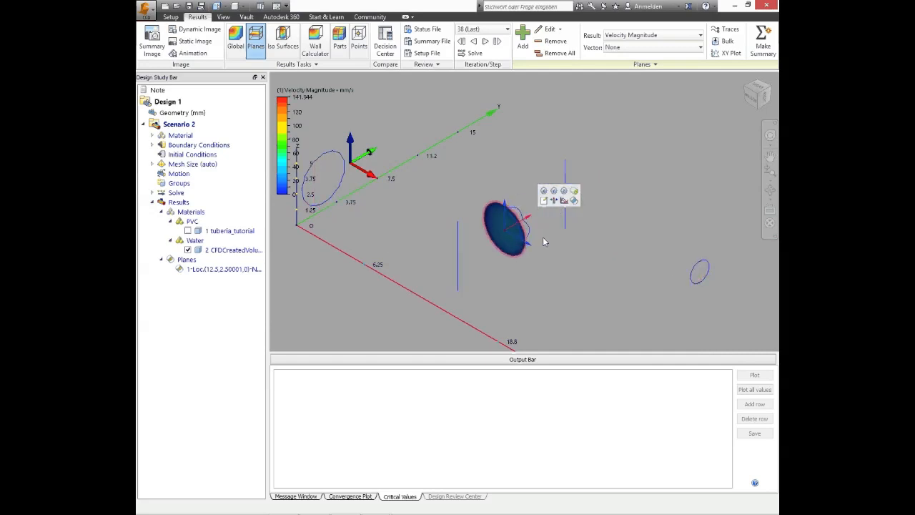
# Orient the results plane perpendicular to X, then perpendicular to Z, and look at the lengthwise section straight on
pyautogui.click(547, 193)
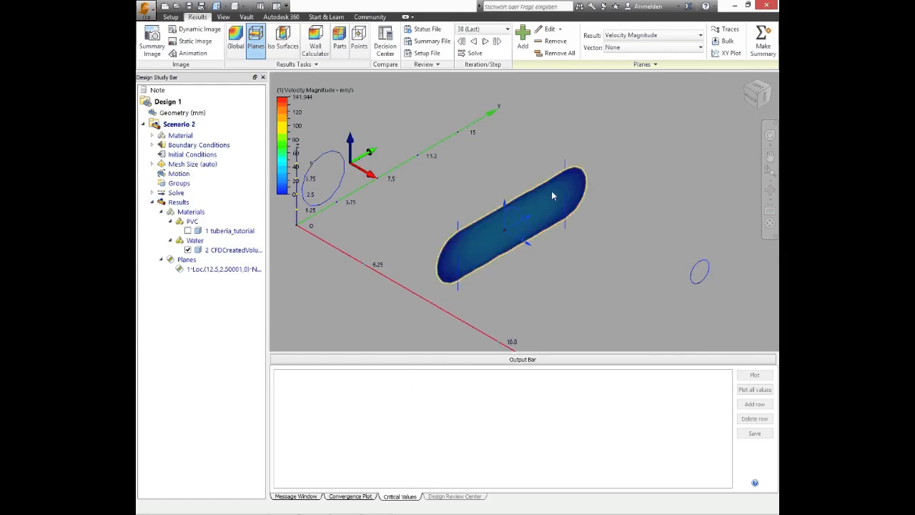
pyautogui.click(589, 164)
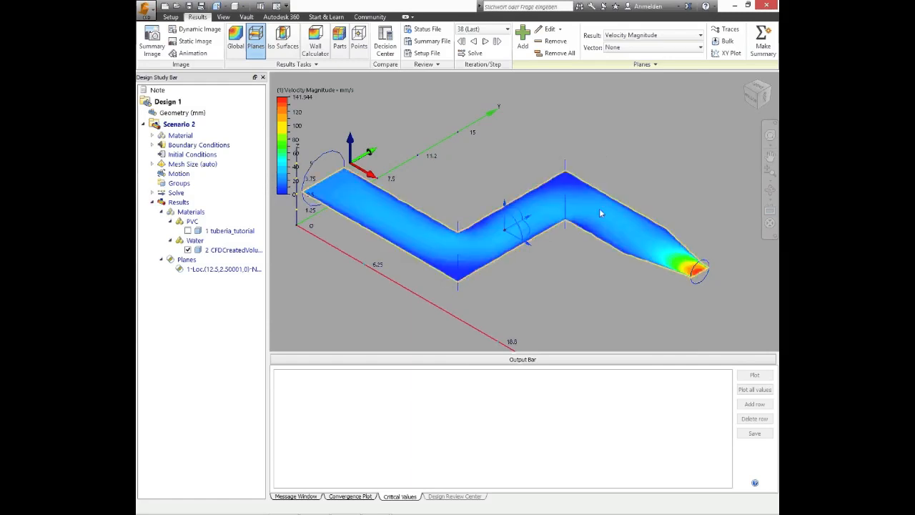
pyautogui.click(762, 88)
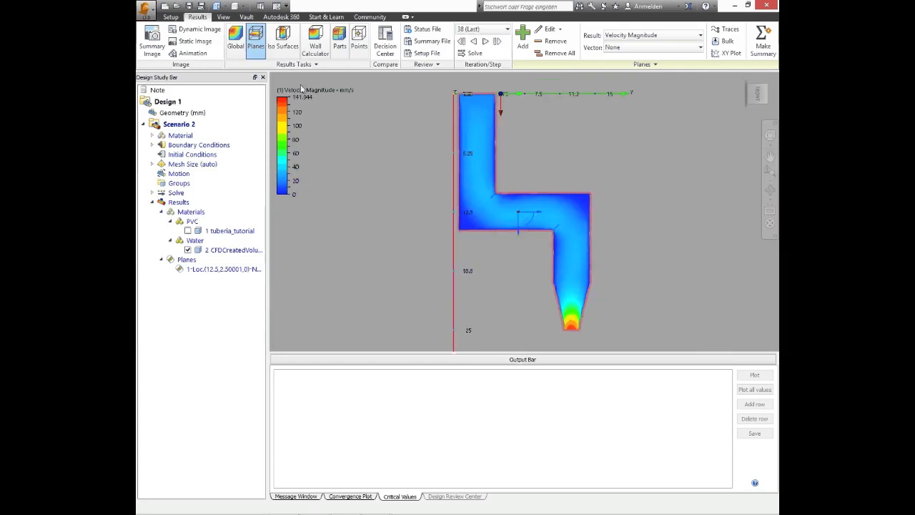
# Compare the Vx-Velocity, Vy-Velocity and Vz-Velocity results on the lengthwise plane
pyautogui.click(652, 36)
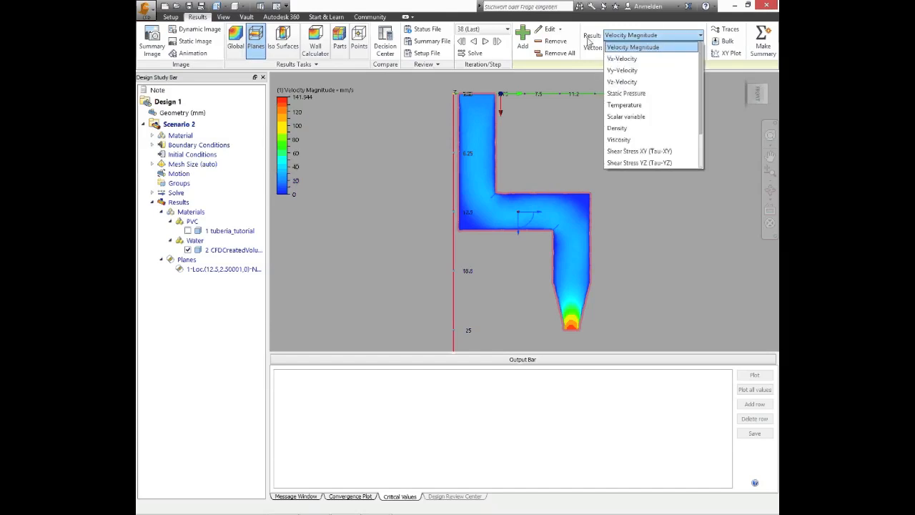
pyautogui.click(617, 59)
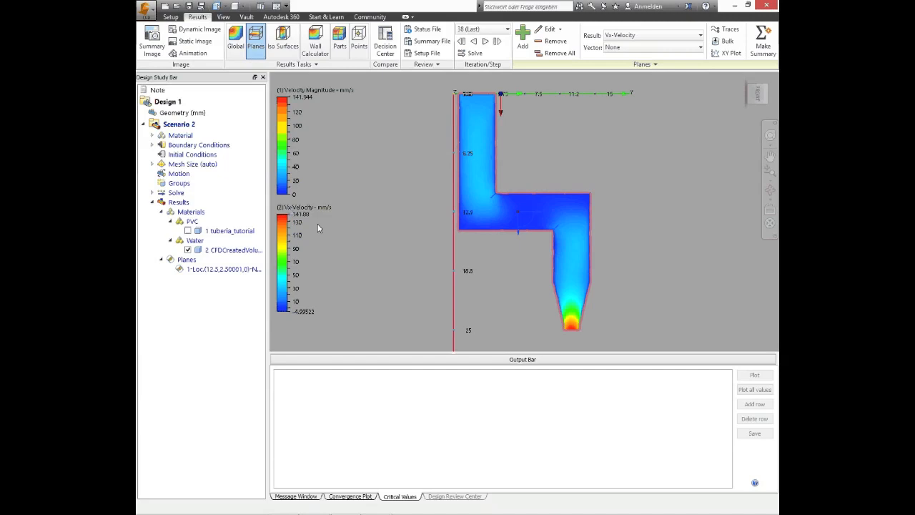
pyautogui.click(619, 36)
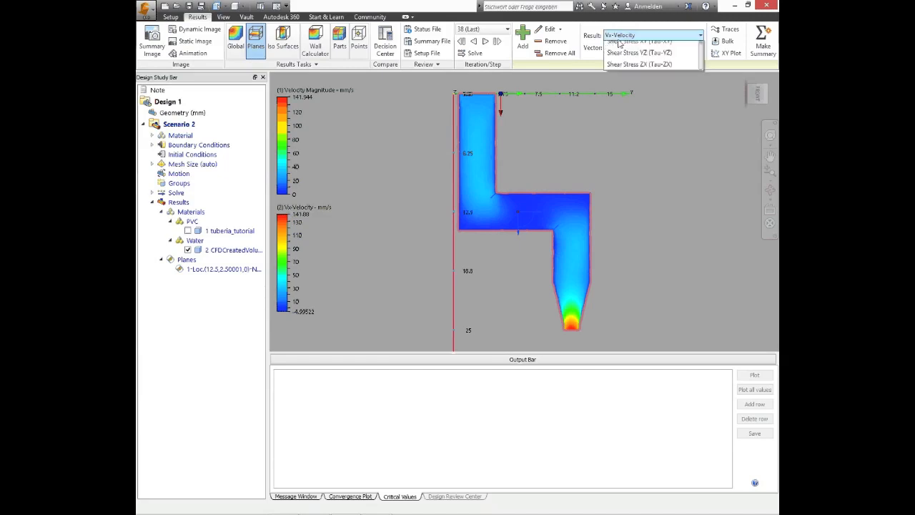
pyautogui.click(619, 59)
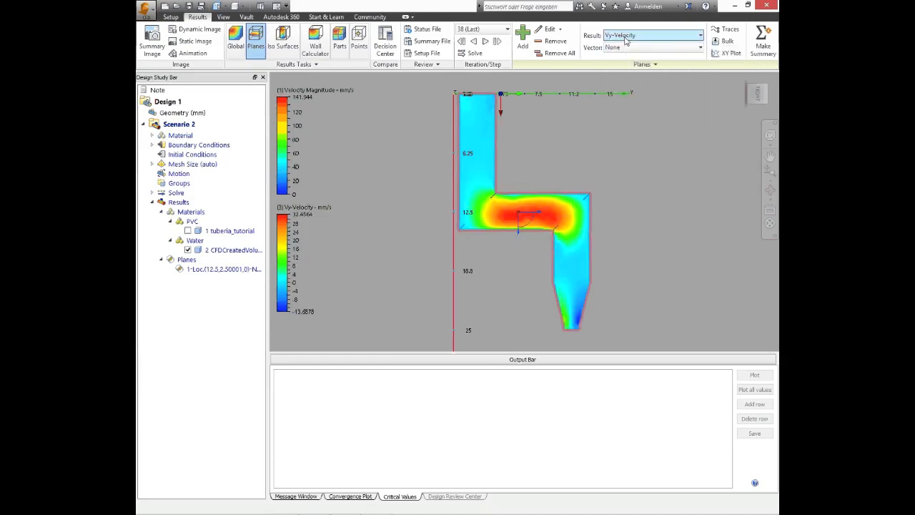
pyautogui.click(626, 37)
pyautogui.click(632, 63)
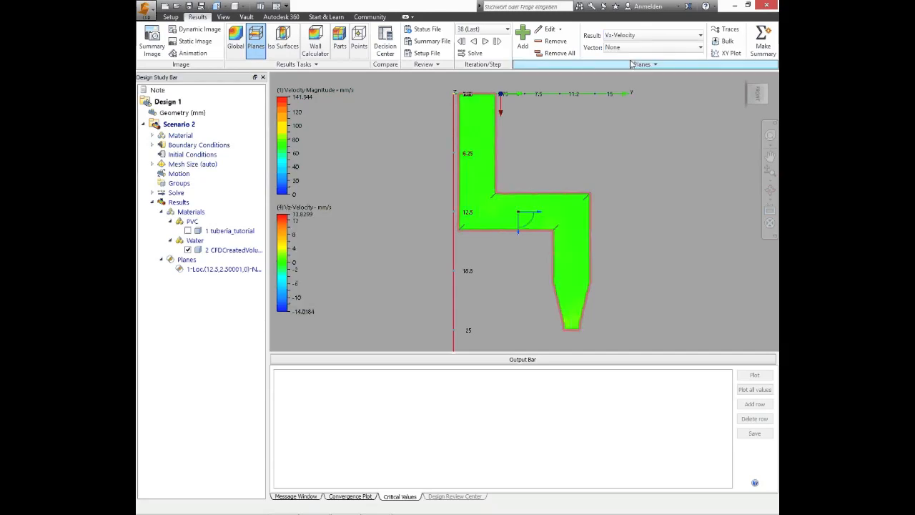
# Compare the Temperature and Density results on the lengthwise plane
pyautogui.click(633, 35)
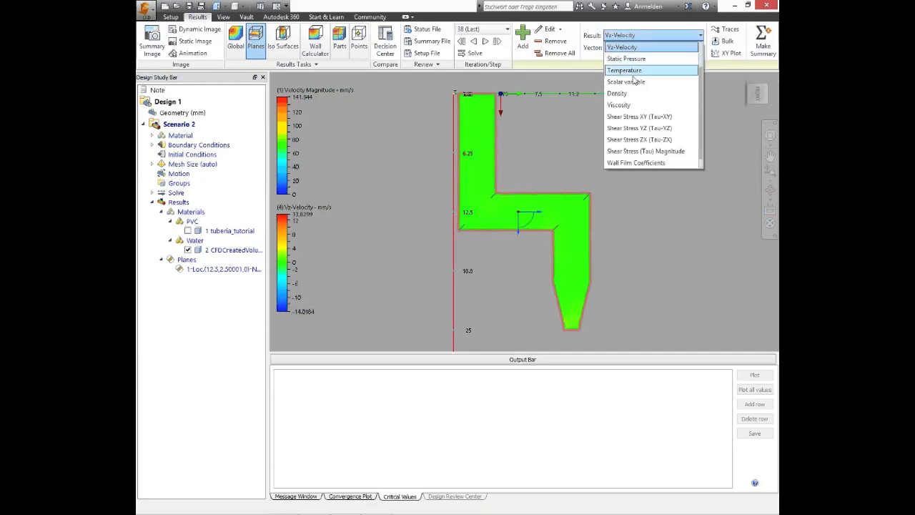
pyautogui.click(634, 78)
pyautogui.click(635, 38)
pyautogui.click(619, 70)
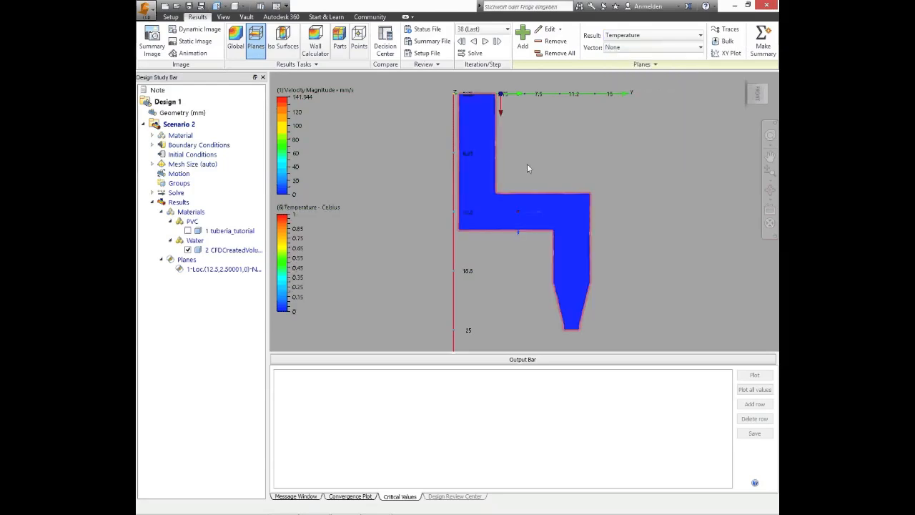
pyautogui.click(616, 35)
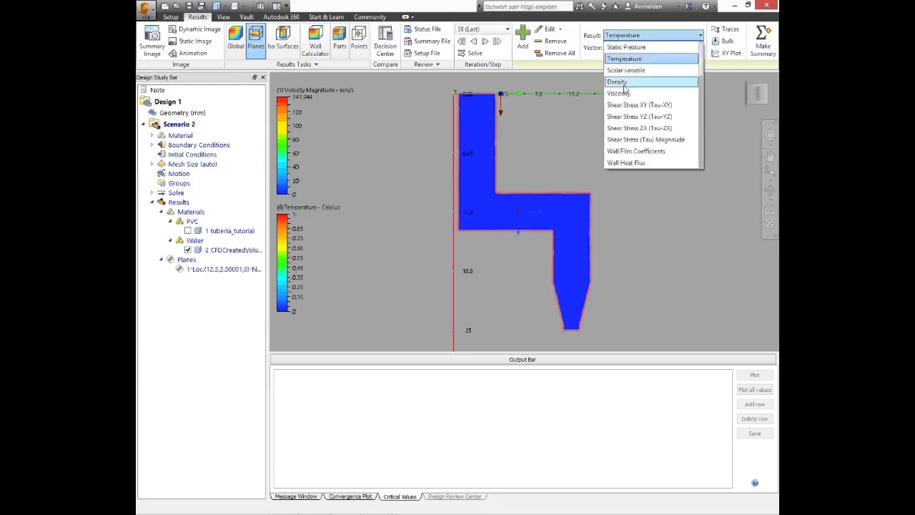
pyautogui.click(623, 89)
# Compare the Shear Stress XY (Tau-XY) and Shear Stress YZ (Tau-YZ) results on the lengthwise plane
pyautogui.click(621, 39)
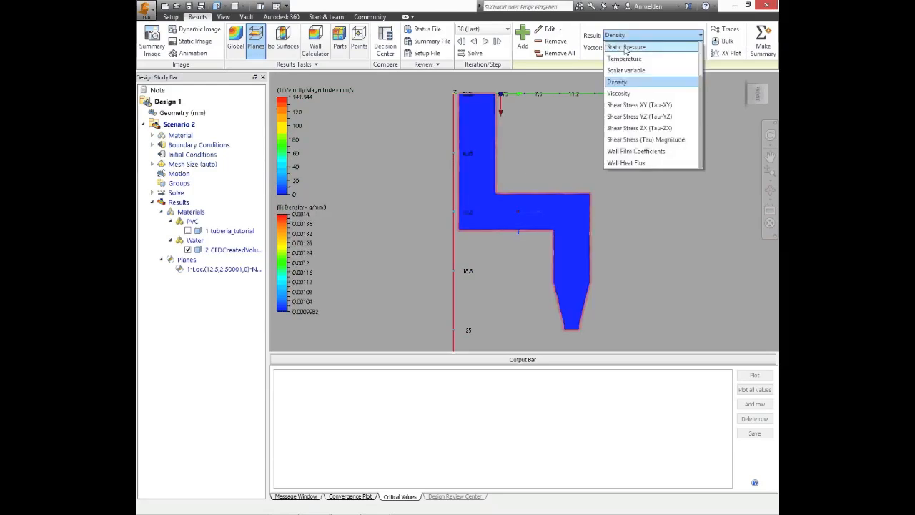
pyautogui.click(638, 106)
pyautogui.click(629, 35)
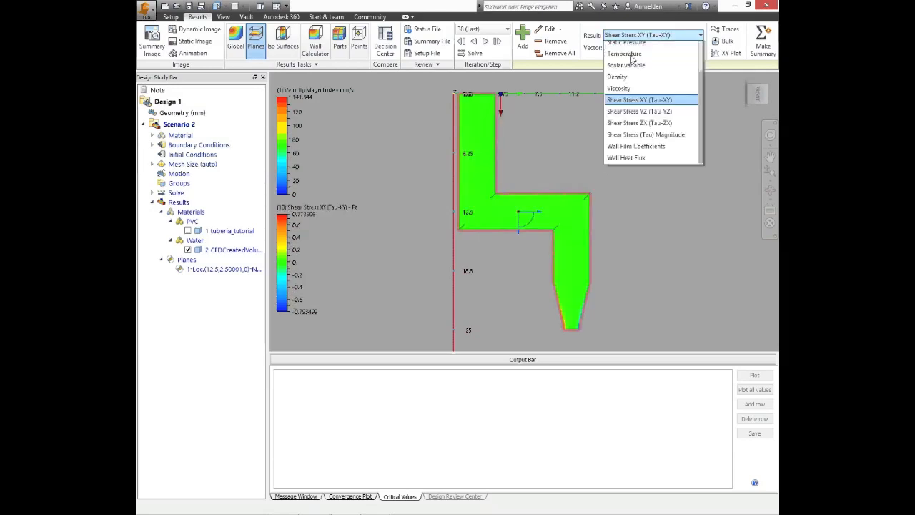
pyautogui.click(629, 113)
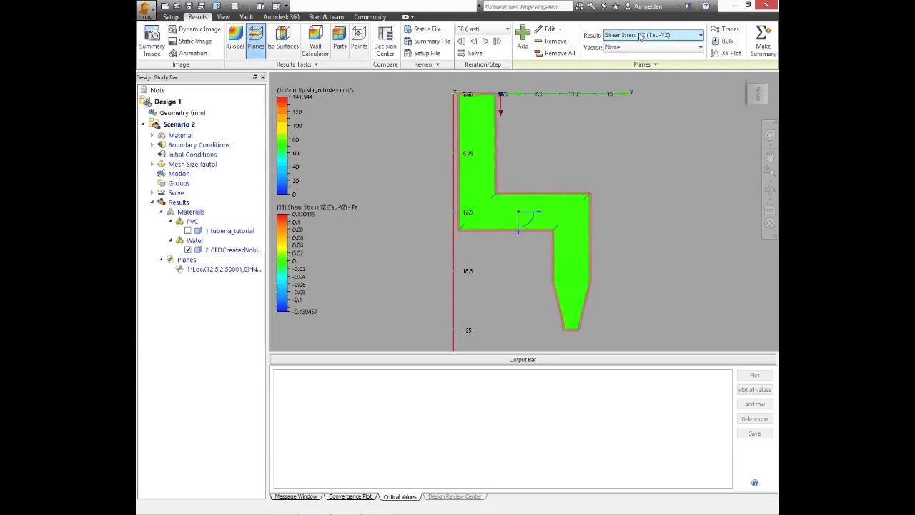
# Compare the Wall Film Coefficients and Wall Heat Flux results on the lengthwise plane
pyautogui.click(636, 35)
pyautogui.click(634, 151)
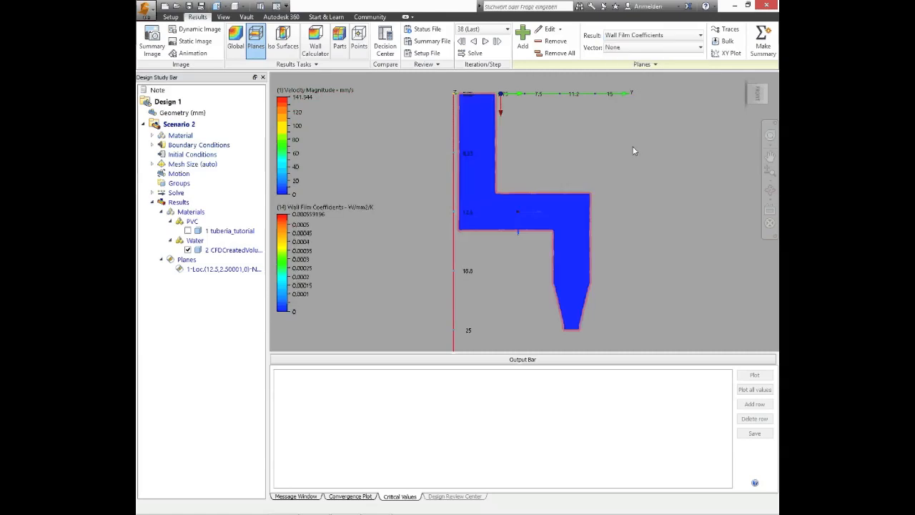
pyautogui.click(637, 35)
pyautogui.click(630, 162)
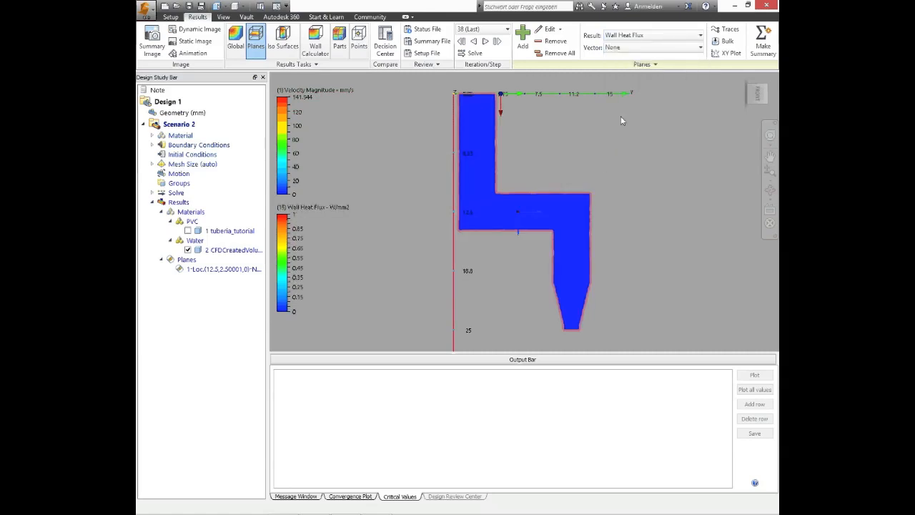
# Display Static Pressure on the lengthwise plane, and then switch its result to Velocity Magnitude
pyautogui.click(629, 35)
pyautogui.click(626, 47)
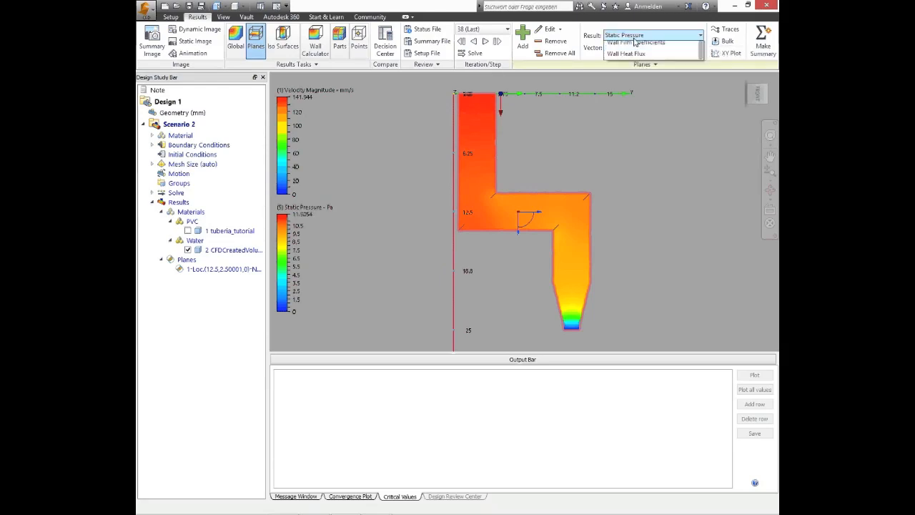
pyautogui.click(630, 35)
pyautogui.scroll(2, 639, 63)
pyautogui.click(628, 48)
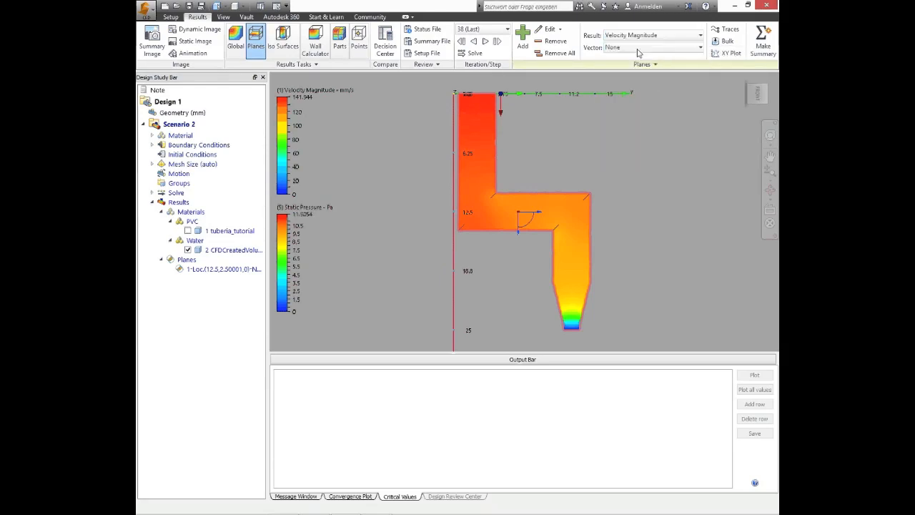
# Add Velocity Vector display to the results plane and examine the flow around the elbow straight on
pyautogui.moveTo(761, 97); pyautogui.dragTo(771, 77)
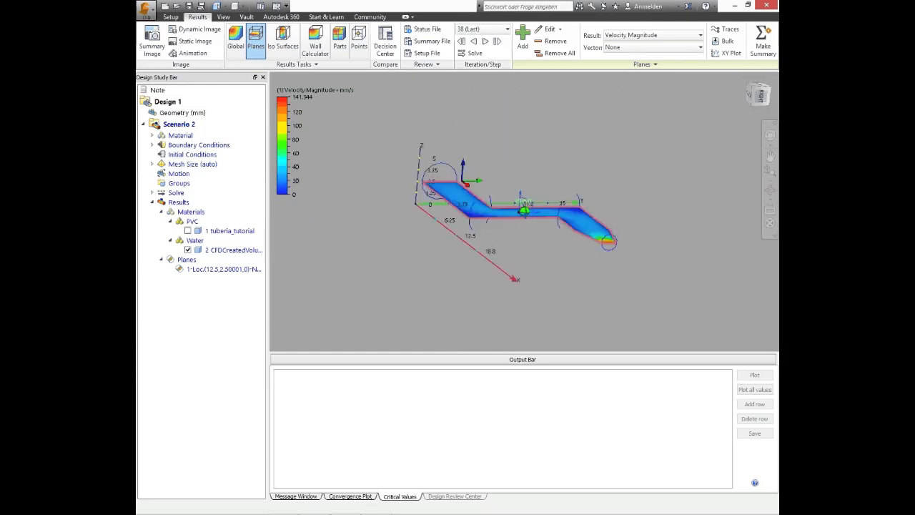
pyautogui.click(635, 48)
pyautogui.click(638, 70)
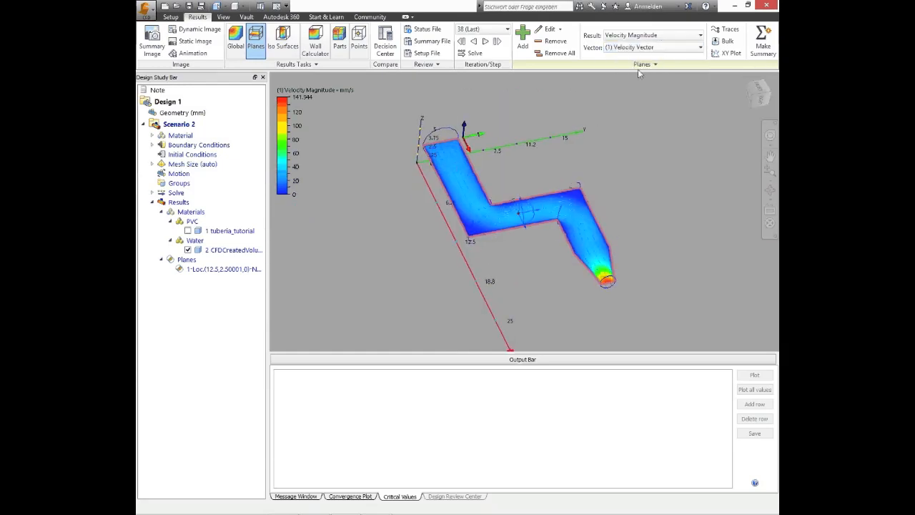
pyautogui.scroll(6, 554, 218)
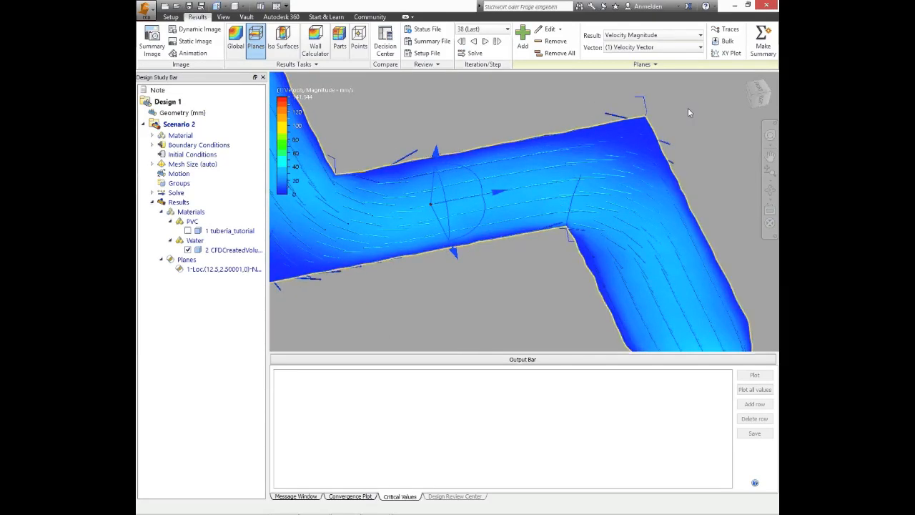
pyautogui.click(756, 92)
pyautogui.scroll(8, 580, 218)
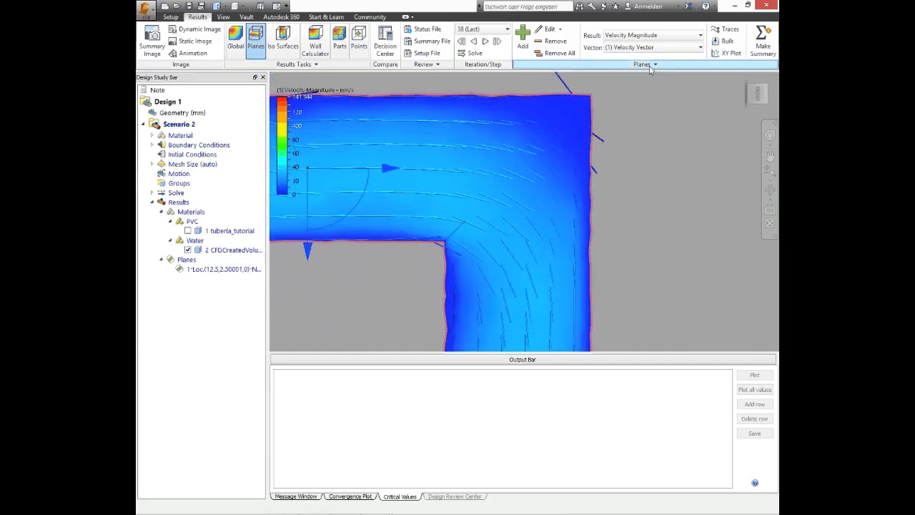
# Edit the results plane's vector settings to show arrowheads on the velocity vectors
pyautogui.rightClick(565, 223)
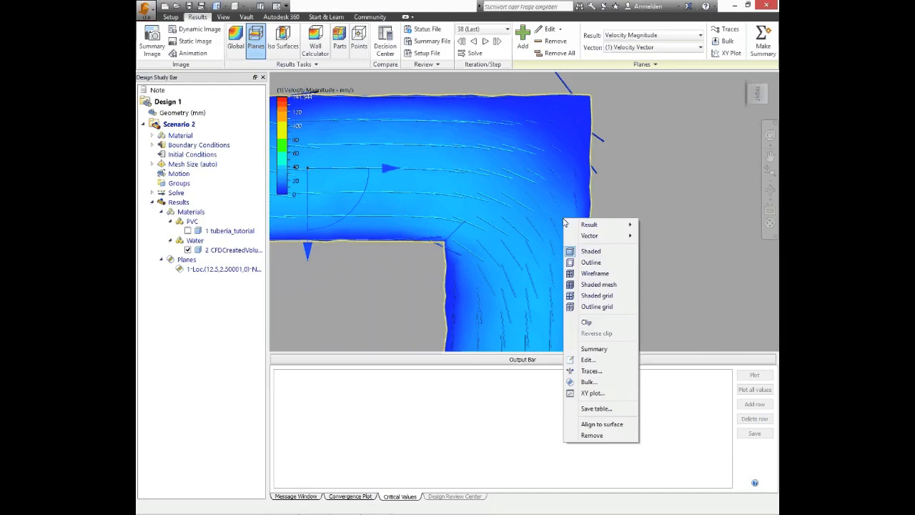
pyautogui.click(575, 360)
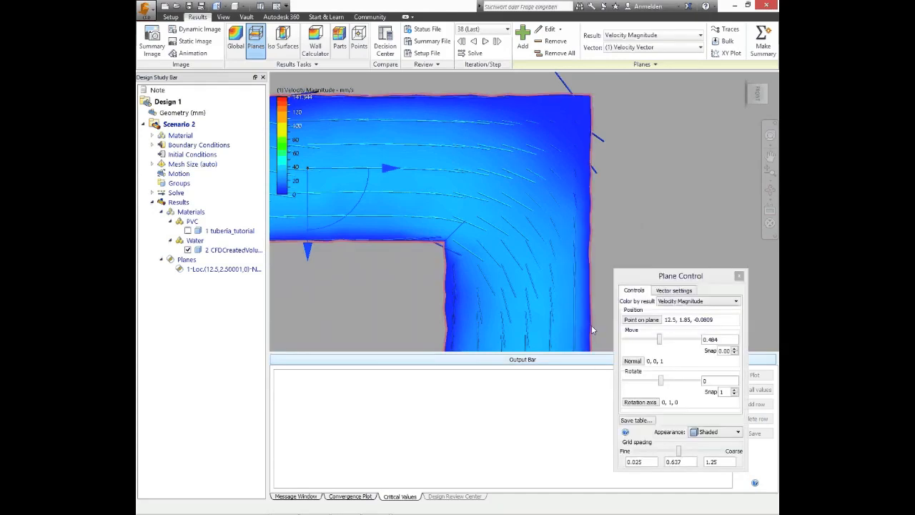
pyautogui.moveTo(666, 275); pyautogui.dragTo(669, 145)
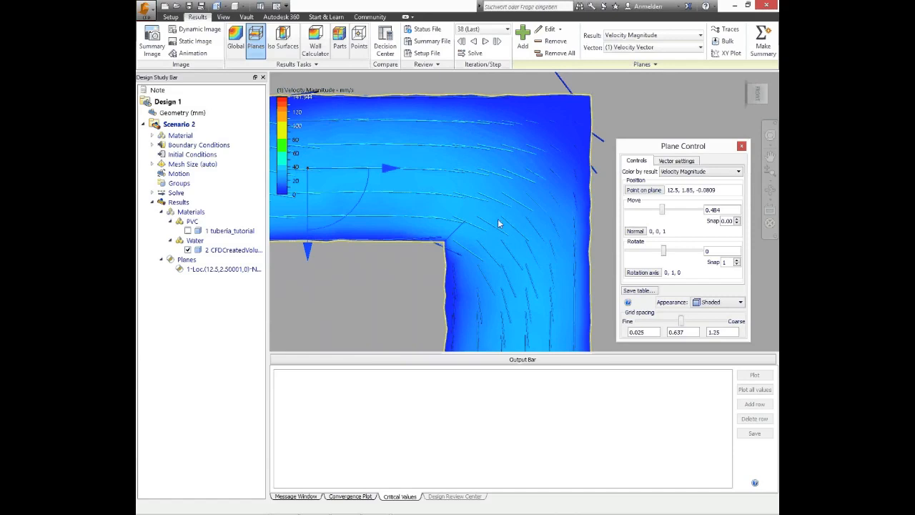
pyautogui.click(672, 161)
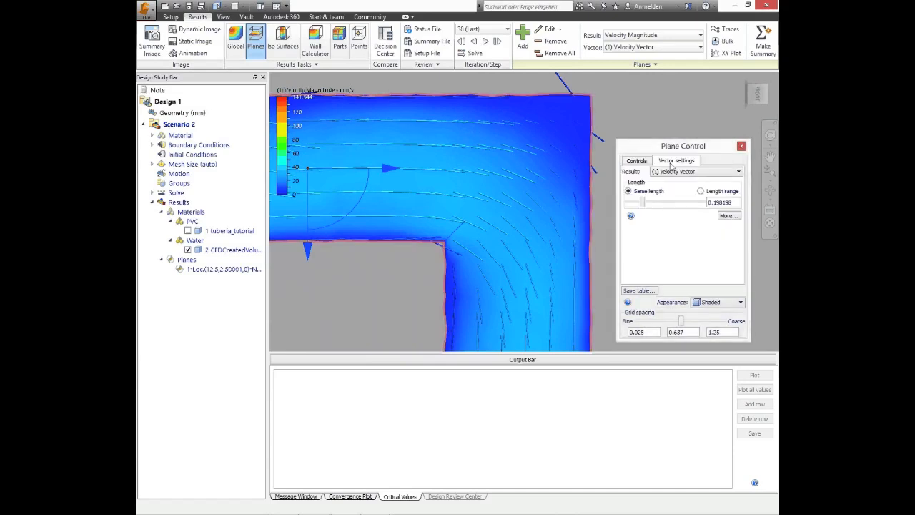
pyautogui.click(728, 215)
pyautogui.click(633, 234)
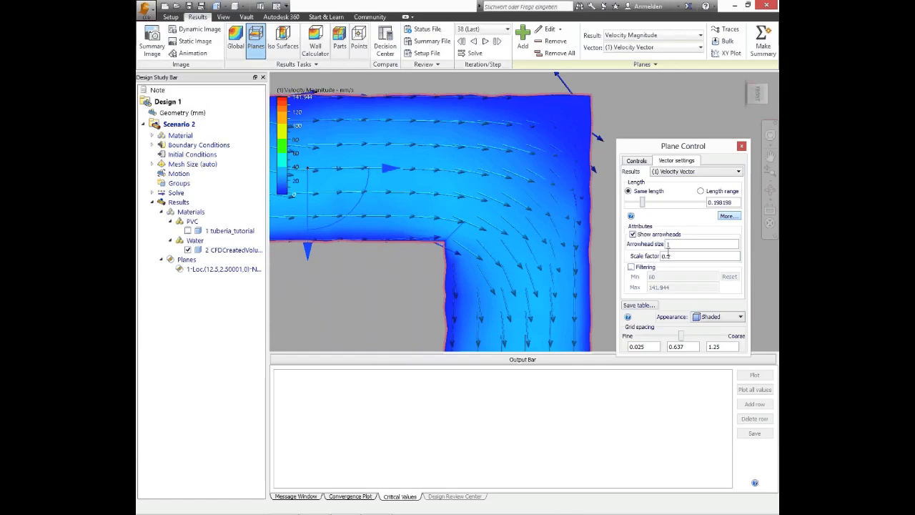
# Coarsen the plane's grid spacing to about 0.866 and look closely at the vectors in the elbow
pyautogui.moveTo(681, 337); pyautogui.dragTo(701, 337)
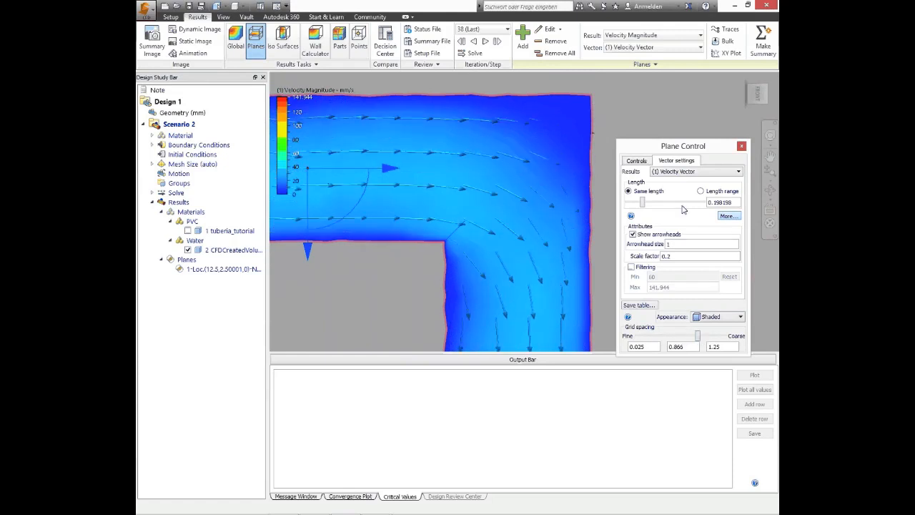
pyautogui.click(637, 161)
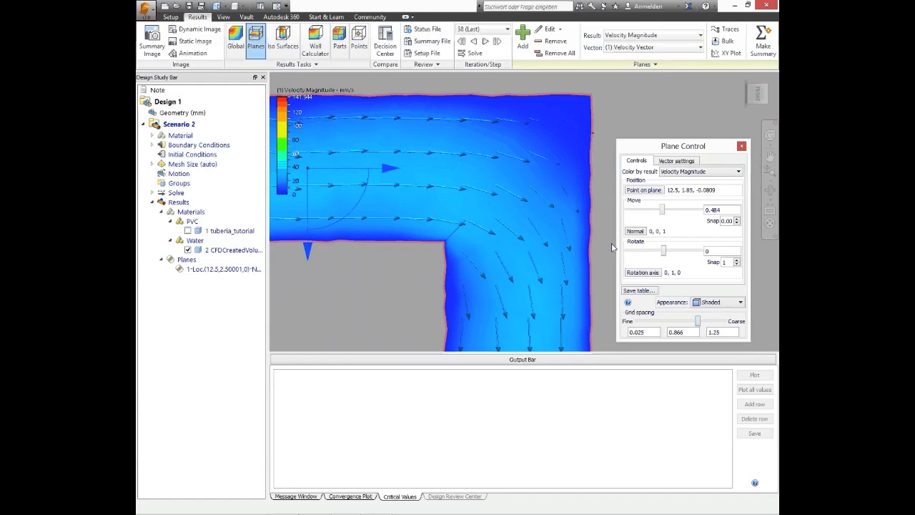
pyautogui.scroll(2, 555, 250)
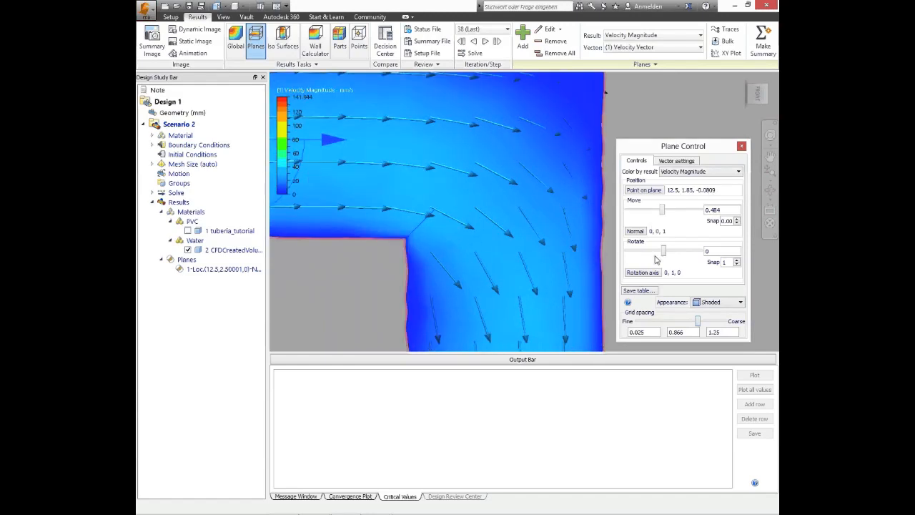
pyautogui.moveTo(663, 255); pyautogui.dragTo(663, 255)
# Compare the Wireframe and Shaded mesh appearances of the results plane, viewing the latter in an isometric view
pyautogui.click(717, 309)
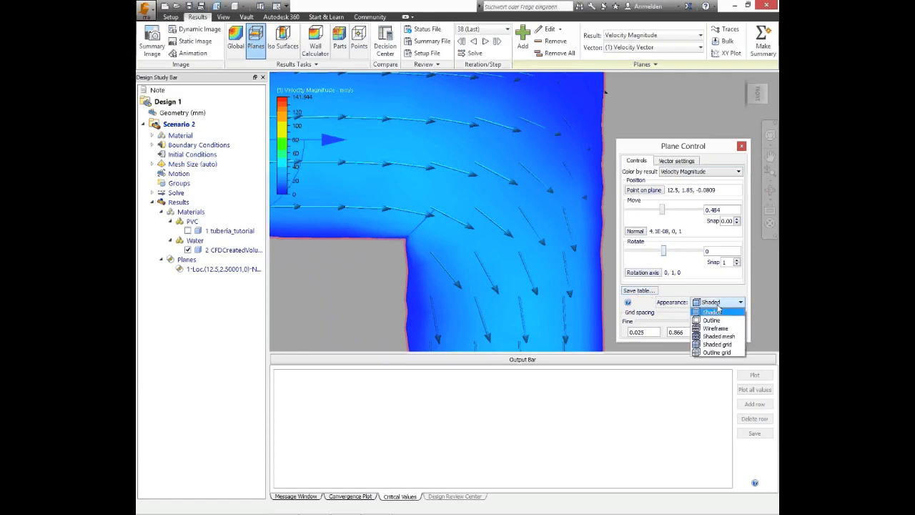
pyautogui.click(715, 328)
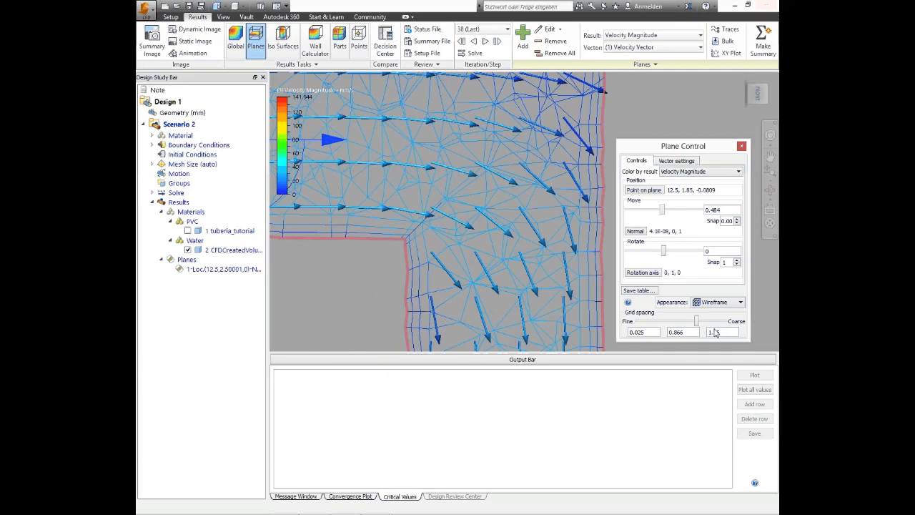
pyautogui.click(744, 80)
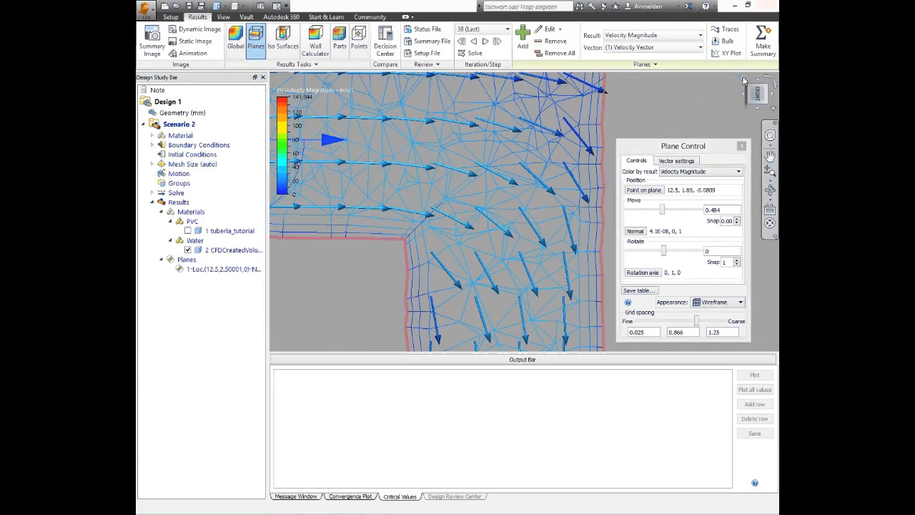
pyautogui.scroll(3, 546, 196)
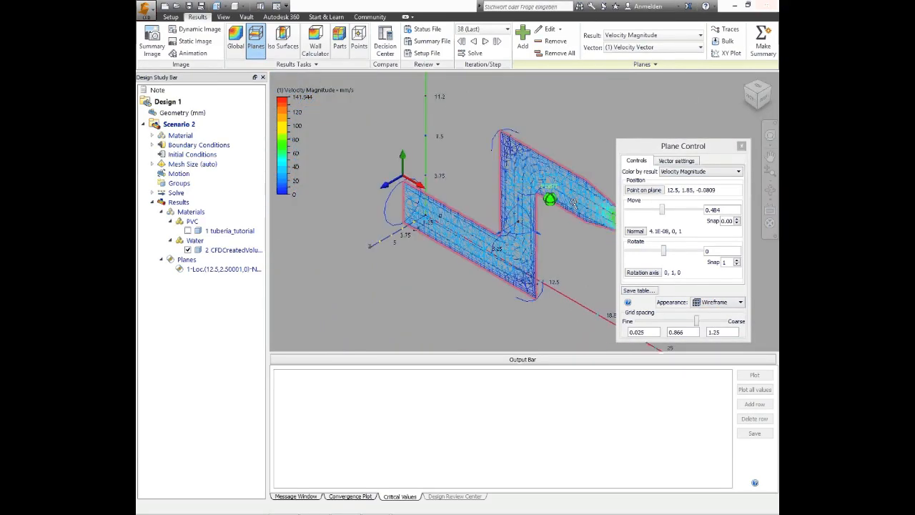
pyautogui.click(705, 301)
pyautogui.click(715, 337)
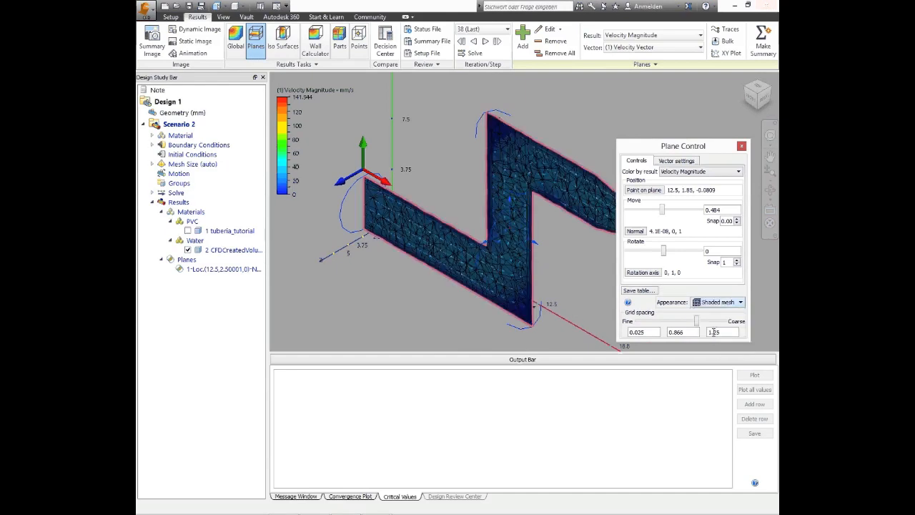
# Compare the Shaded grid and Outline grid appearances of the results plane, examining the outline grid up close
pyautogui.click(714, 302)
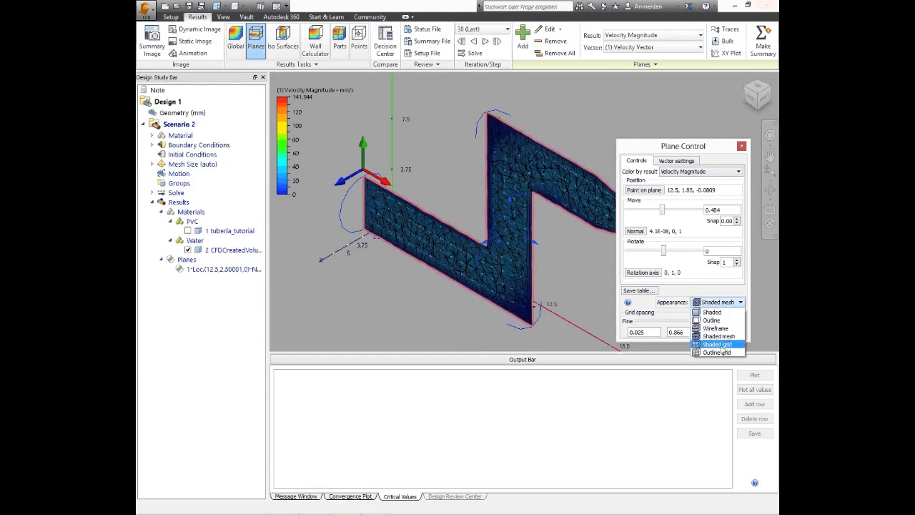
pyautogui.click(715, 346)
pyautogui.click(715, 302)
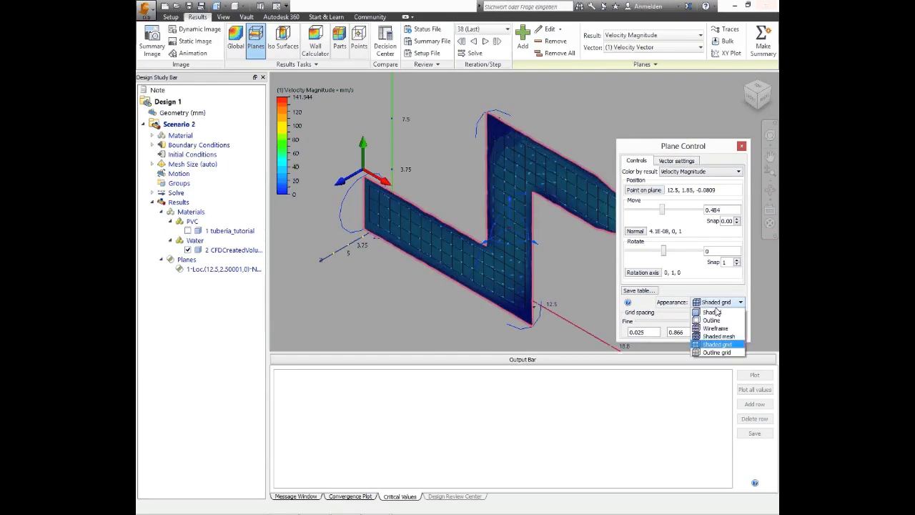
pyautogui.click(718, 352)
pyautogui.keyDown('shift'); pyautogui.moveTo(504, 211); pyautogui.dragTo(529, 187, button='middle'); pyautogui.keyUp('shift')
pyautogui.scroll(5, 529, 188)
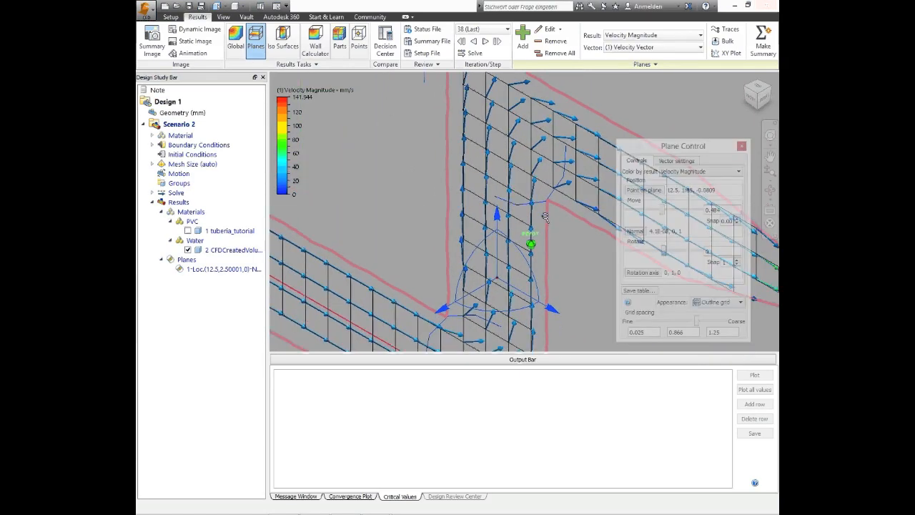
# Return the plane's appearance to Shaded, refine its grid spacing to about 0.458 and close the plane settings
pyautogui.click(718, 303)
pyautogui.click(712, 312)
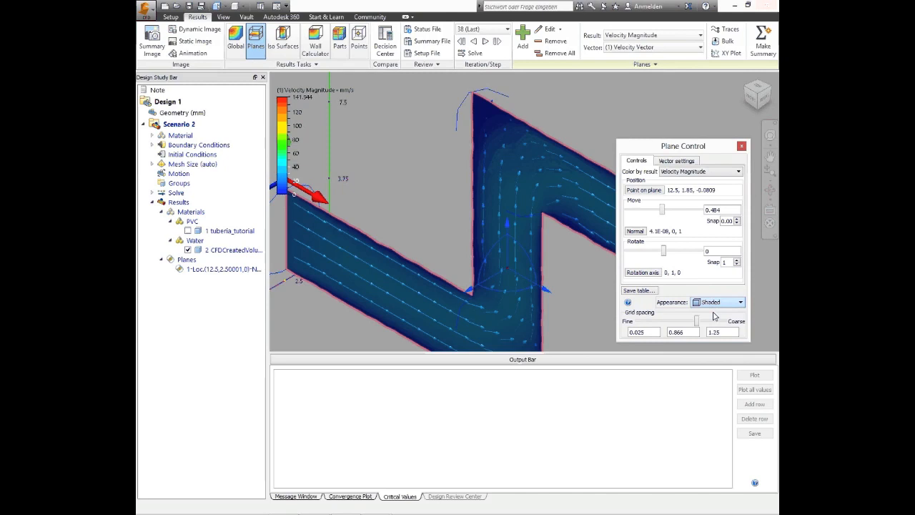
pyautogui.moveTo(697, 321); pyautogui.dragTo(670, 322)
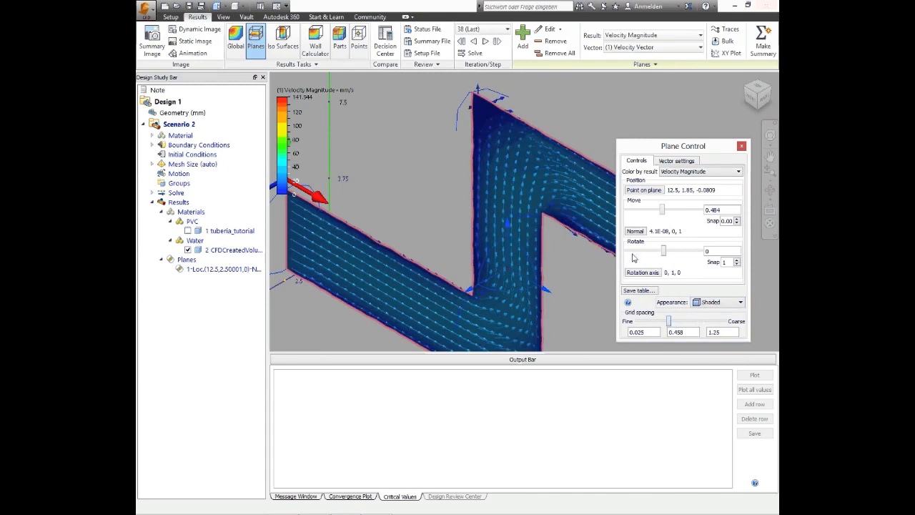
pyautogui.keyDown('shift'); pyautogui.moveTo(438, 163); pyautogui.dragTo(488, 111, button='middle'); pyautogui.keyUp('shift')
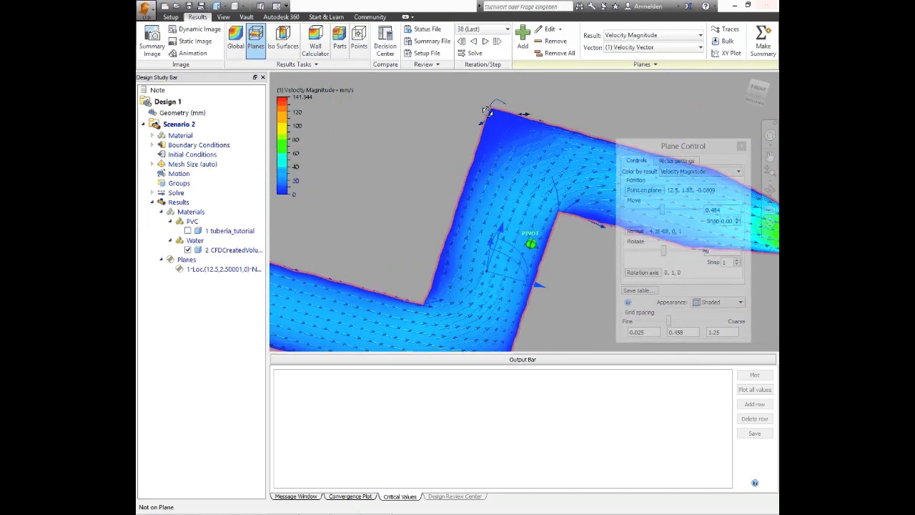
pyautogui.click(742, 147)
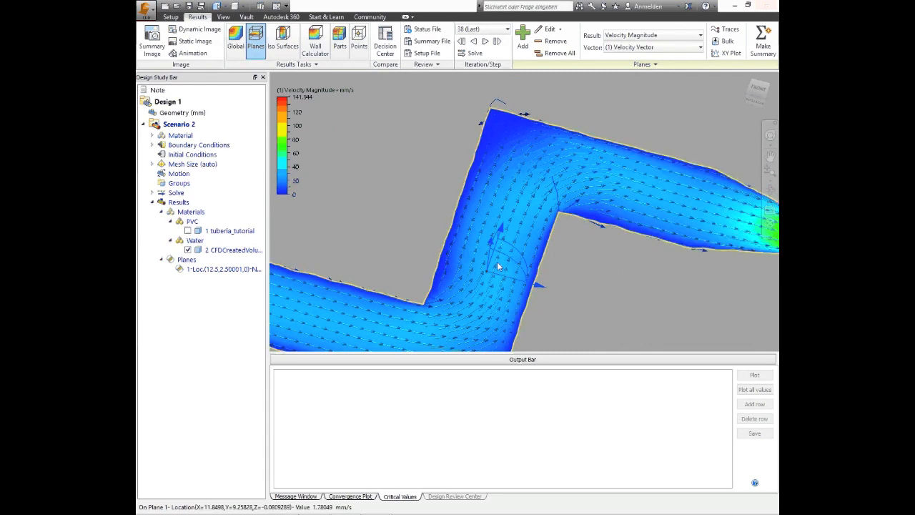
# Realign the results plane perpendicular to the X axis at the wide end of the pipe and set its vector to None
pyautogui.click(544, 208)
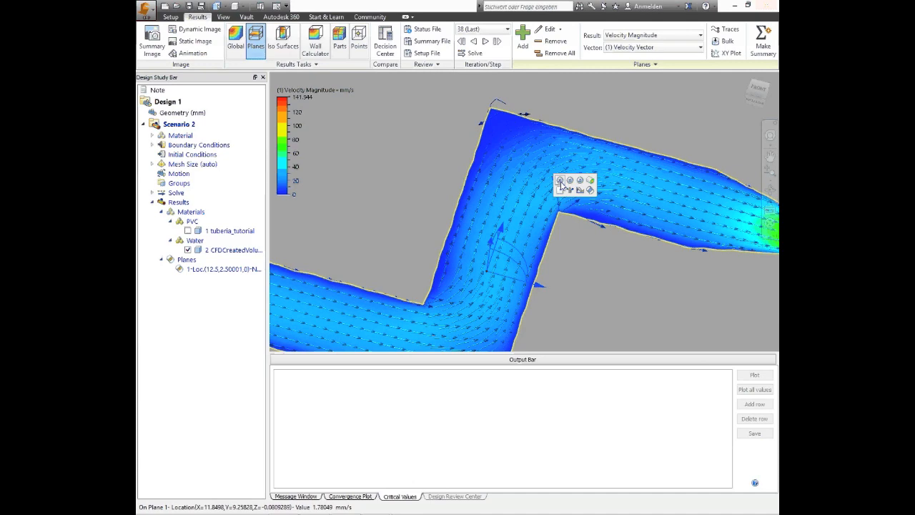
pyautogui.click(579, 181)
pyautogui.keyDown('shift'); pyautogui.moveTo(585, 239); pyautogui.dragTo(597, 271, button='middle'); pyautogui.keyUp('shift')
pyautogui.click(759, 92)
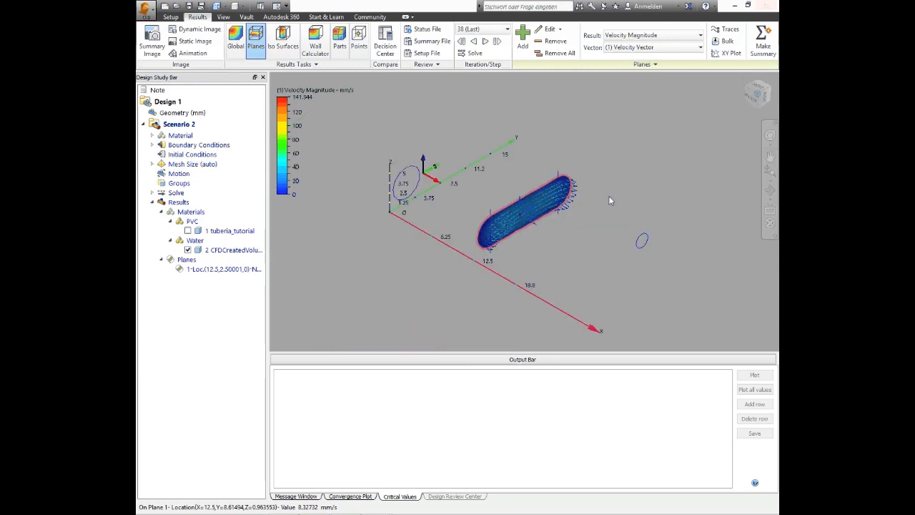
pyautogui.click(532, 223)
pyautogui.moveTo(533, 222); pyautogui.dragTo(438, 205)
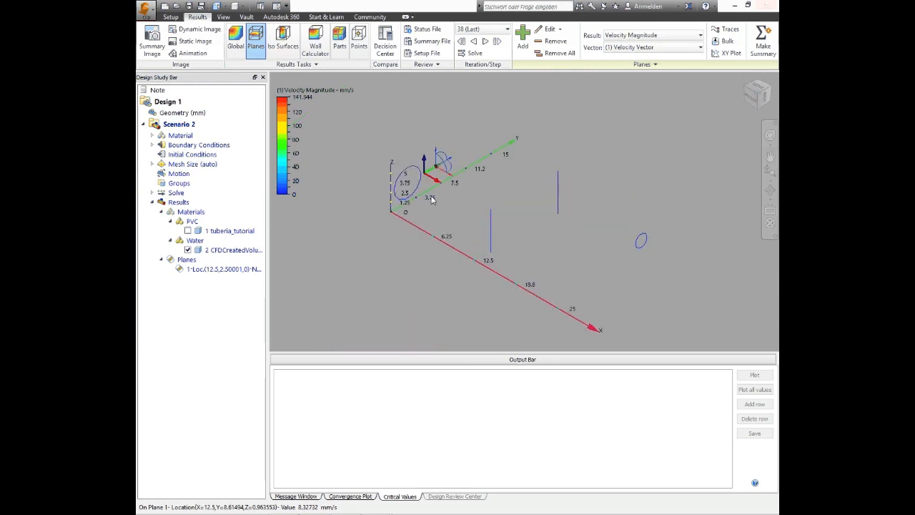
pyautogui.click(632, 47)
pyautogui.click(632, 61)
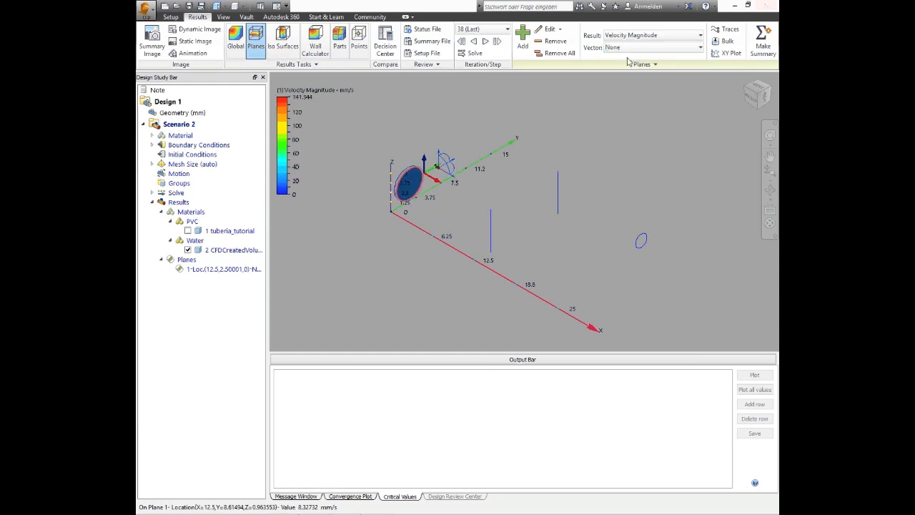
# Add a flow trace seeded by picking a point at the centre of the circular cross-section
pyautogui.click(746, 97)
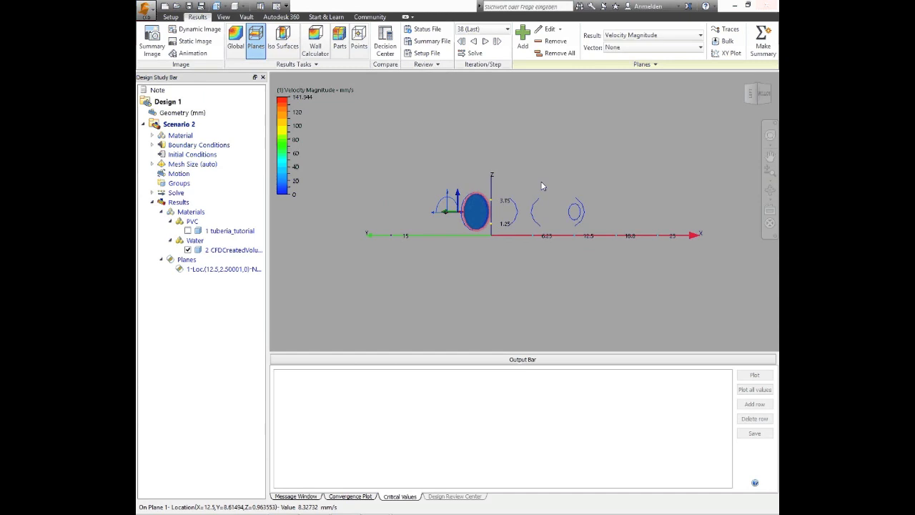
pyautogui.scroll(5, 481, 202)
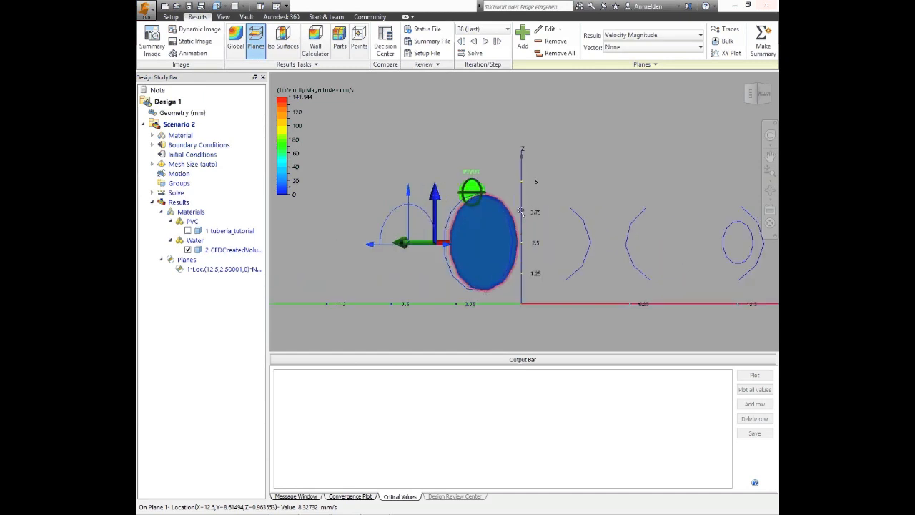
pyautogui.click(723, 32)
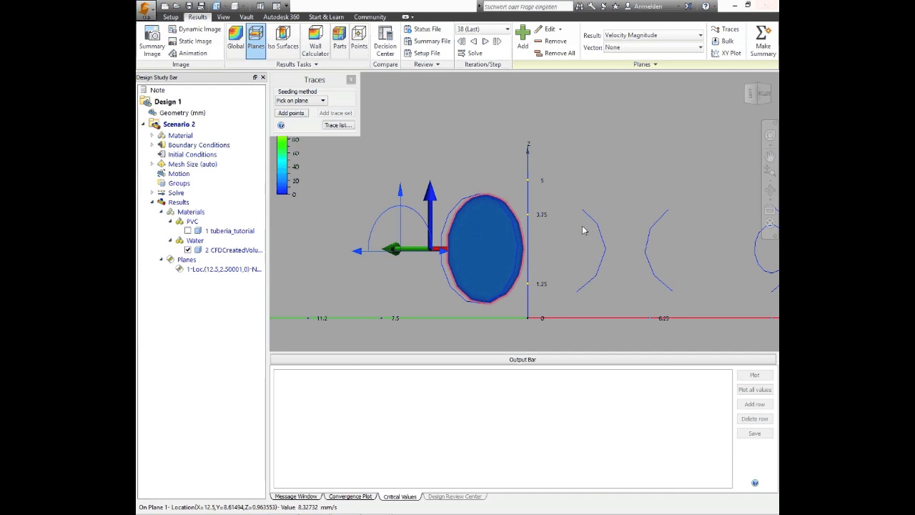
pyautogui.click(291, 113)
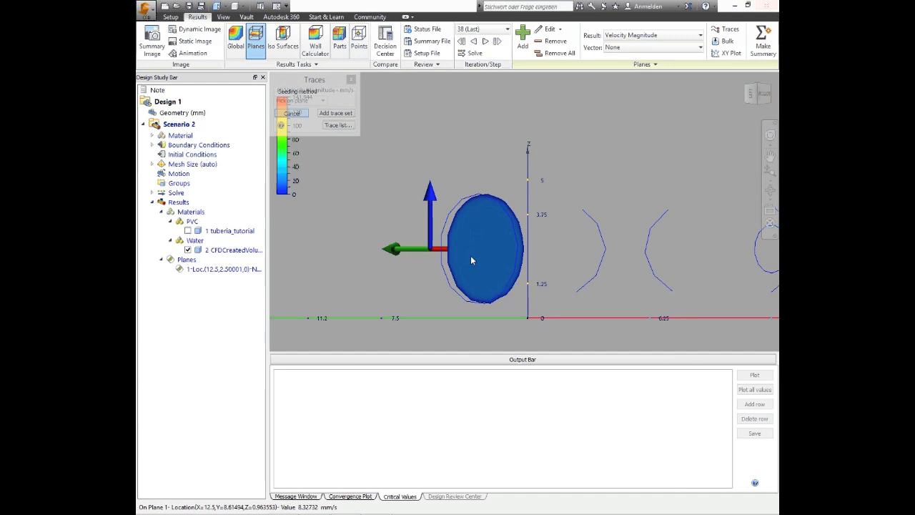
pyautogui.click(348, 116)
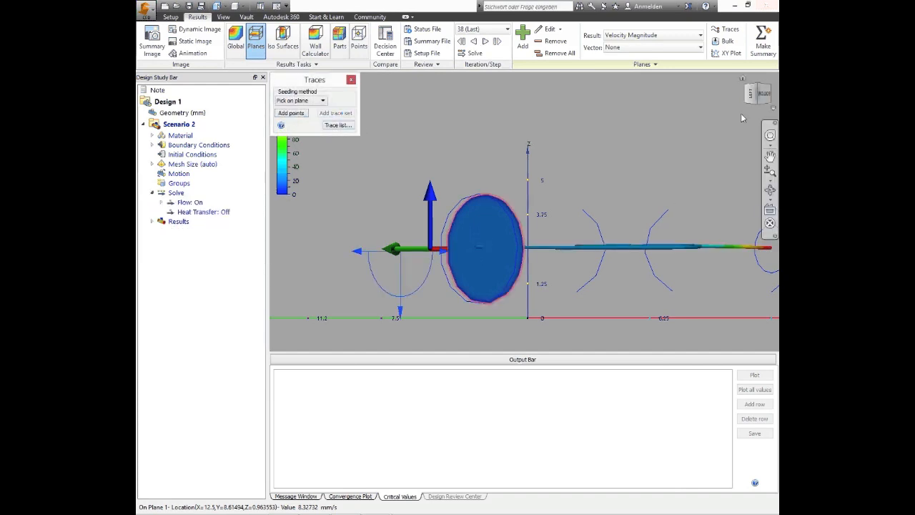
# Add a second flow trace seeded near the upper edge of the circular cross-section
pyautogui.click(762, 97)
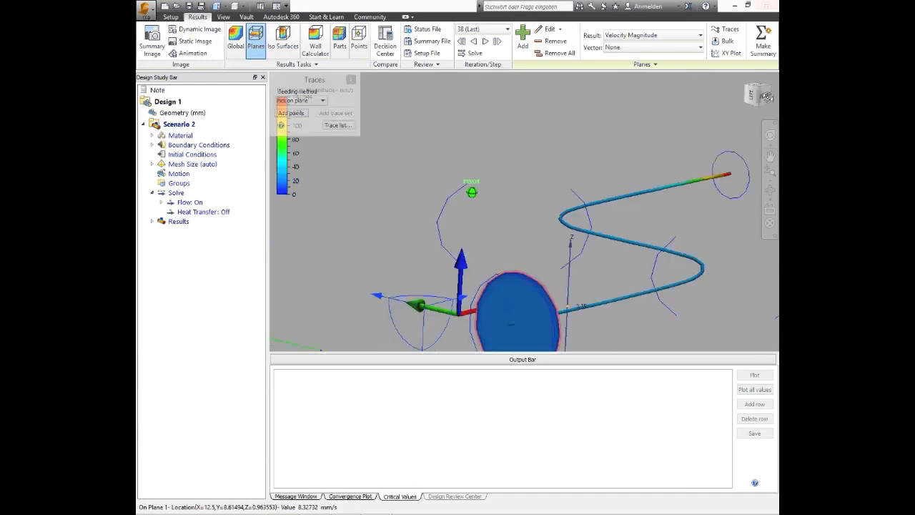
pyautogui.click(560, 343)
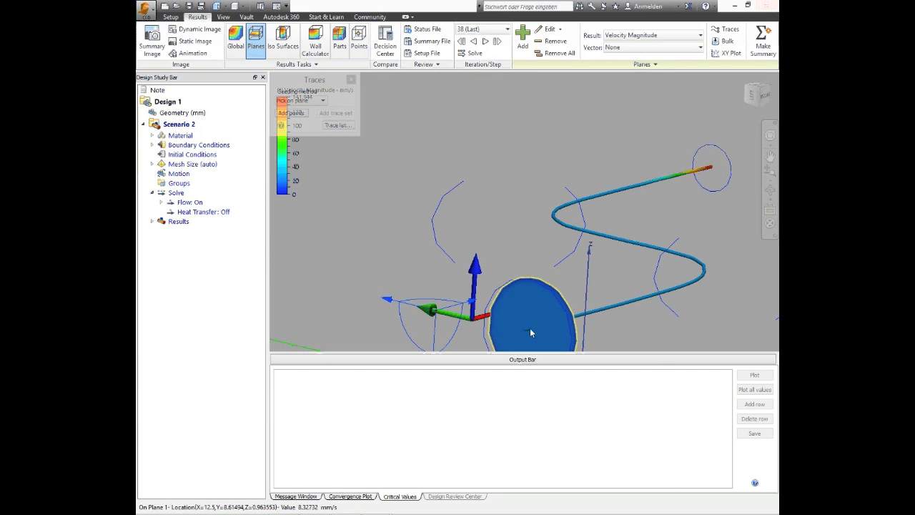
pyautogui.click(291, 113)
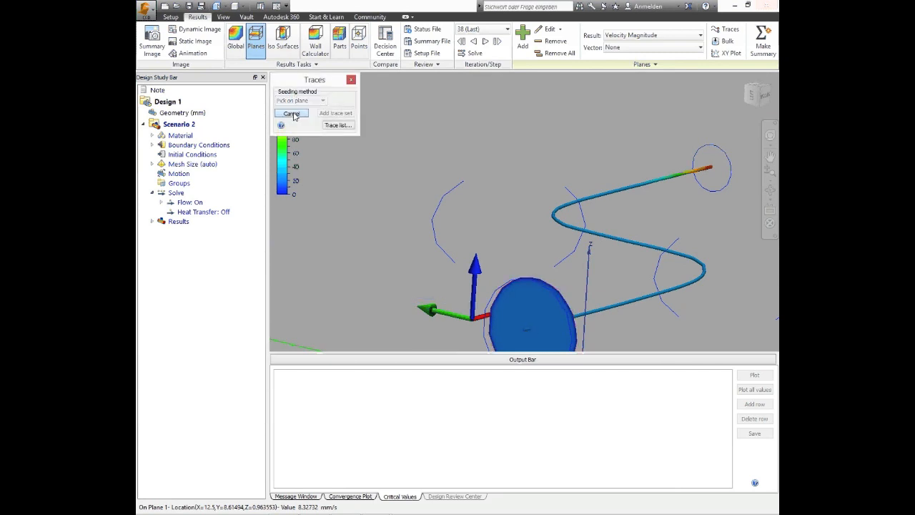
pyautogui.click(521, 283)
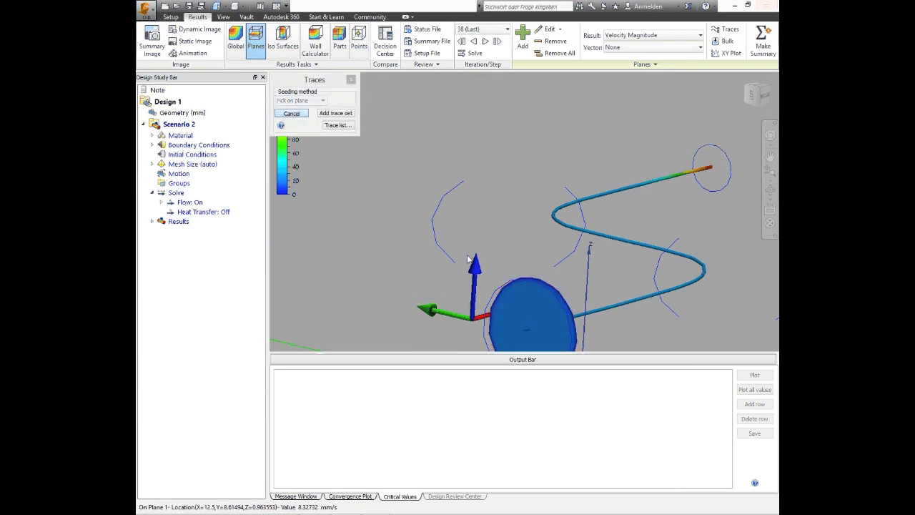
pyautogui.click(336, 113)
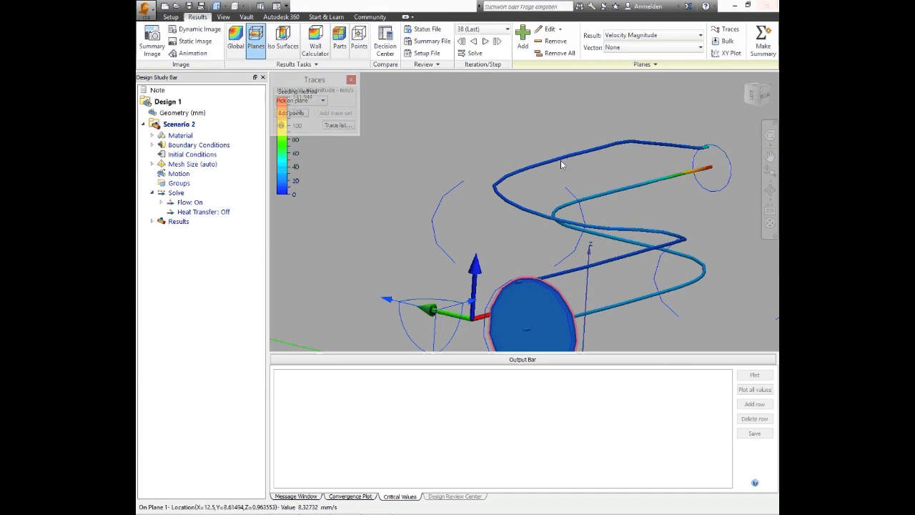
# Review the available trace seeding methods and animate both flow traces through the pipe
pyautogui.click(310, 100)
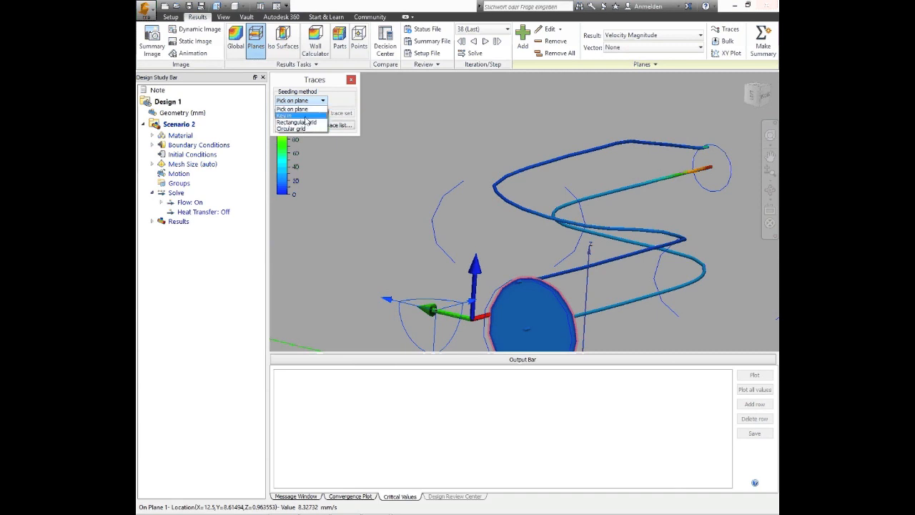
pyautogui.click(325, 102)
pyautogui.click(324, 101)
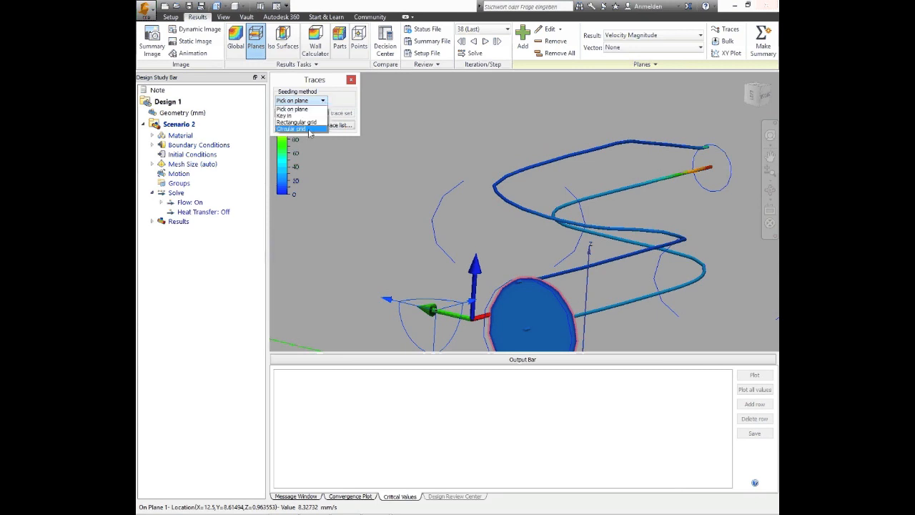
pyautogui.click(339, 107)
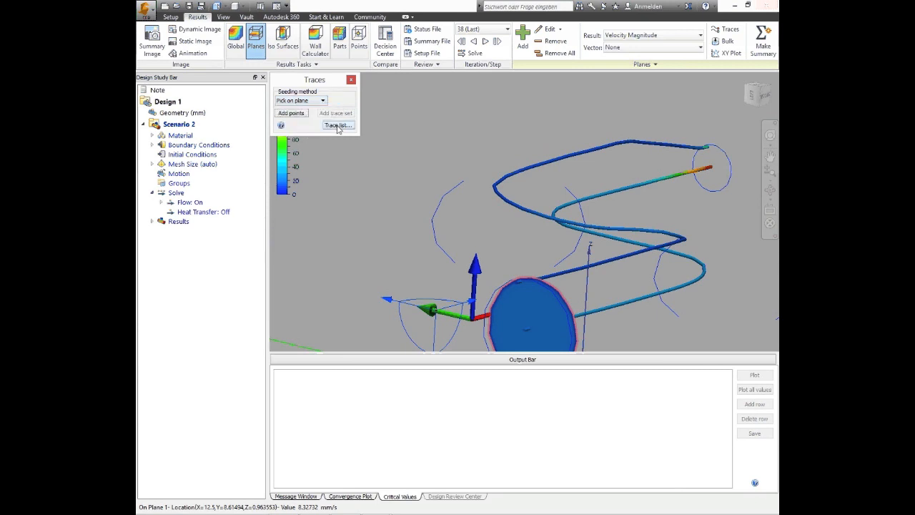
pyautogui.click(339, 125)
pyautogui.click(285, 262)
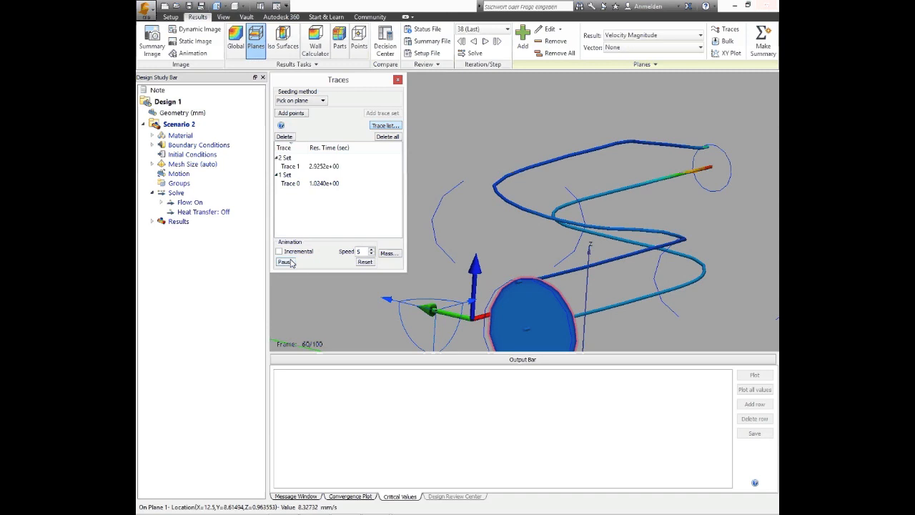
# Delete all existing traces and seed a new single trace at the centre of the cross-section
pyautogui.click(387, 138)
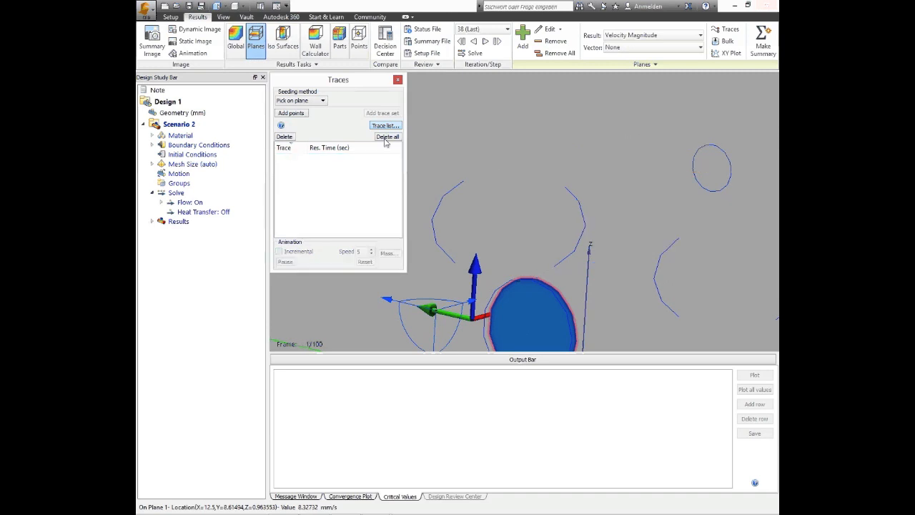
pyautogui.click(294, 114)
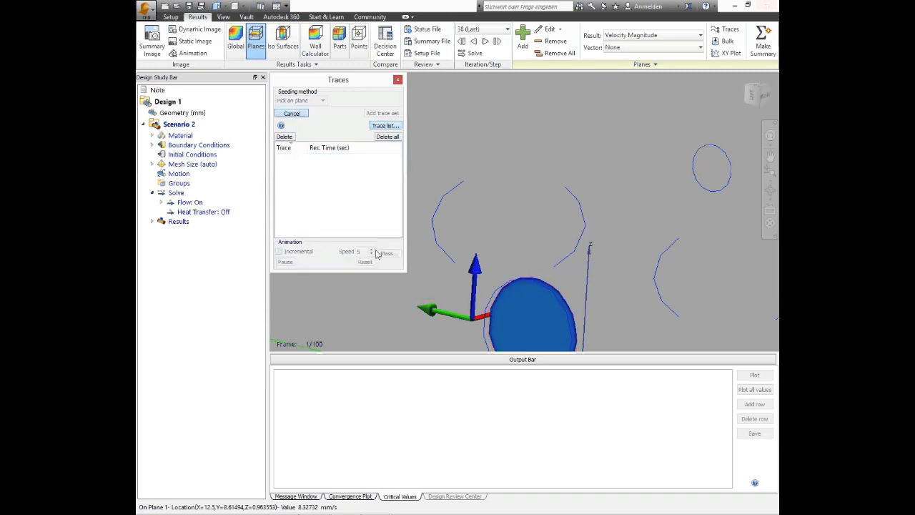
pyautogui.click(526, 326)
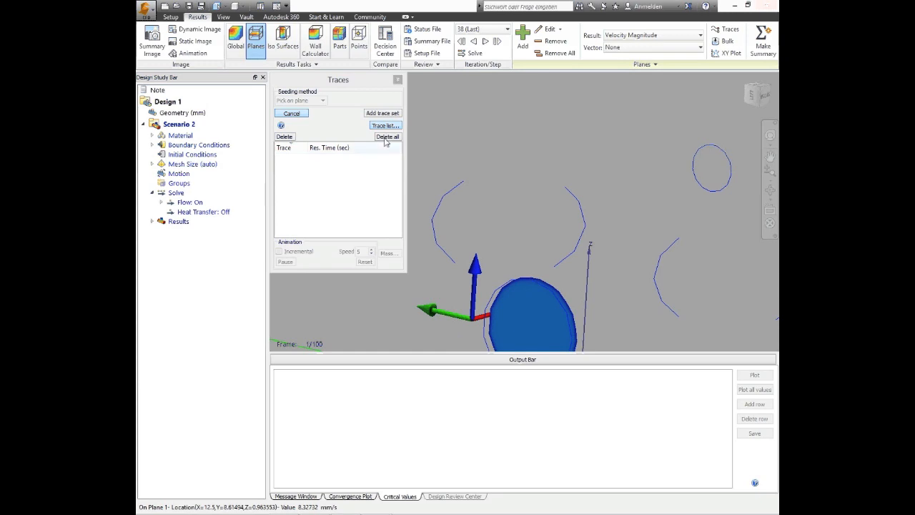
pyautogui.click(384, 115)
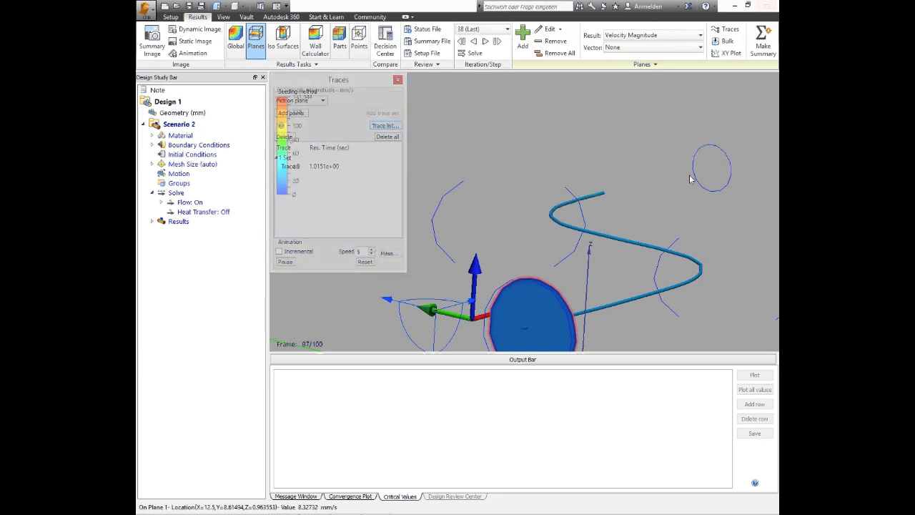
# Add a trace set on a circular grid with 8 radial and 4 circular divisions, centred on the cross-section, and examine the traces
pyautogui.click(301, 100)
pyautogui.click(301, 130)
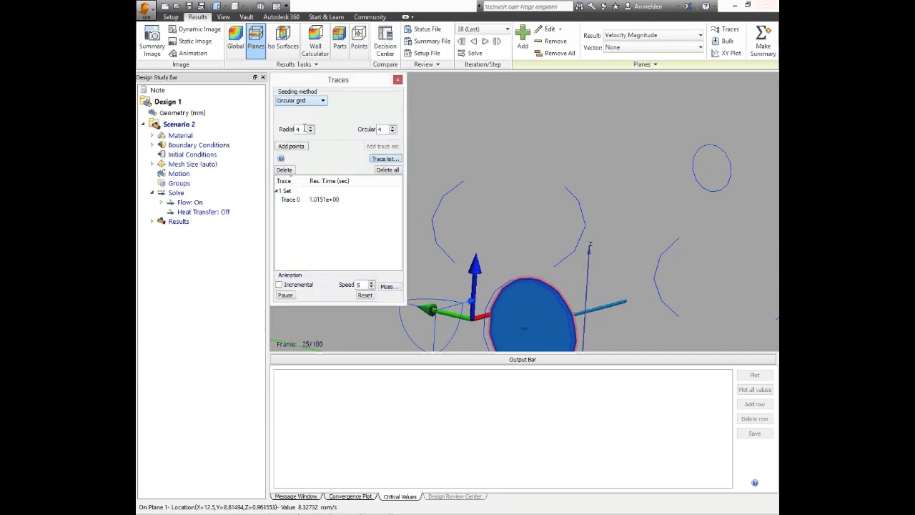
pyautogui.click(311, 130)
pyautogui.click(311, 131)
pyautogui.click(311, 131)
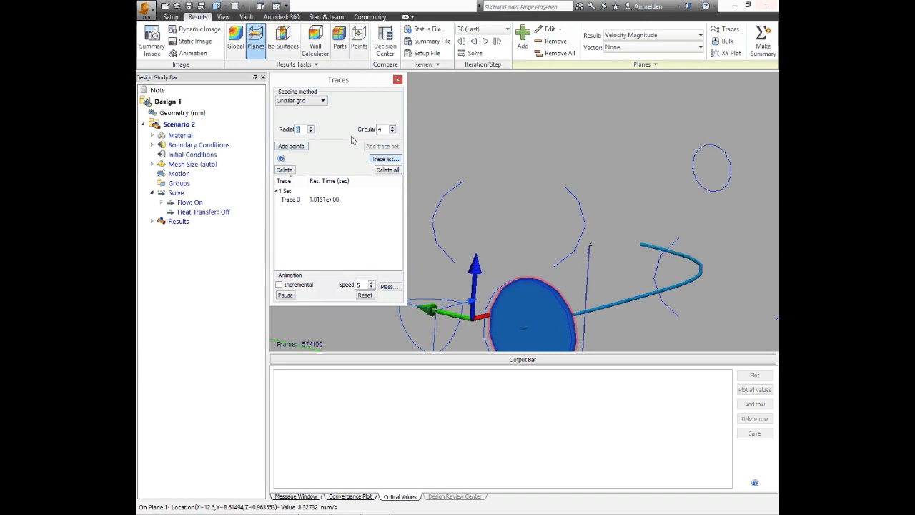
pyautogui.click(284, 146)
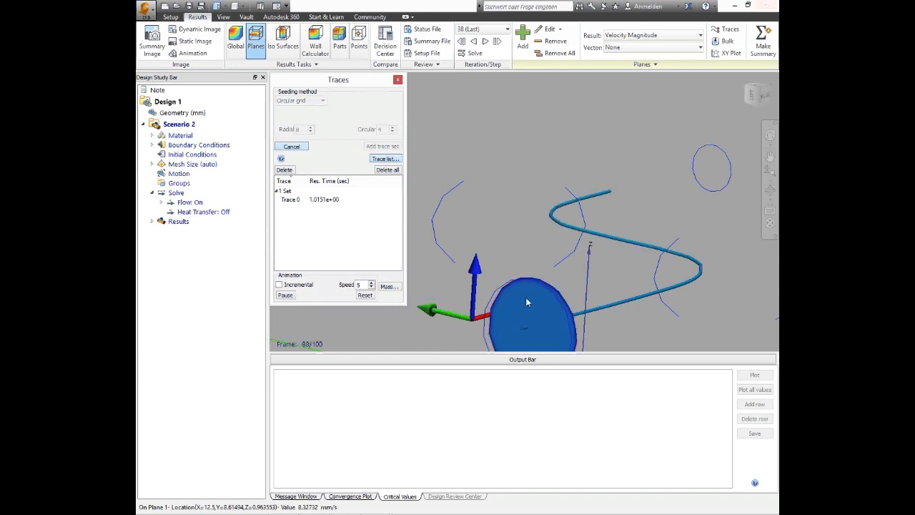
pyautogui.click(526, 326)
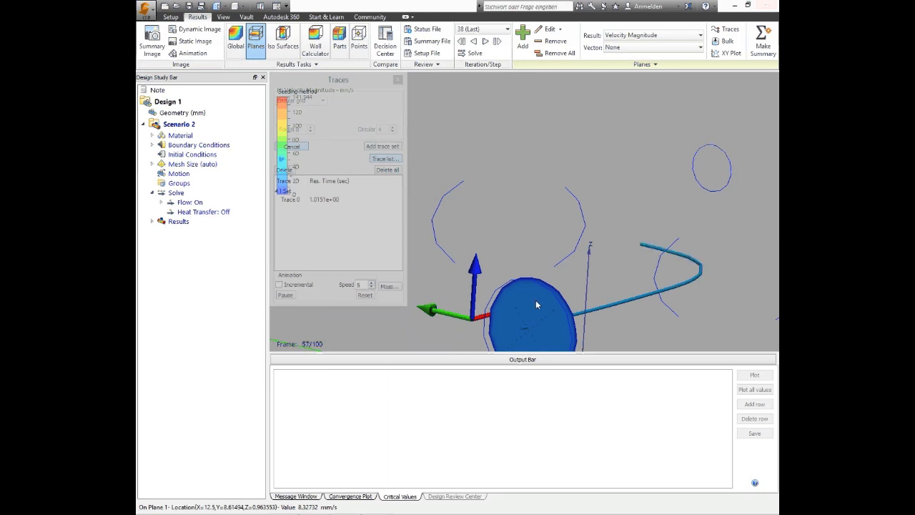
pyautogui.click(383, 146)
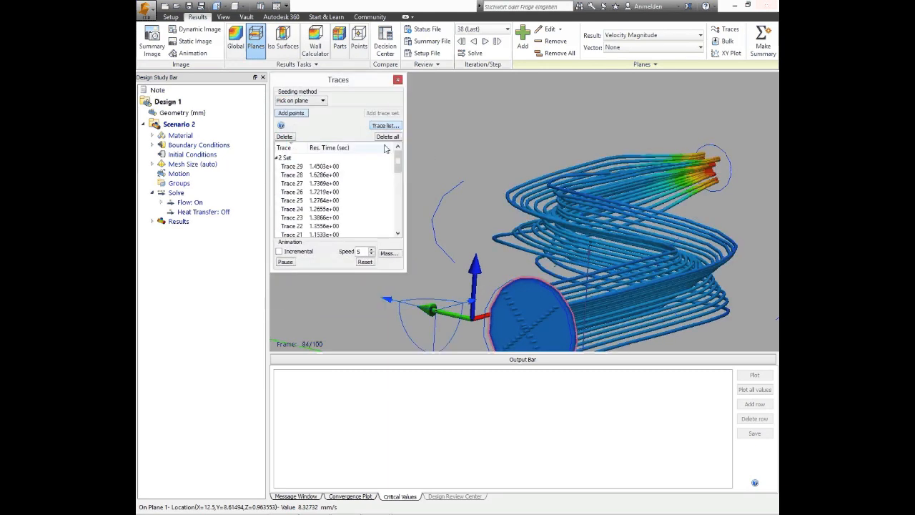
pyautogui.moveTo(676, 323); pyautogui.dragTo(575, 286, button='middle')
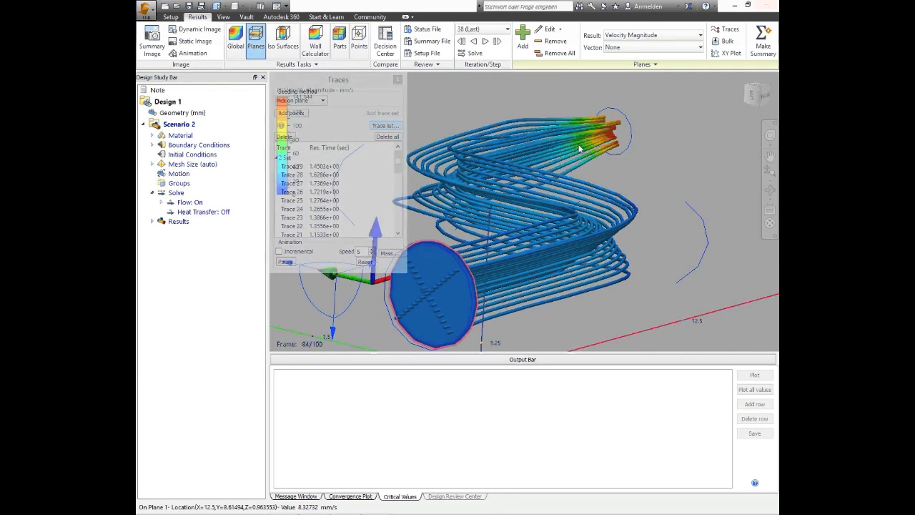
# Delete all traces, close the trace settings and realign the results plane lengthwise through the pipe, perpendicular to the Z axis
pyautogui.click(387, 136)
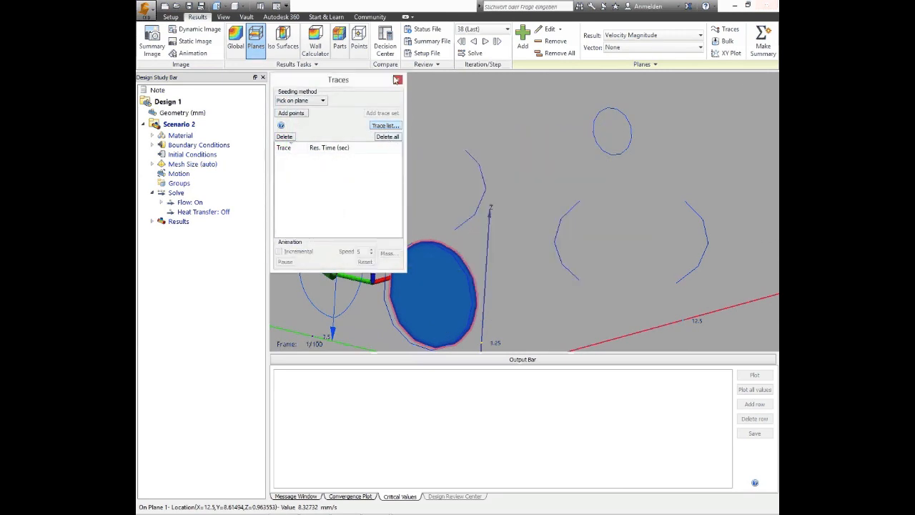
pyautogui.click(399, 78)
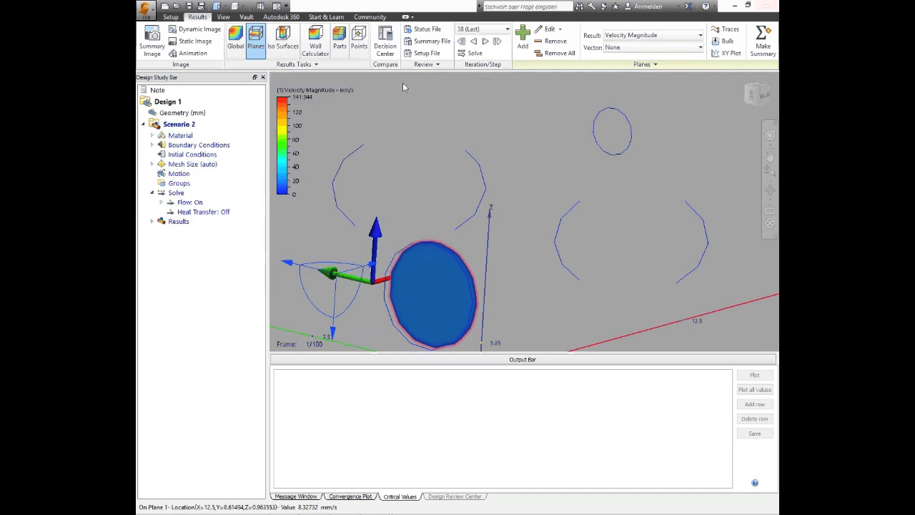
pyautogui.click(460, 292)
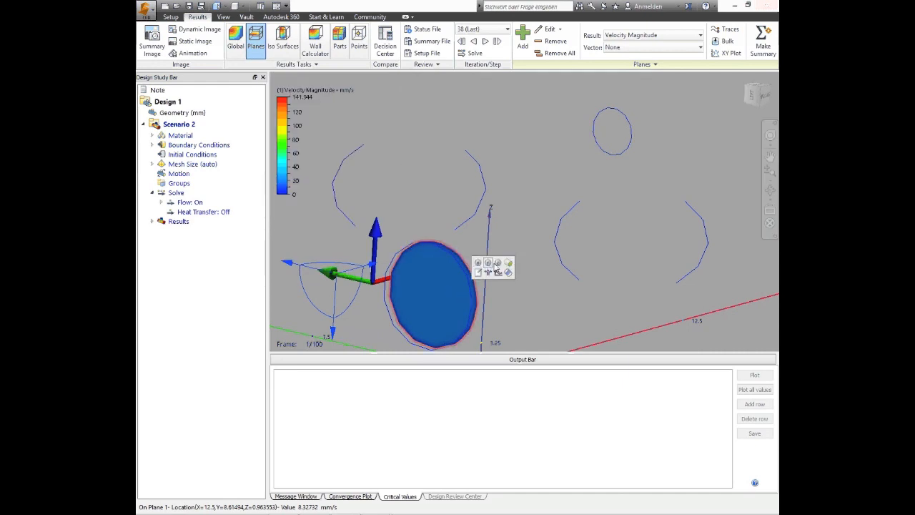
pyautogui.click(496, 263)
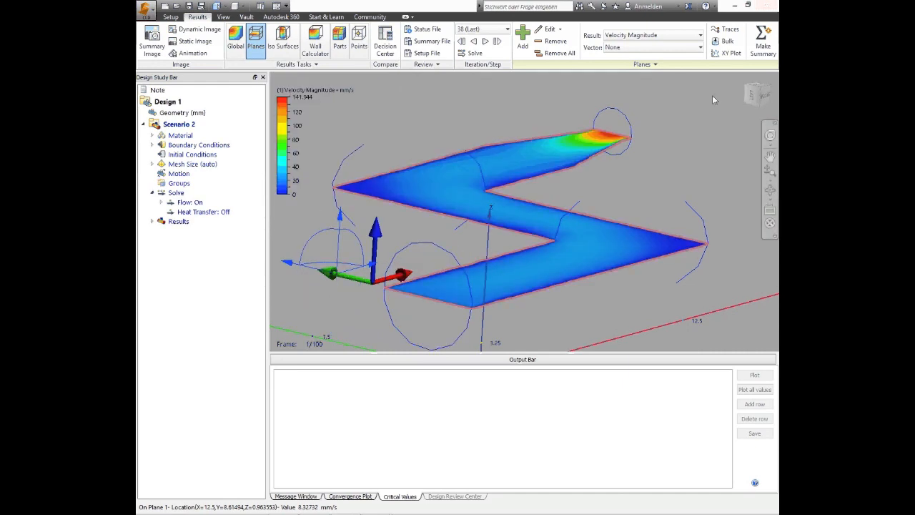
# Create an XY plot of velocity magnitude along a line picked across the tapered outlet section of the pipe
pyautogui.click(756, 94)
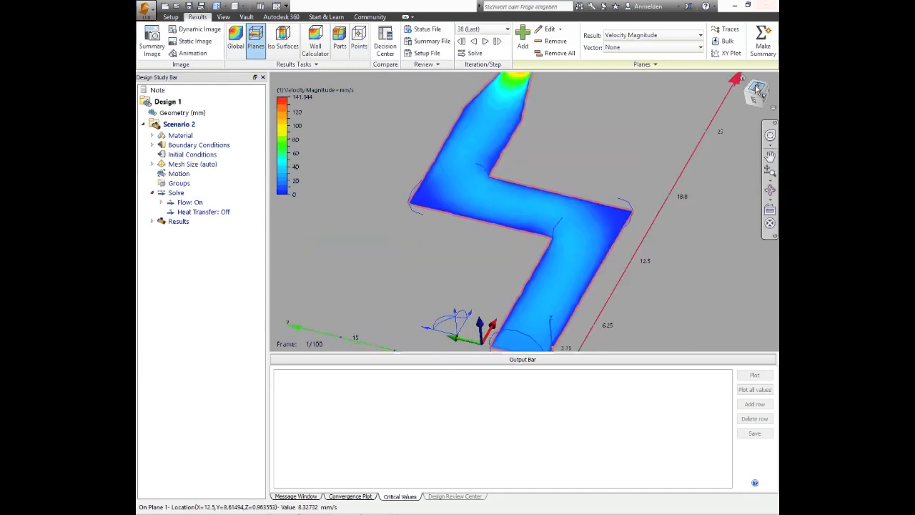
pyautogui.click(728, 54)
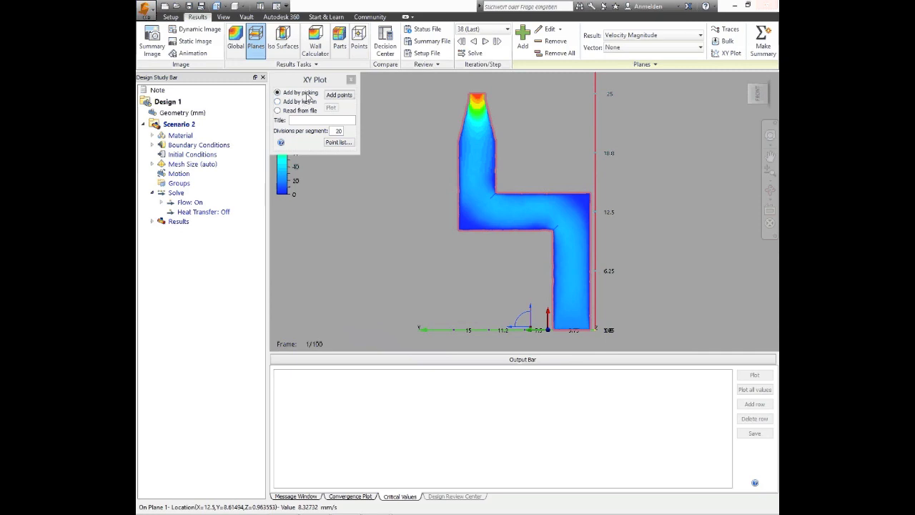
pyautogui.click(336, 95)
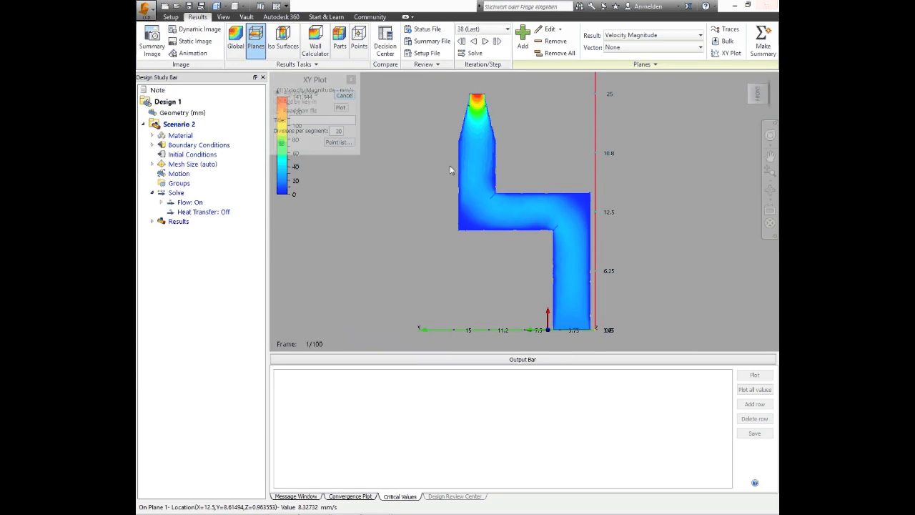
pyautogui.click(341, 107)
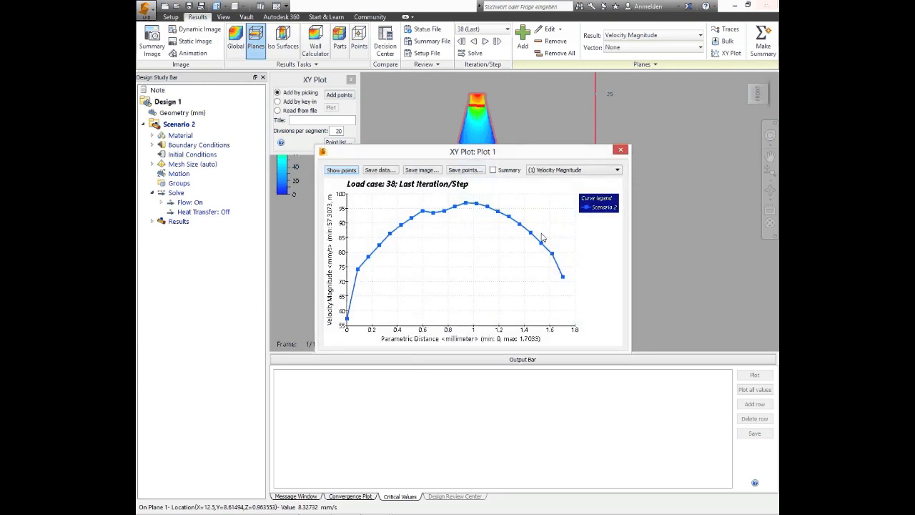
pyautogui.scroll(5, 479, 113)
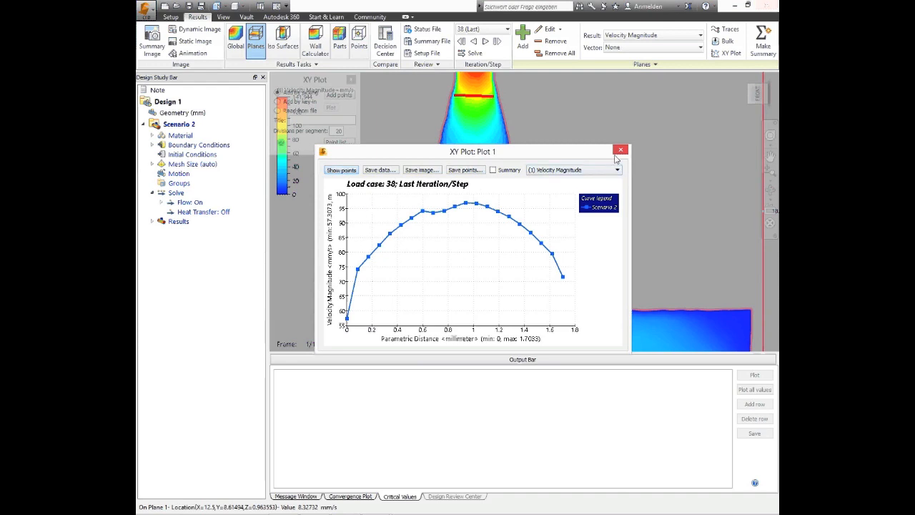
# Examine the plot for Static Pressure, Vy-Velocity, Vx-Velocity and Temperature, and return it to Velocity Magnitude
pyautogui.click(352, 173)
pyautogui.click(351, 172)
pyautogui.click(604, 171)
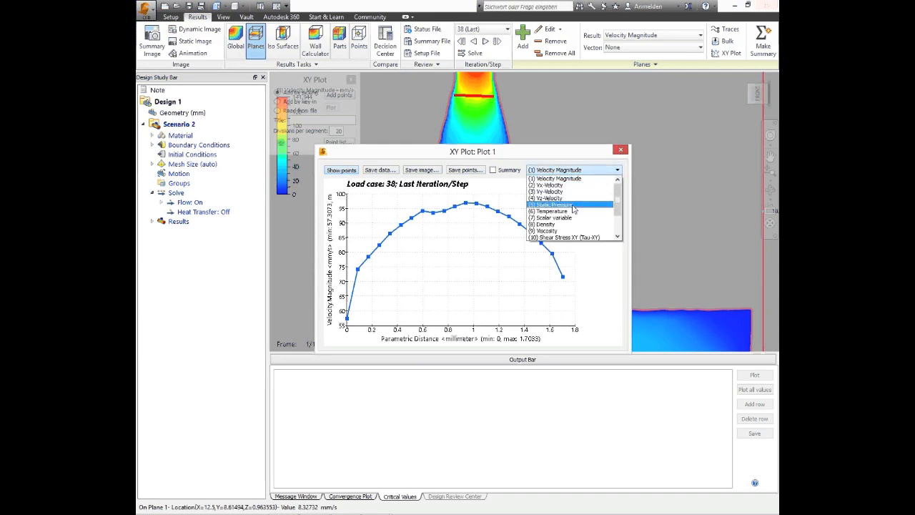
pyautogui.click(575, 204)
pyautogui.click(583, 171)
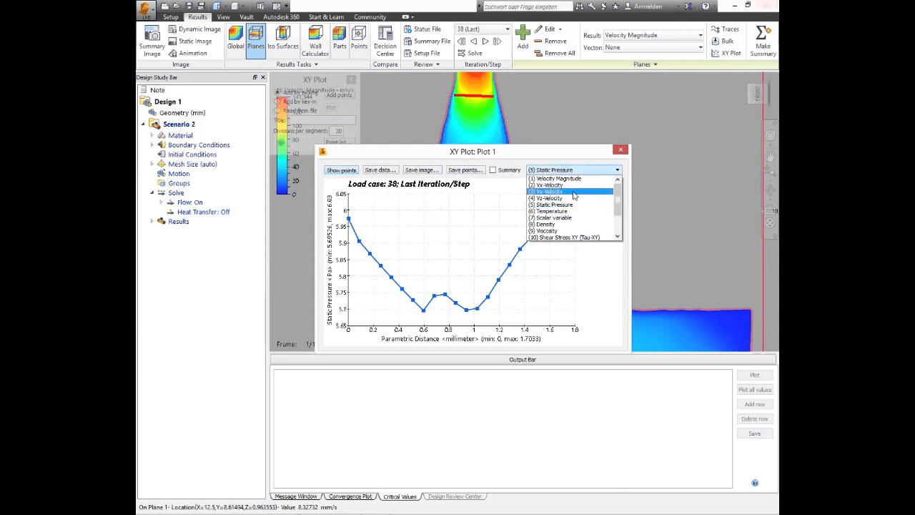
pyautogui.click(576, 190)
pyautogui.click(574, 170)
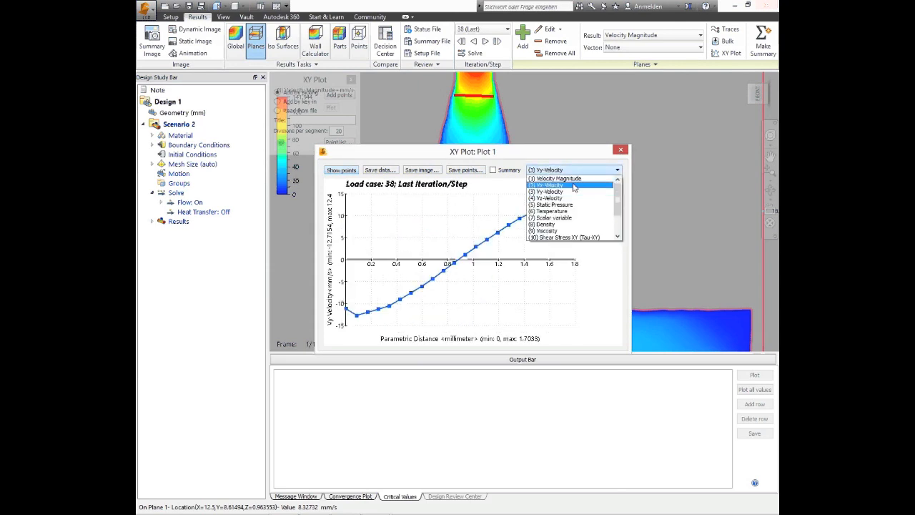
pyautogui.click(554, 185)
pyautogui.click(577, 171)
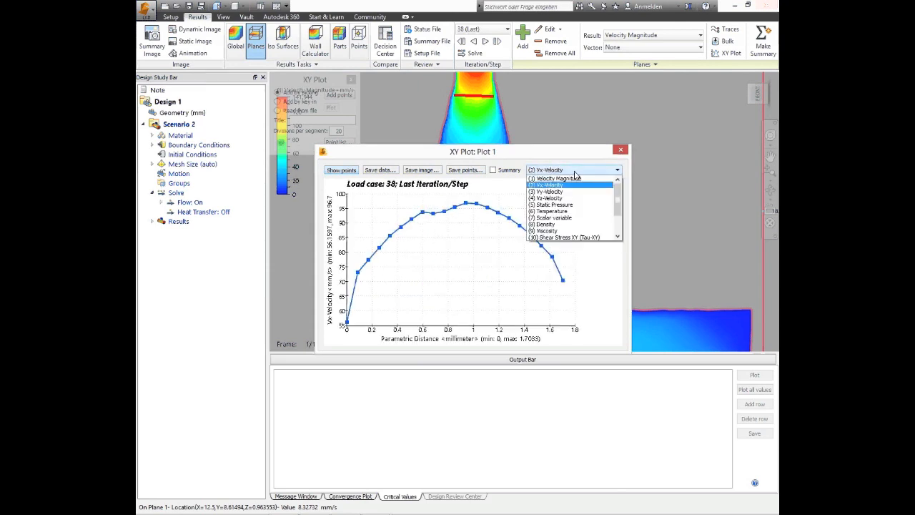
pyautogui.click(561, 211)
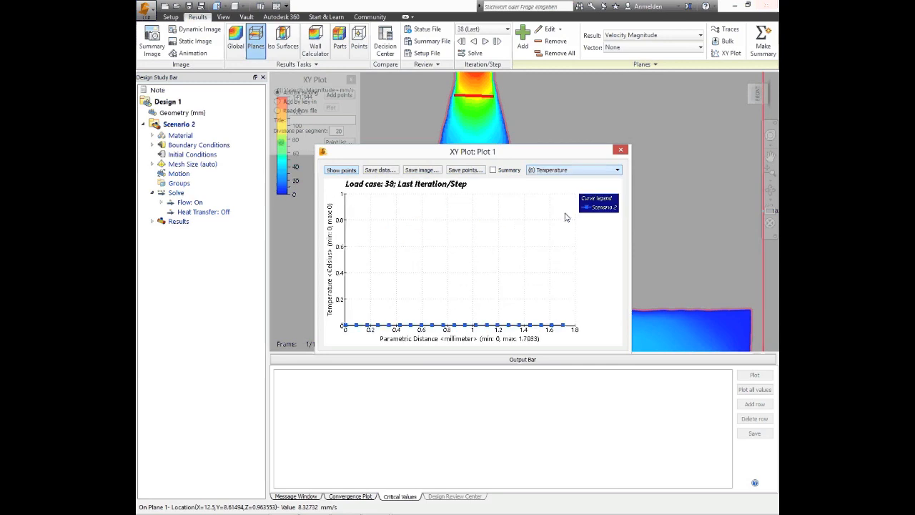
pyautogui.click(572, 170)
pyautogui.click(573, 179)
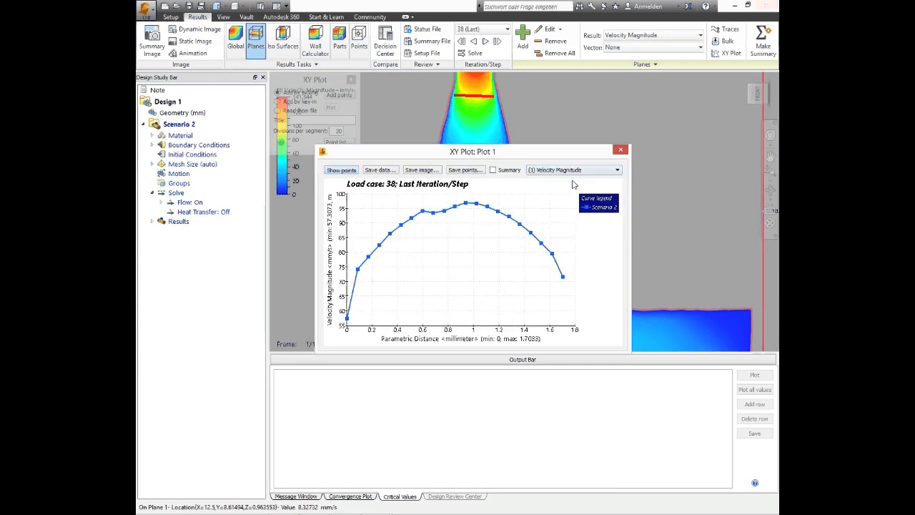
# Close the velocity plot and the XY Plot settings
pyautogui.click(620, 150)
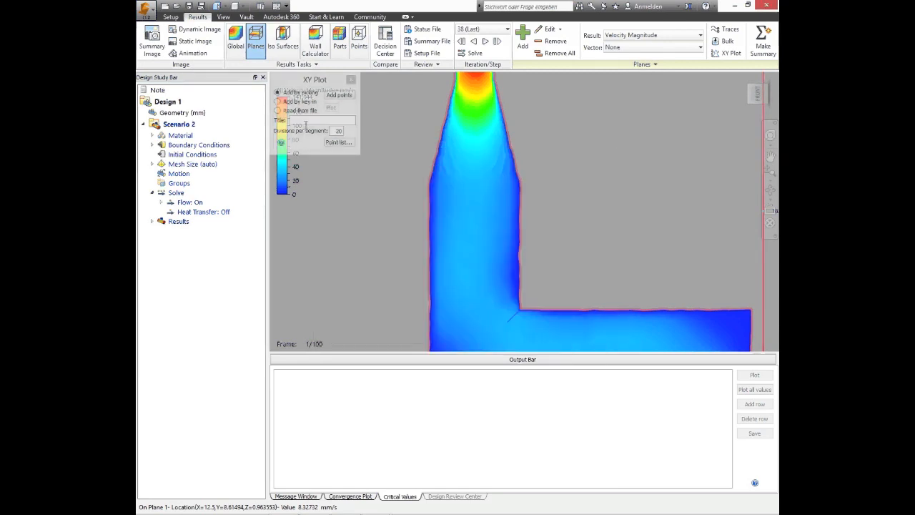
pyautogui.moveTo(336, 80); pyautogui.dragTo(330, 152)
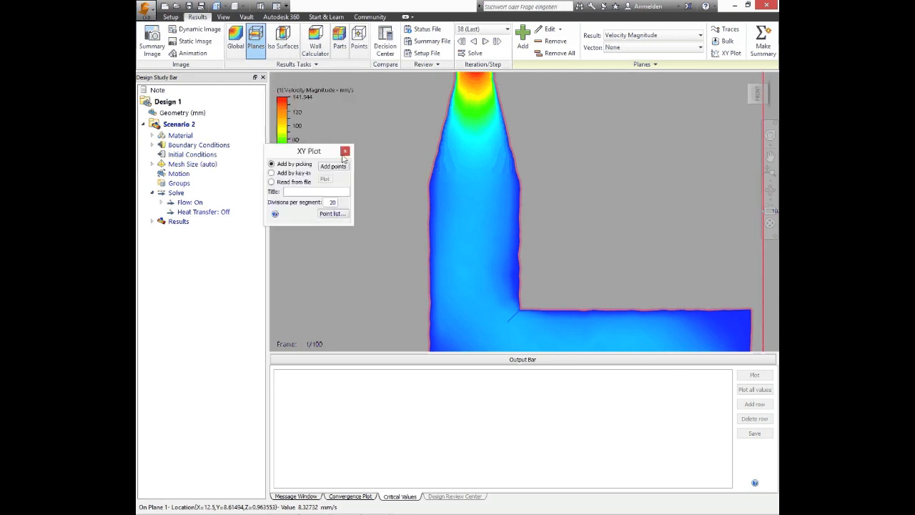
pyautogui.click(345, 151)
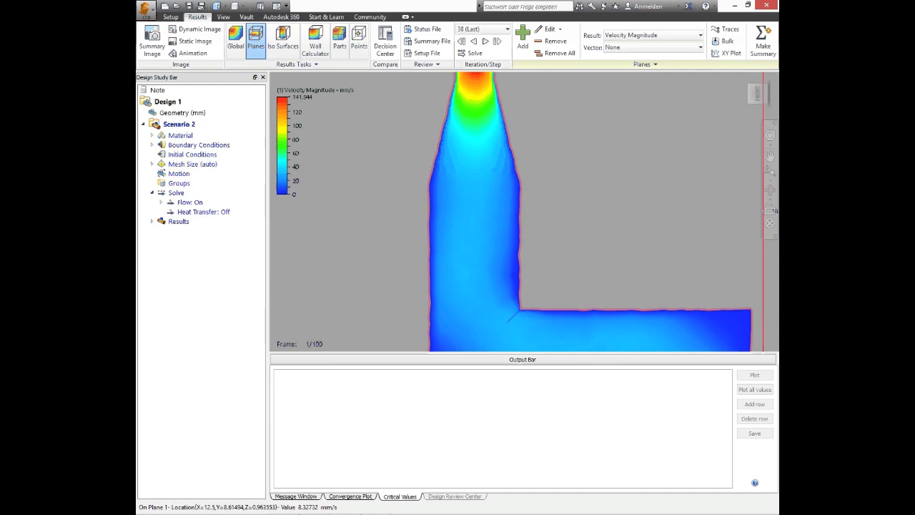
pyautogui.scroll(-5, 479, 119)
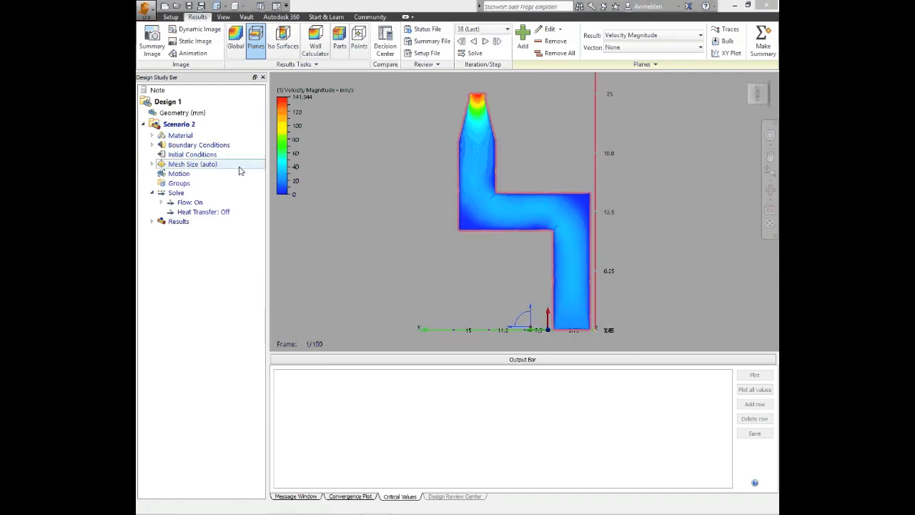
# Open the bulk results for the plane and include Mass Flow, plus Volume Flow in cm3/min
pyautogui.click(725, 42)
pyautogui.moveTo(343, 79); pyautogui.dragTo(322, 156)
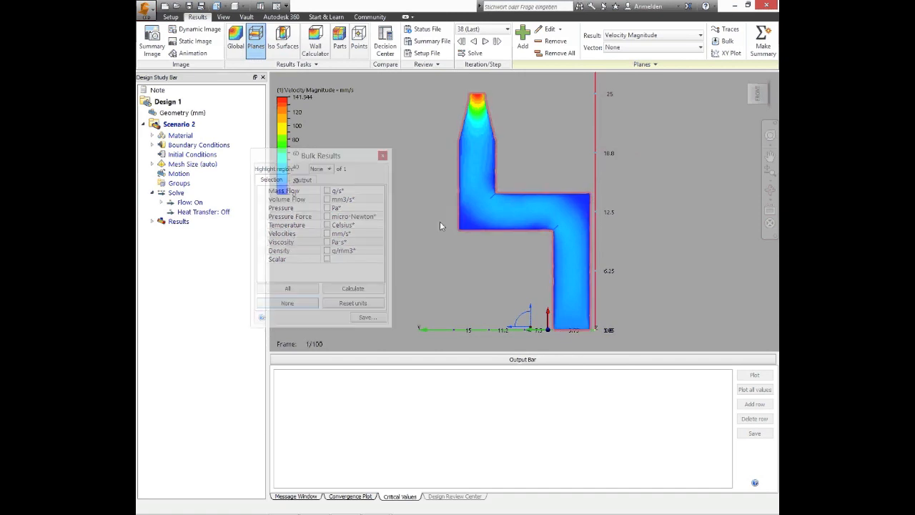
pyautogui.click(327, 192)
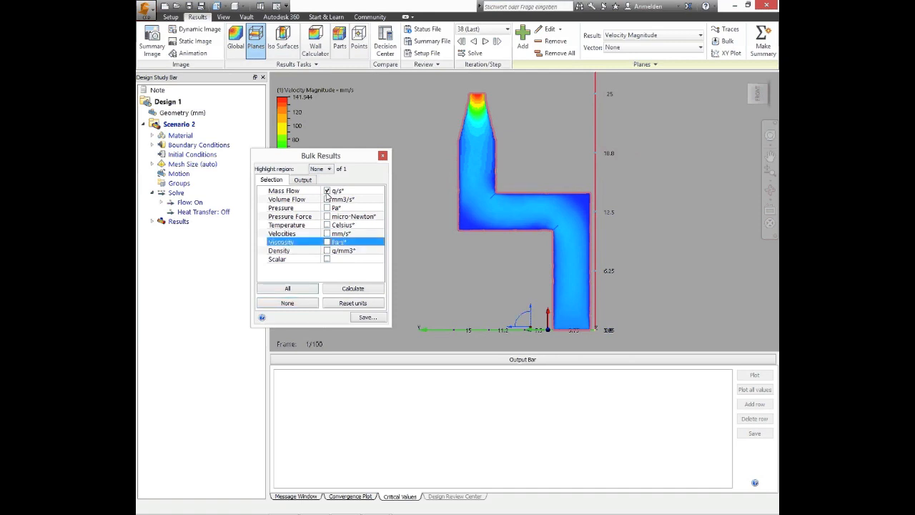
pyautogui.click(327, 200)
pyautogui.click(348, 200)
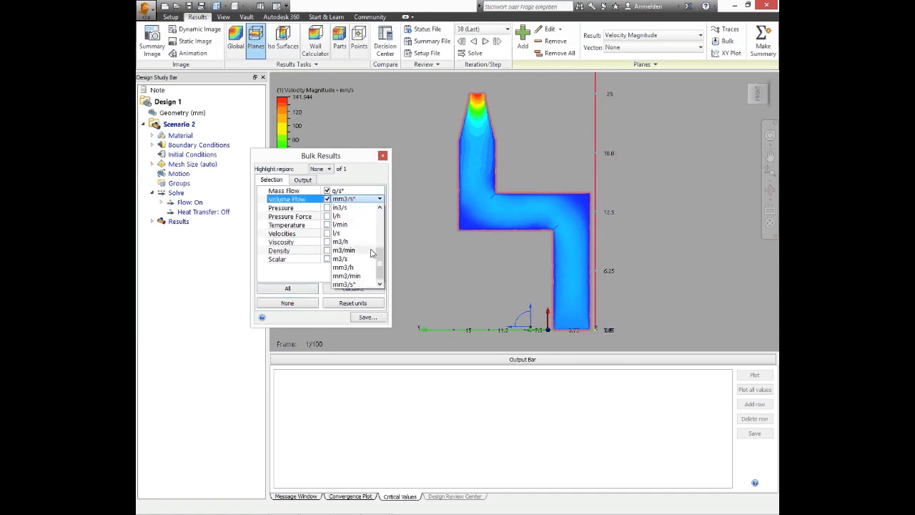
pyautogui.scroll(4, 363, 229)
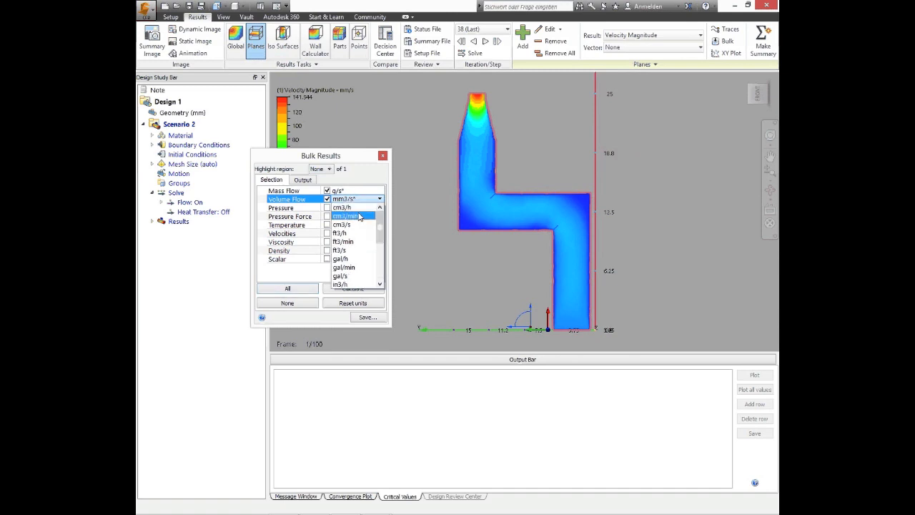
pyautogui.click(361, 216)
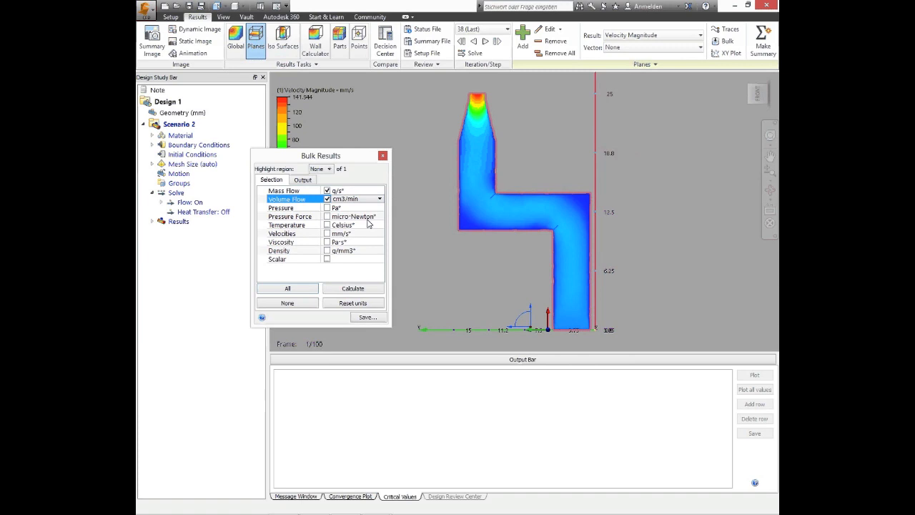
# Include Pressure and Velocities in m/h, and calculate the bulk results for the lengthwise plane
pyautogui.click(327, 208)
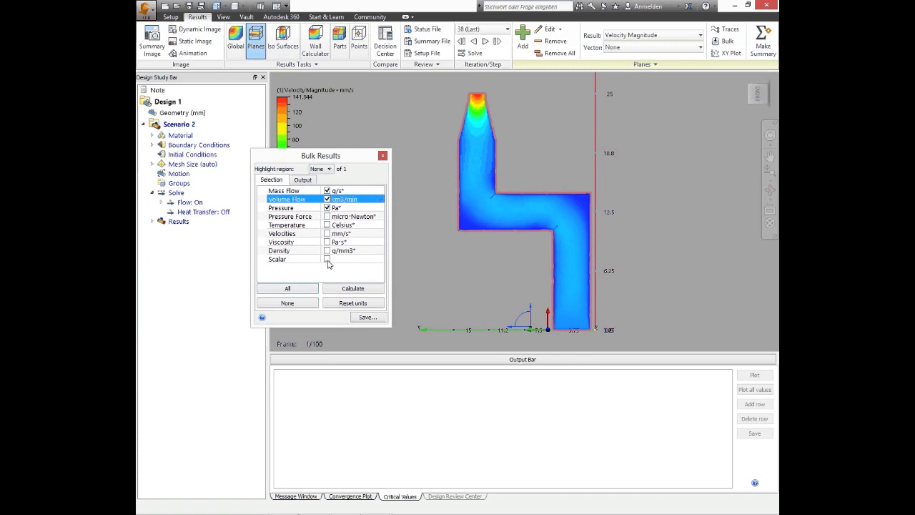
pyautogui.click(326, 233)
pyautogui.click(341, 233)
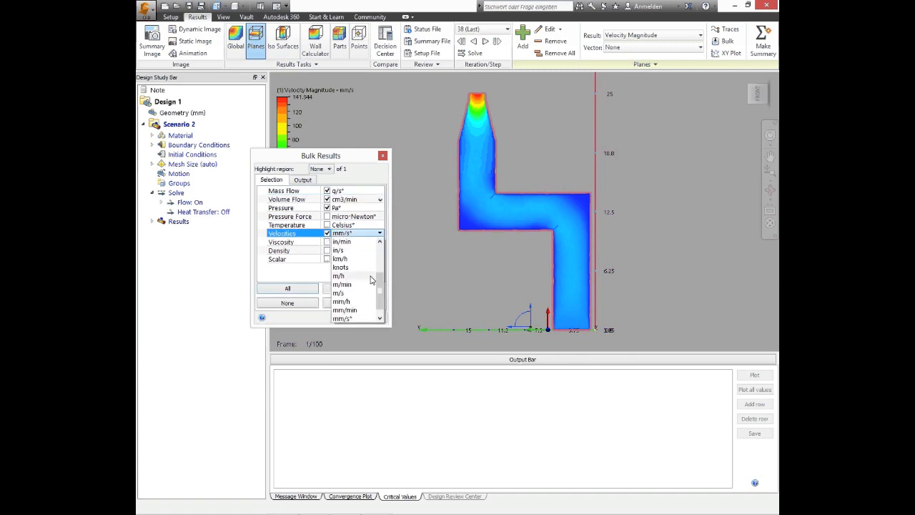
pyautogui.click(340, 276)
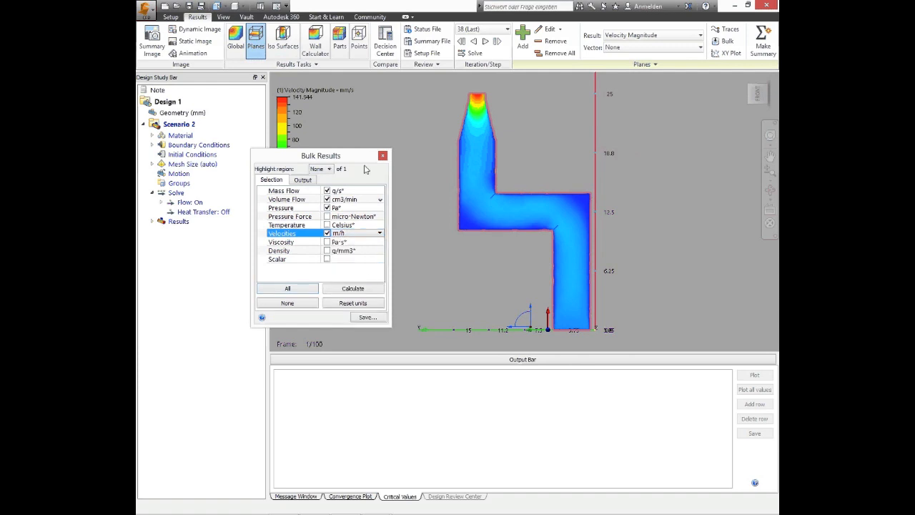
pyautogui.click(348, 289)
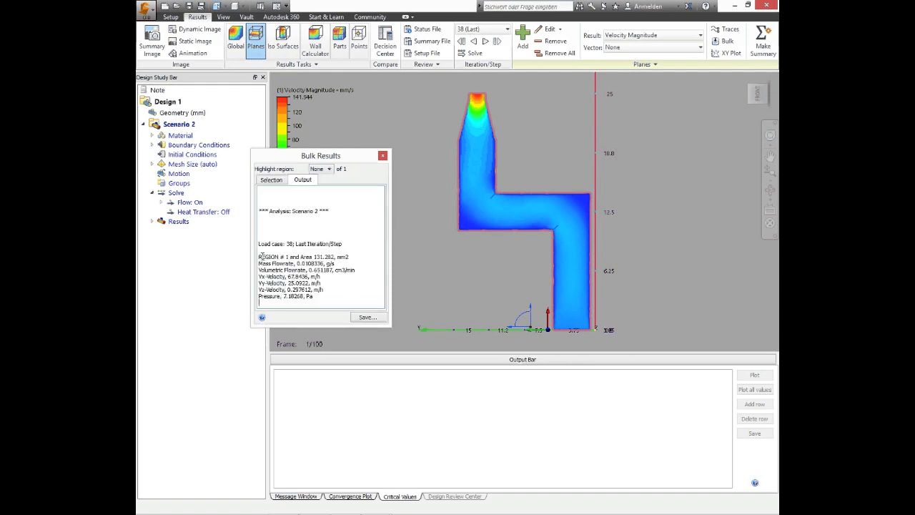
pyautogui.moveTo(260, 260); pyautogui.dragTo(297, 264)
pyautogui.moveTo(357, 270); pyautogui.dragTo(323, 270)
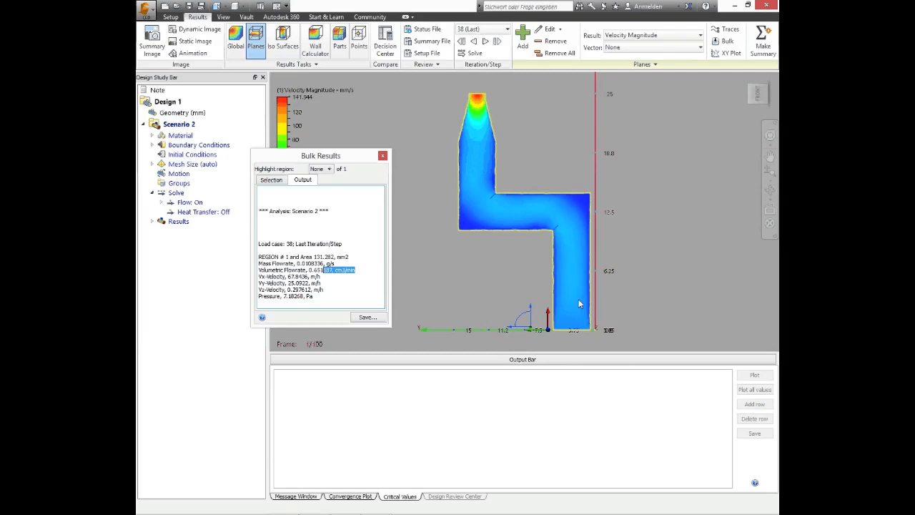
# Realign the results plane perpendicular to the Y axis so it cuts across the middle segment of the pipe
pyautogui.click(742, 81)
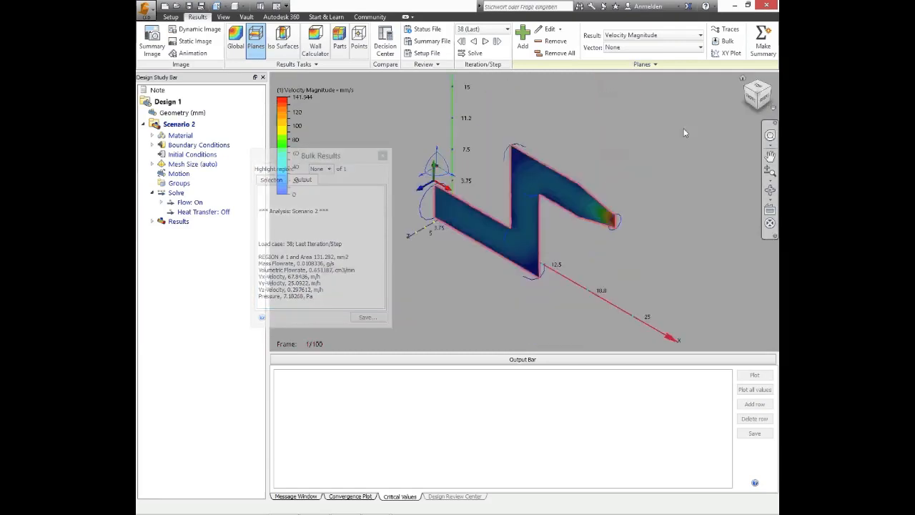
pyautogui.keyDown('shift'); pyautogui.moveTo(538, 190); pyautogui.dragTo(527, 186, button='middle'); pyautogui.keyUp('shift')
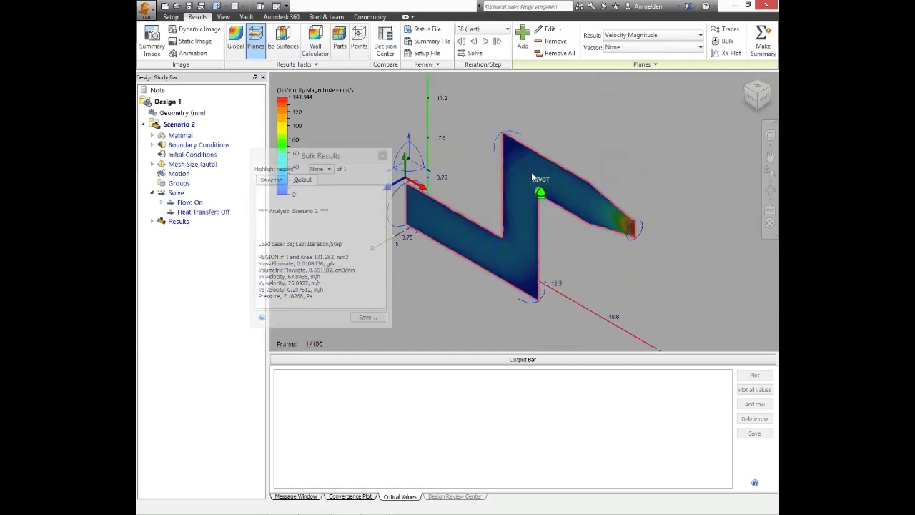
pyautogui.click(538, 168)
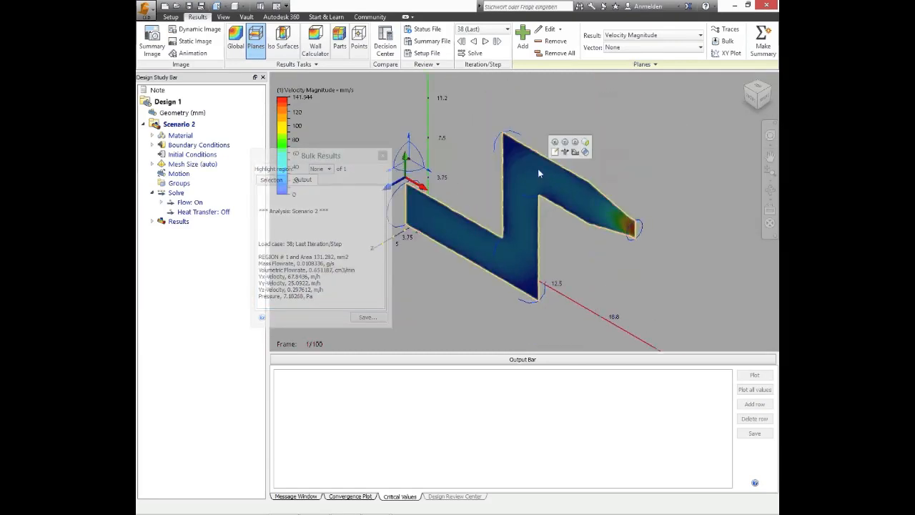
pyautogui.click(565, 142)
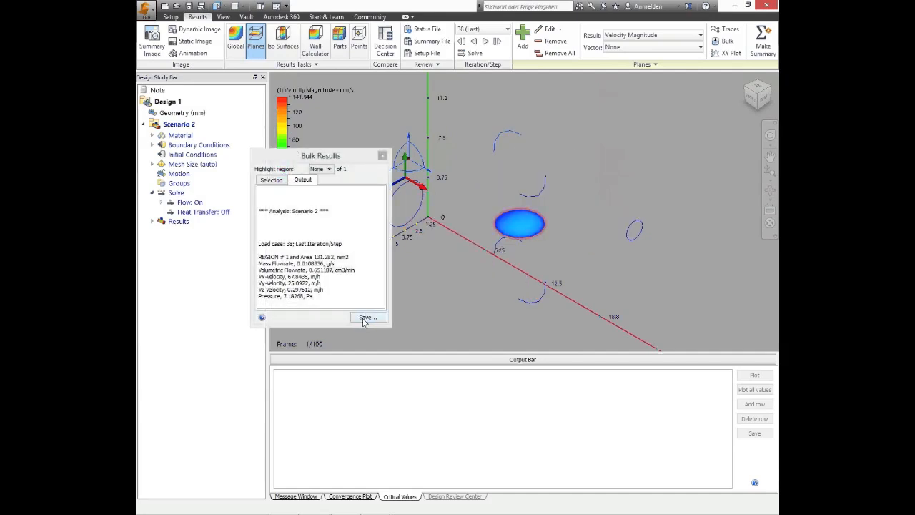
pyautogui.click(523, 227)
# Recalculate the bulk results with the same quantities for the cross-section of the middle segment
pyautogui.moveTo(303, 263); pyautogui.dragTo(312, 263)
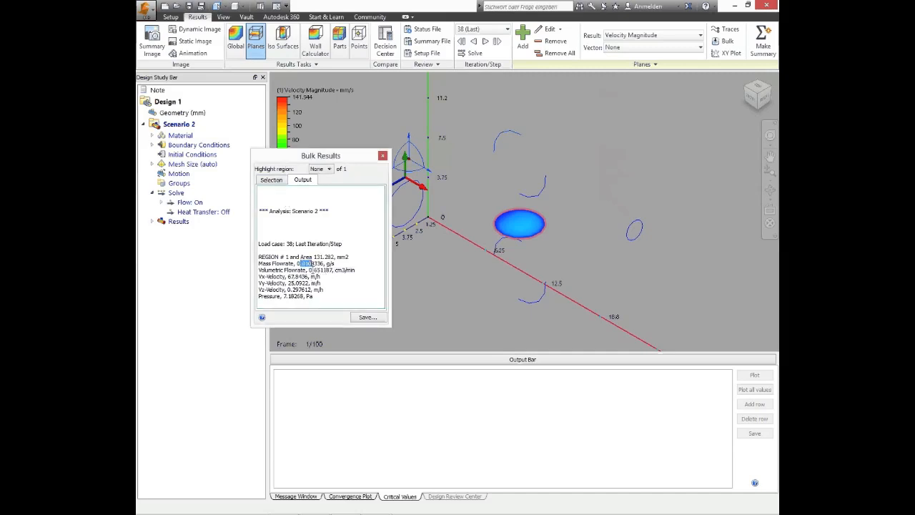
pyautogui.click(275, 181)
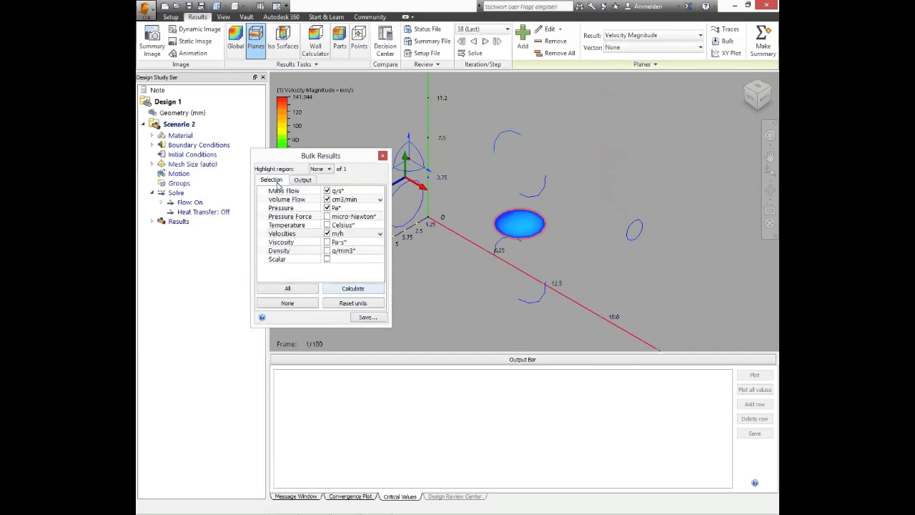
pyautogui.click(339, 288)
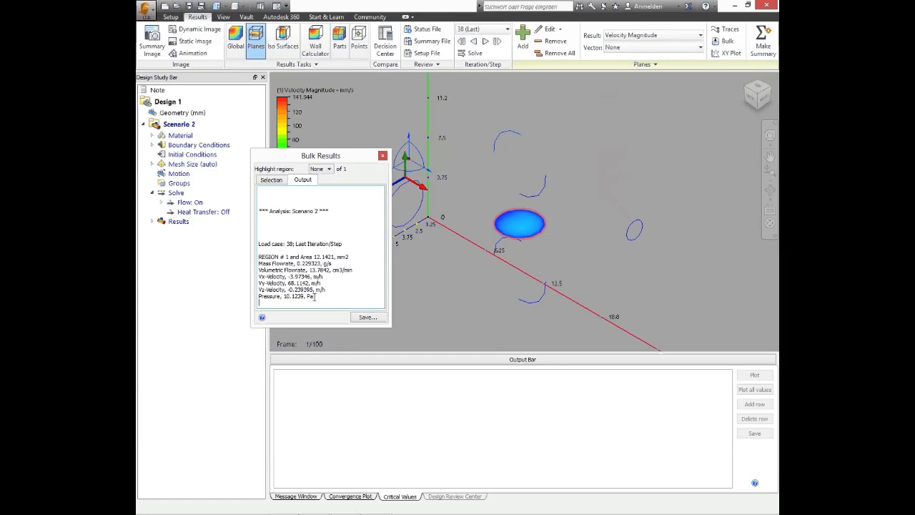
# Move the results plane along the Y axis to the outlet segment and realign it perpendicular to the X axis
pyautogui.click(517, 216)
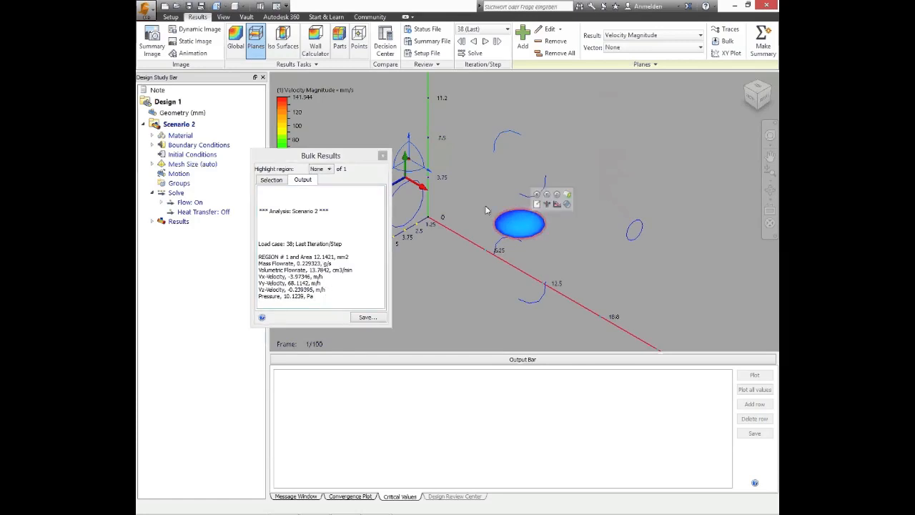
pyautogui.moveTo(410, 142); pyautogui.dragTo(423, 85)
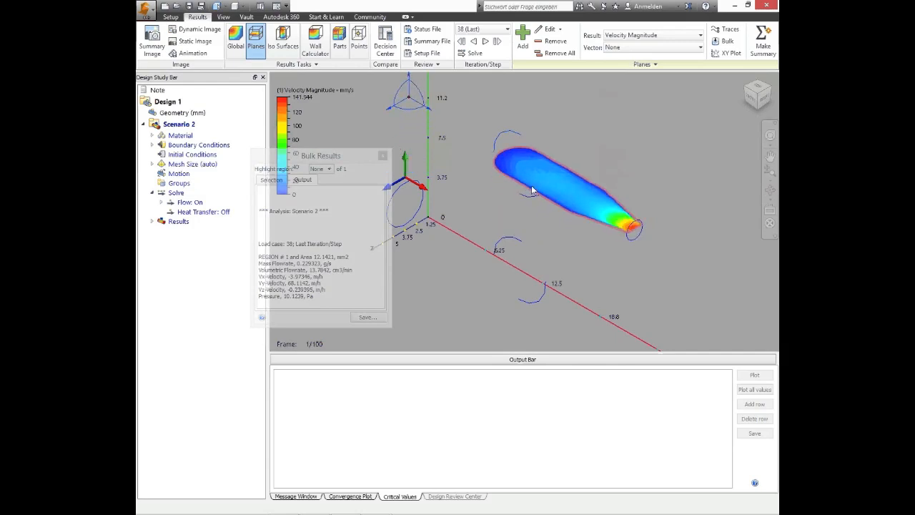
pyautogui.click(617, 165)
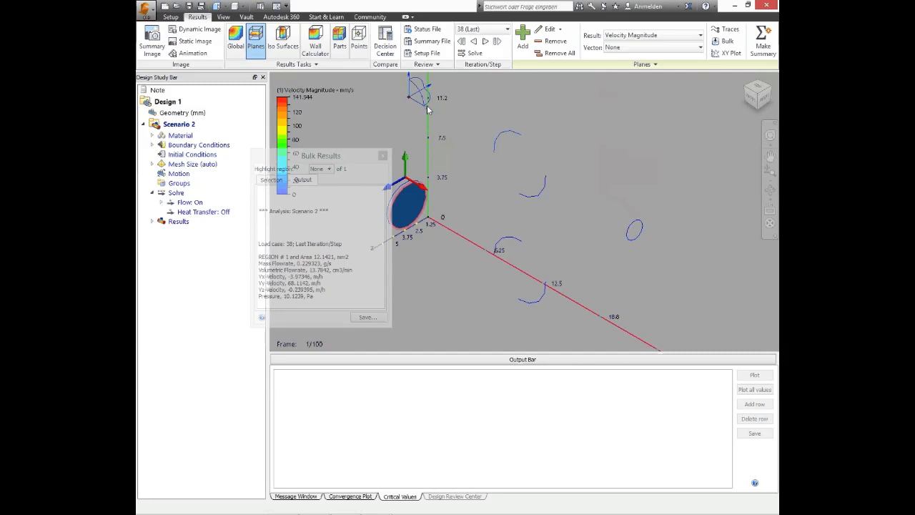
# Move the results plane along the X axis to the narrow pipe outlet and recalculate its bulk results with the same quantities
pyautogui.moveTo(427, 110); pyautogui.dragTo(663, 223)
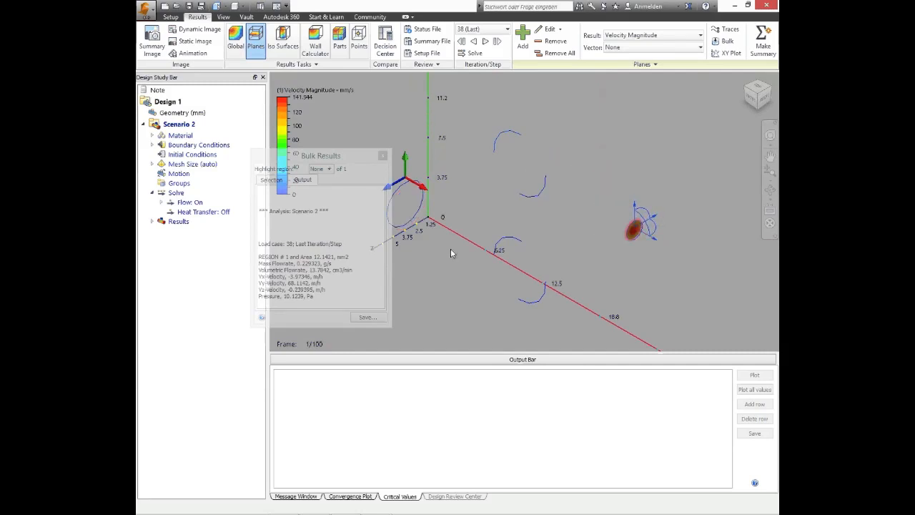
pyautogui.click(271, 179)
pyautogui.click(350, 289)
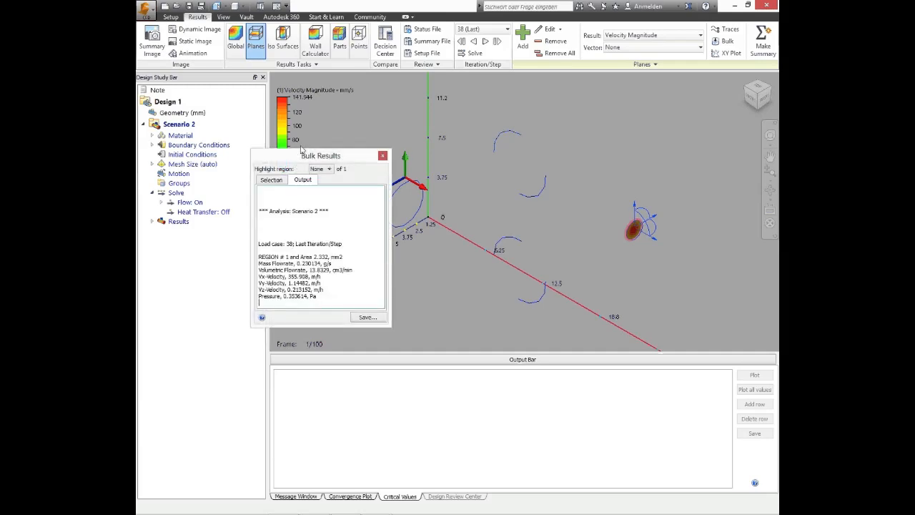
pyautogui.moveTo(289, 276)
pyautogui.mouseDown()
pyautogui.moveTo(325, 276)
pyautogui.moveTo(285, 269)
pyautogui.mouseUp()
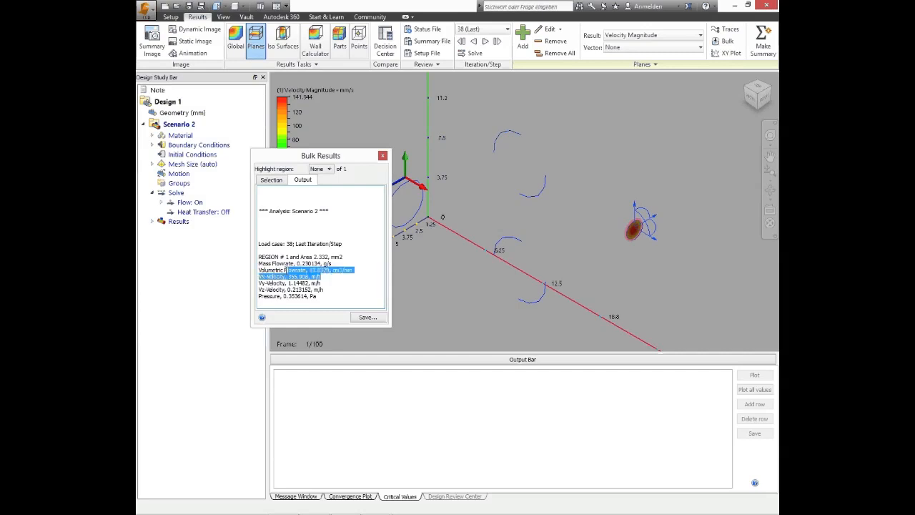
pyautogui.click(311, 266)
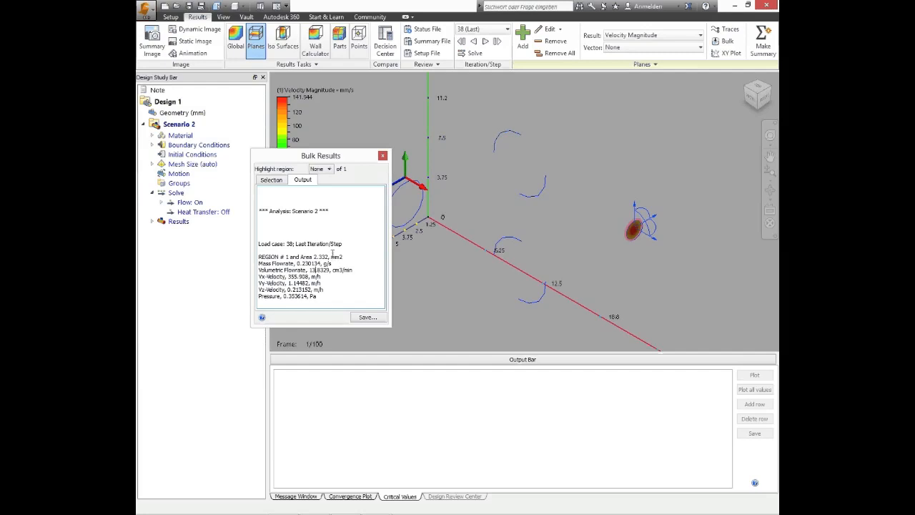
pyautogui.moveTo(309, 269); pyautogui.dragTo(319, 270)
# Clear all selected quantities in the bulk results settings and reset their units
pyautogui.click(276, 180)
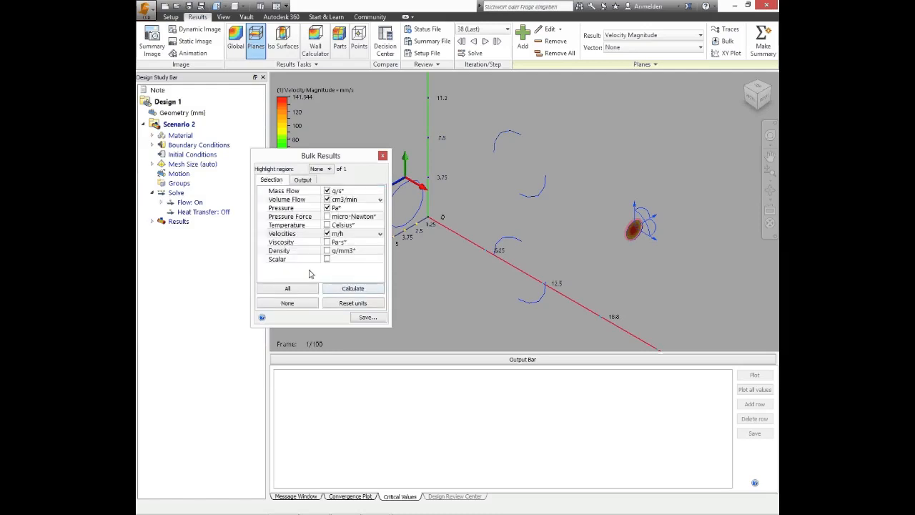
pyautogui.click(287, 303)
pyautogui.click(345, 307)
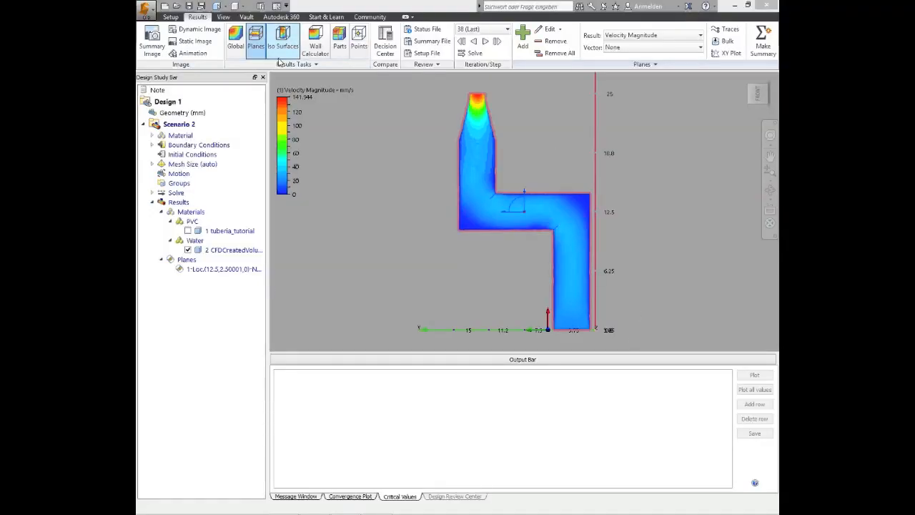
# Remove all results planes and add an iso surface of Velocity Magnitude
pyautogui.click(562, 54)
pyautogui.click(275, 46)
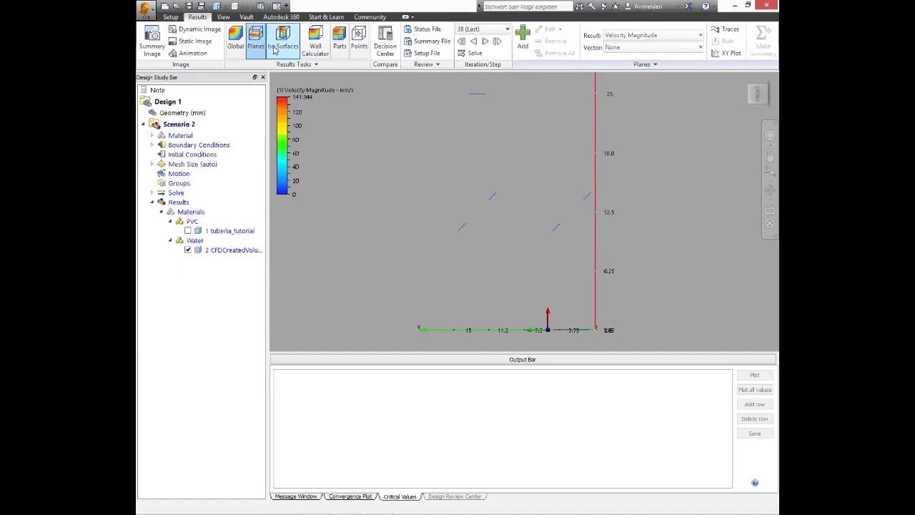
pyautogui.click(566, 44)
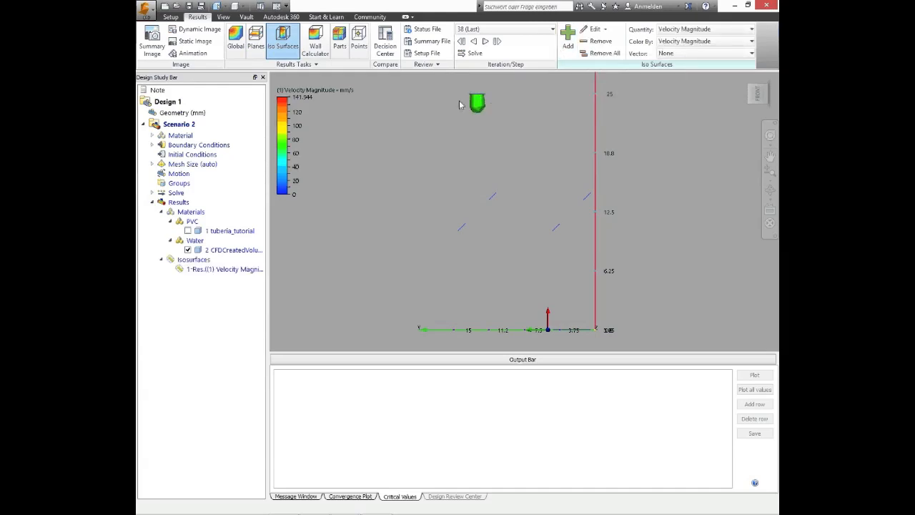
# Open the iso surface for editing, raise its velocity value to 132 and lower it to 24.13
pyautogui.moveTo(758, 93); pyautogui.dragTo(757, 116)
pyautogui.scroll(7, 469, 148)
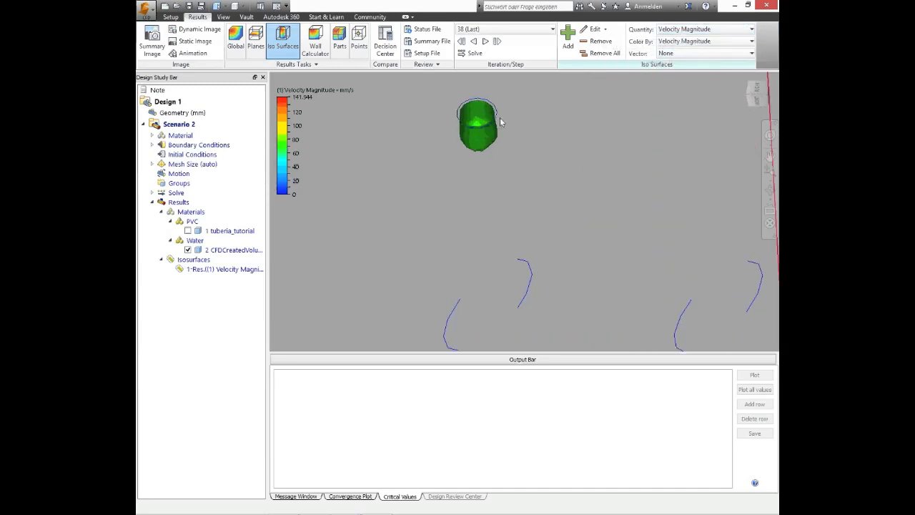
pyautogui.moveTo(760, 98)
pyautogui.mouseDown()
pyautogui.moveTo(761, 122)
pyautogui.moveTo(768, 81)
pyautogui.moveTo(762, 100)
pyautogui.moveTo(759, 90)
pyautogui.mouseUp()
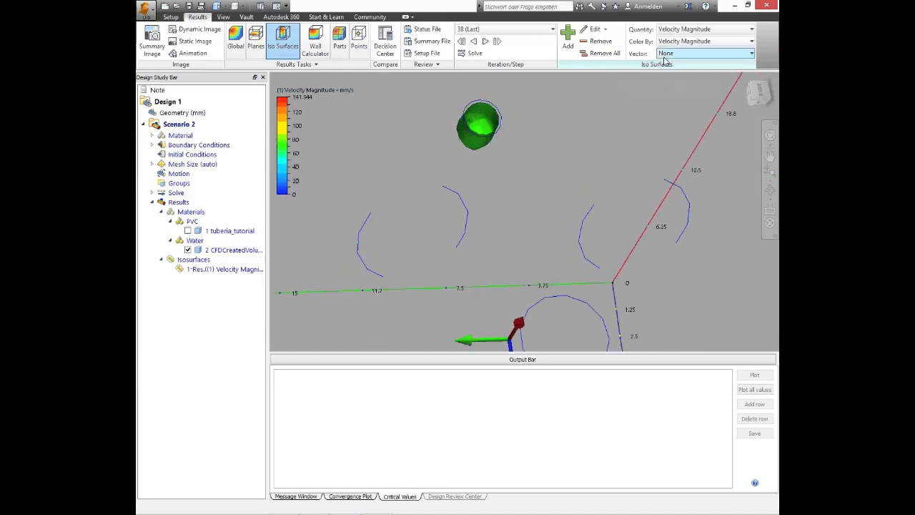
pyautogui.click(594, 30)
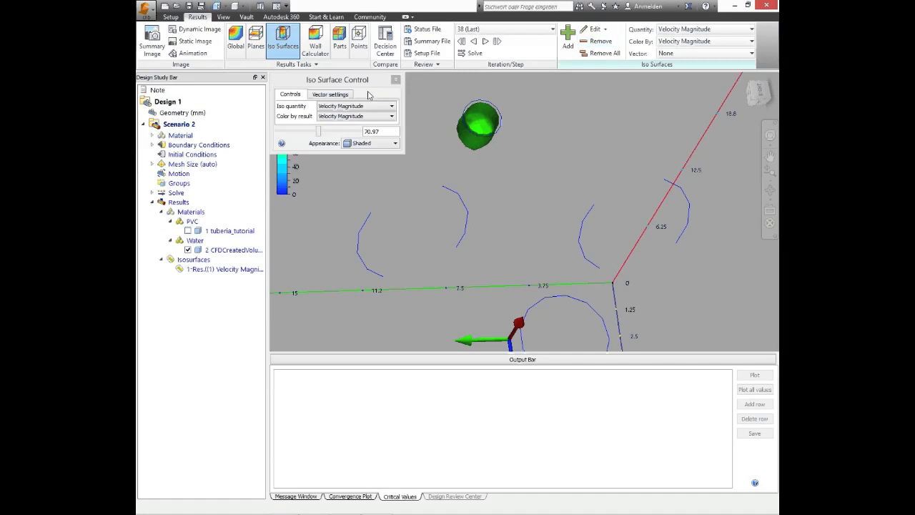
pyautogui.moveTo(331, 85); pyautogui.dragTo(348, 234)
pyautogui.doubleClick(399, 282)
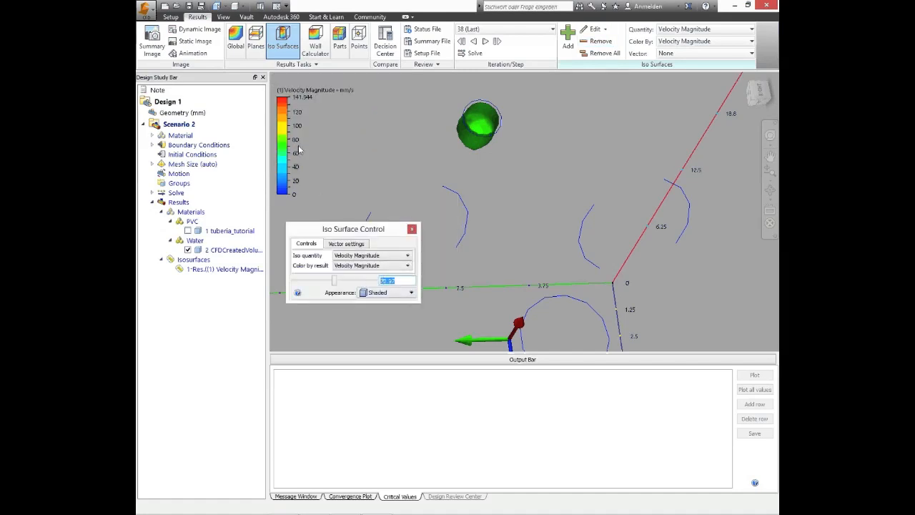
pyautogui.moveTo(334, 281); pyautogui.dragTo(371, 287)
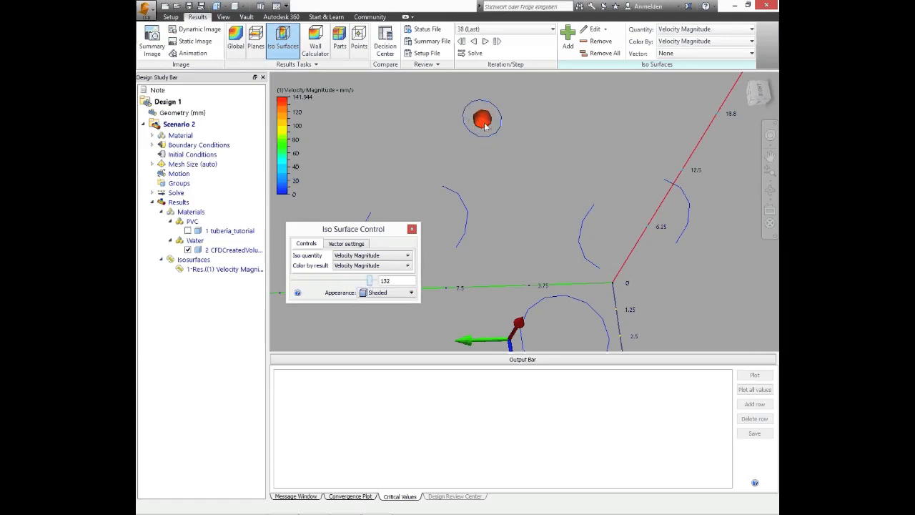
pyautogui.moveTo(369, 283); pyautogui.dragTo(308, 282)
# Preview the iso surface as Outline, Wireframe and Shaded mesh, and return its appearance to Shaded
pyautogui.click(377, 293)
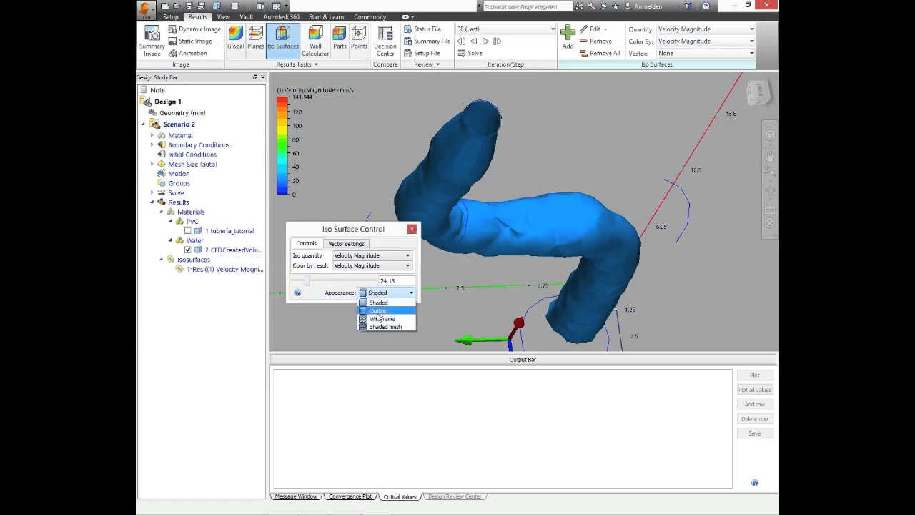
pyautogui.click(378, 311)
pyautogui.click(383, 292)
pyautogui.click(380, 319)
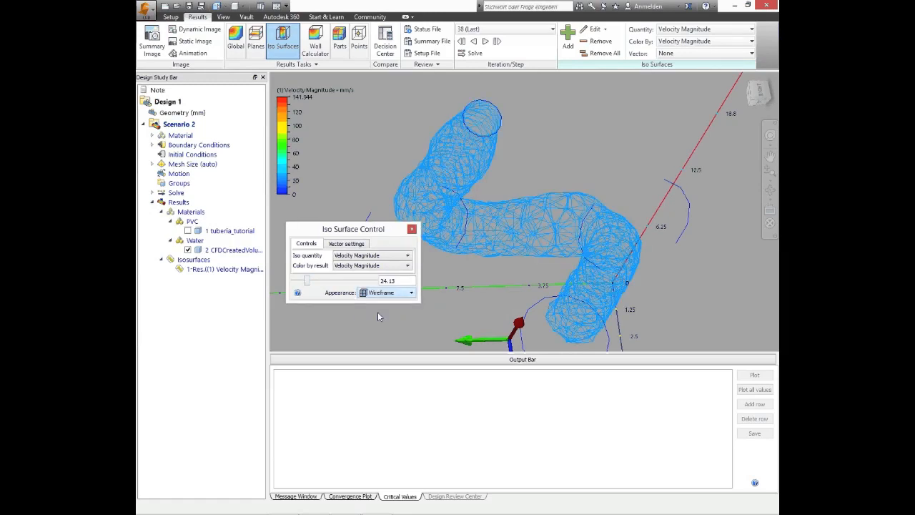
pyautogui.click(382, 293)
pyautogui.click(378, 327)
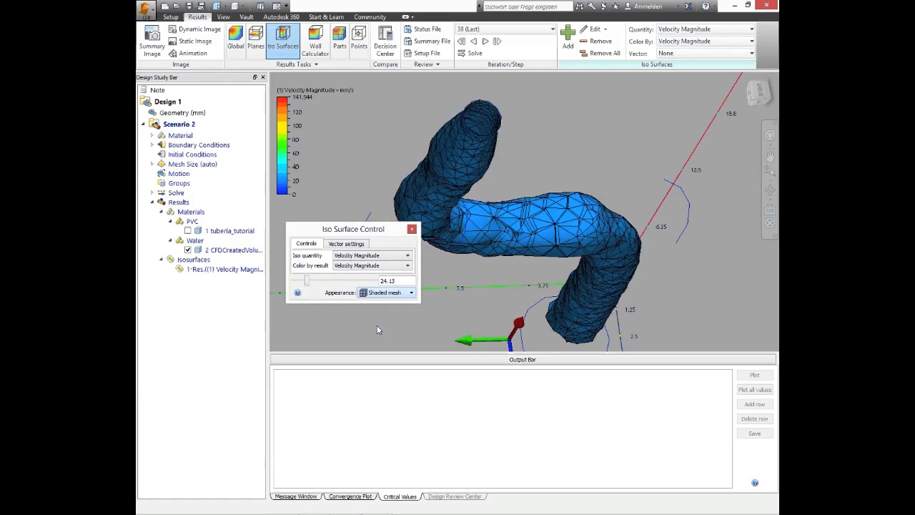
pyautogui.click(398, 293)
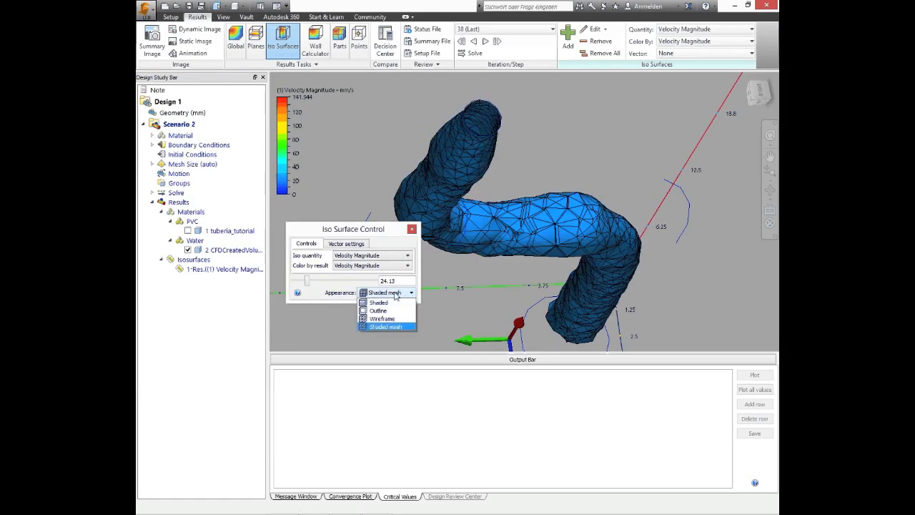
pyautogui.click(388, 302)
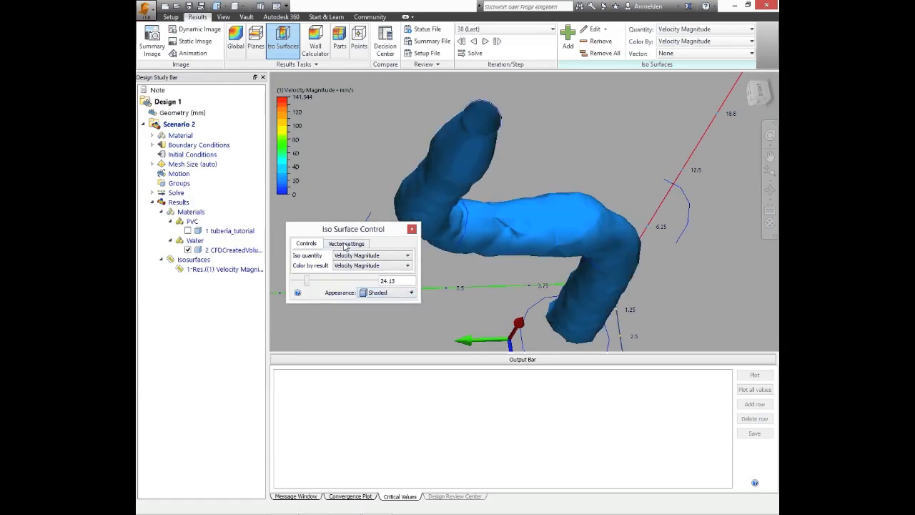
# Try Vx-Velocity and Static Pressure as the iso quantity, with the pressure value at 7.5
pyautogui.click(364, 255)
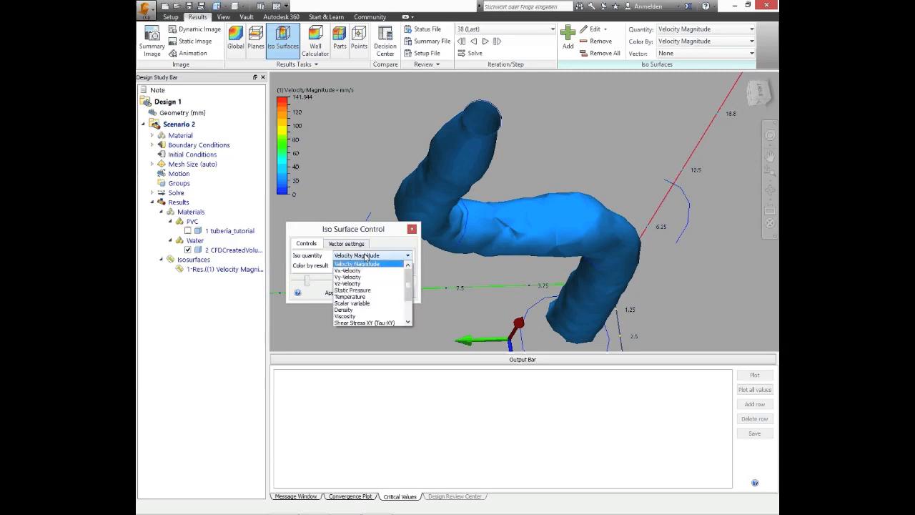
pyautogui.click(368, 271)
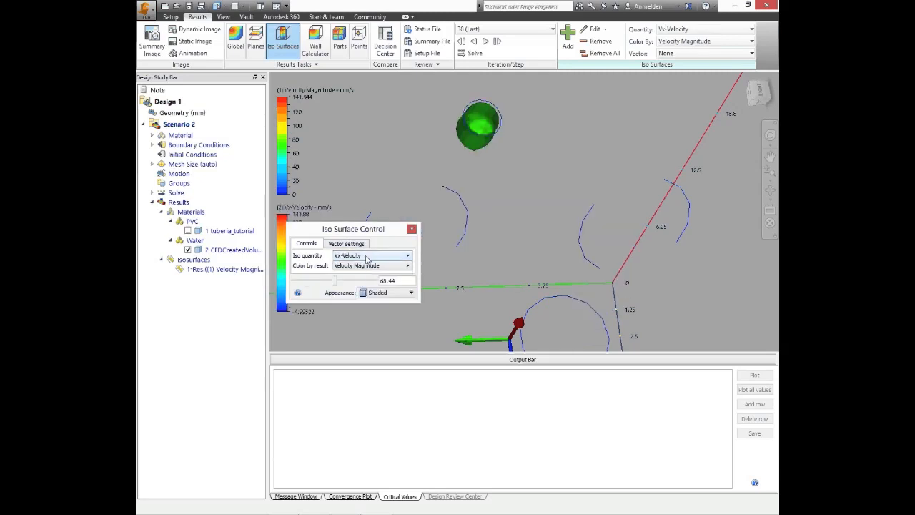
pyautogui.click(366, 257)
pyautogui.click(347, 235)
pyautogui.click(379, 255)
pyautogui.click(368, 290)
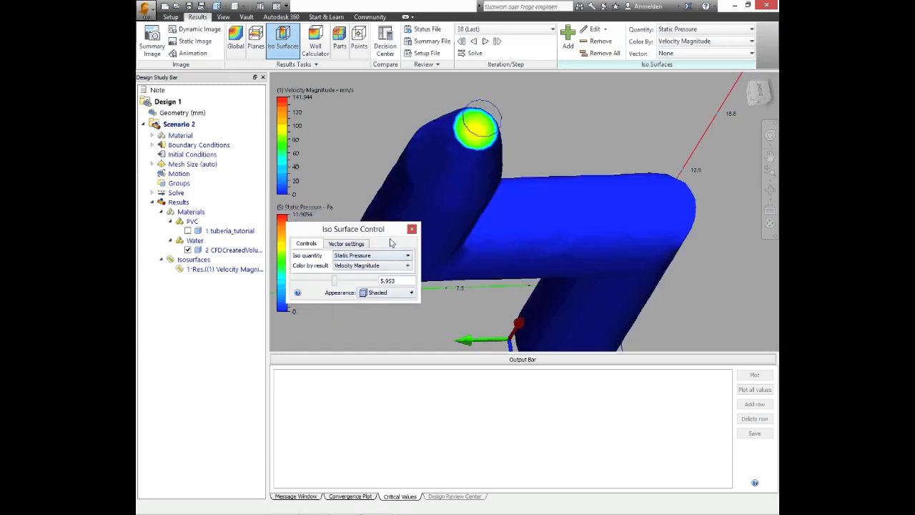
pyautogui.moveTo(336, 282)
pyautogui.mouseDown()
pyautogui.moveTo(349, 284)
pyautogui.moveTo(302, 284)
pyautogui.moveTo(345, 283)
pyautogui.mouseUp()
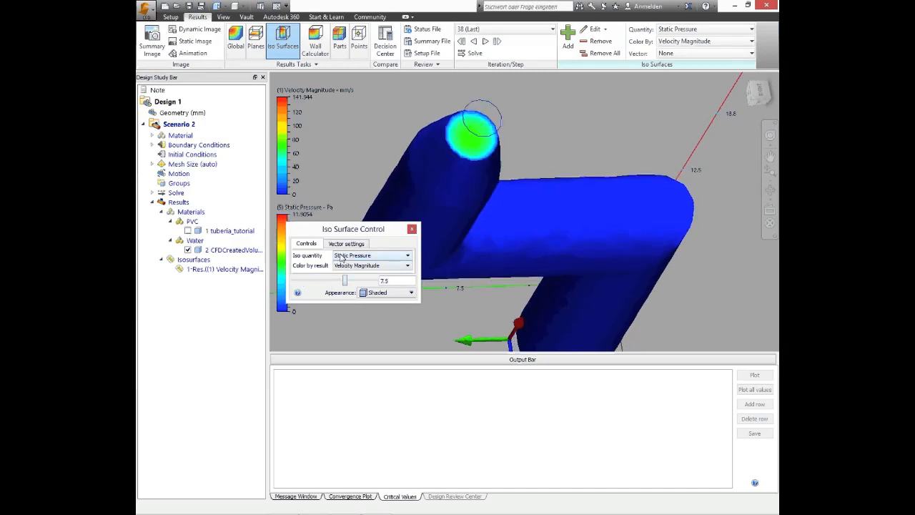
# Return the iso quantity to Velocity Magnitude
pyautogui.moveTo(349, 232); pyautogui.dragTo(379, 253)
pyautogui.click(390, 278)
pyautogui.click(386, 315)
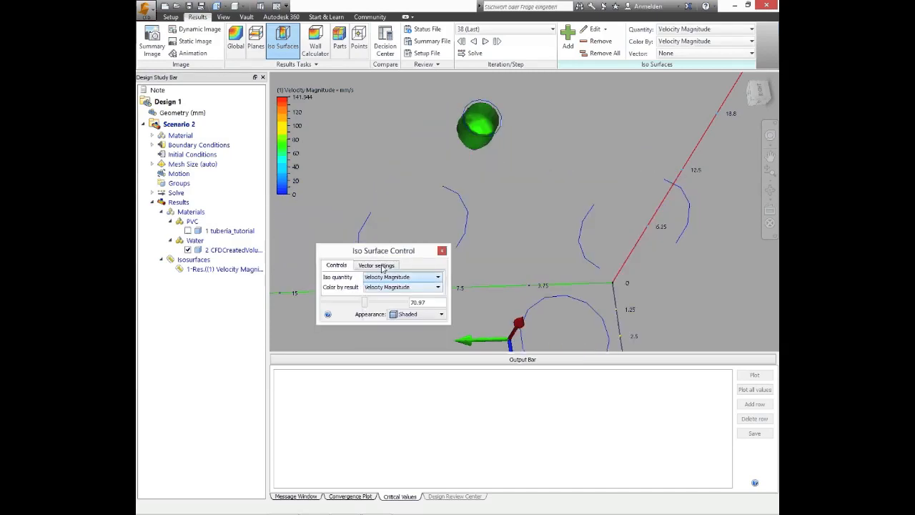
# Show Velocity Vector arrows on the iso surface, lengthen them and lower the iso value to 14.19
pyautogui.click(377, 266)
pyautogui.moveTo(375, 252); pyautogui.dragTo(295, 244)
pyautogui.click(289, 269)
pyautogui.click(301, 286)
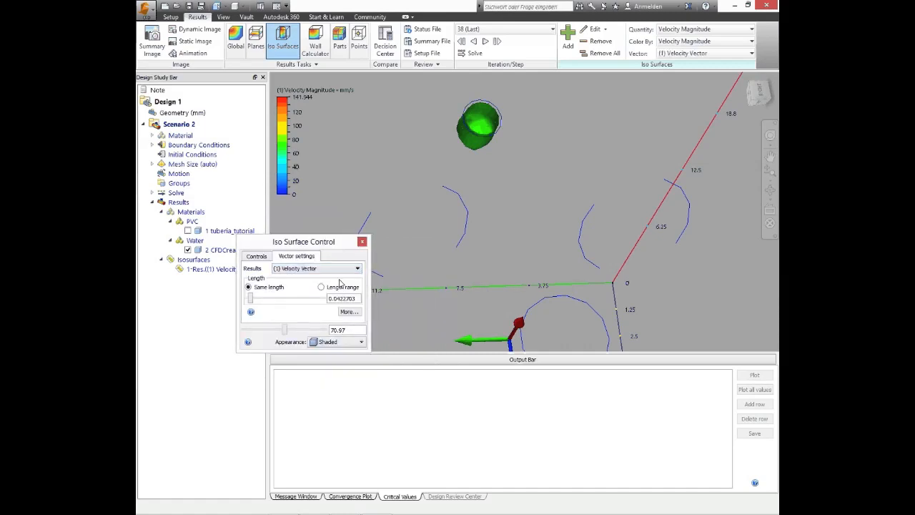
pyautogui.moveTo(251, 298); pyautogui.dragTo(251, 328)
# Set the iso surface's appearance to Outline
pyautogui.click(256, 256)
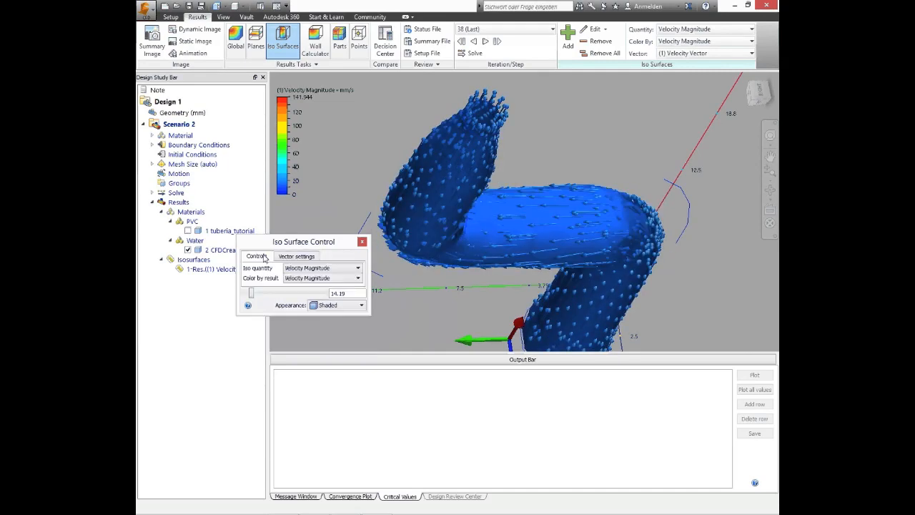
pyautogui.click(350, 306)
pyautogui.click(345, 322)
# Examine the velocity vectors along the pipe, and raise the iso value to 78.07 to isolate those at the outlet
pyautogui.click(749, 110)
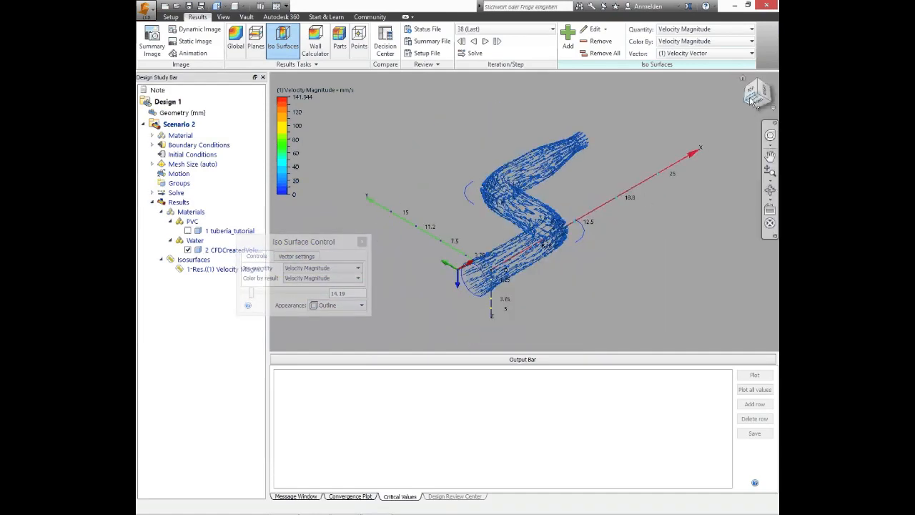
pyautogui.click(752, 100)
pyautogui.scroll(5, 502, 230)
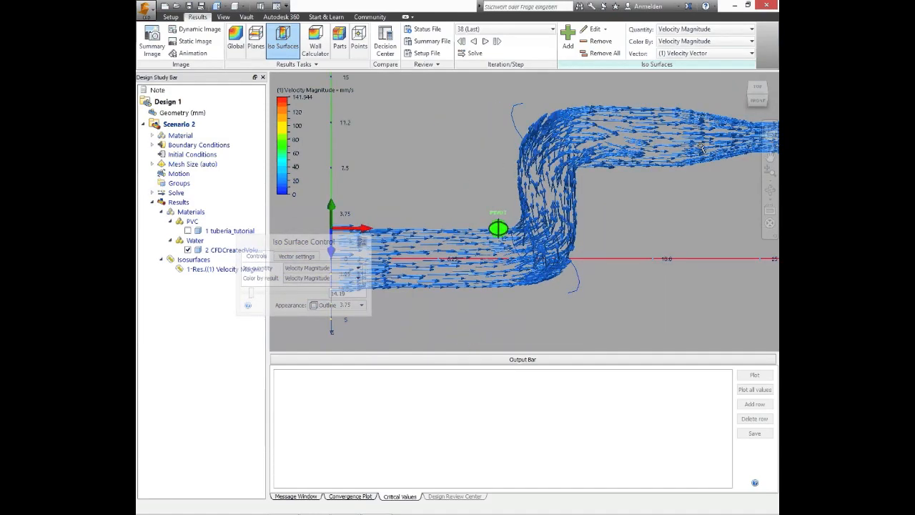
pyautogui.click(758, 95)
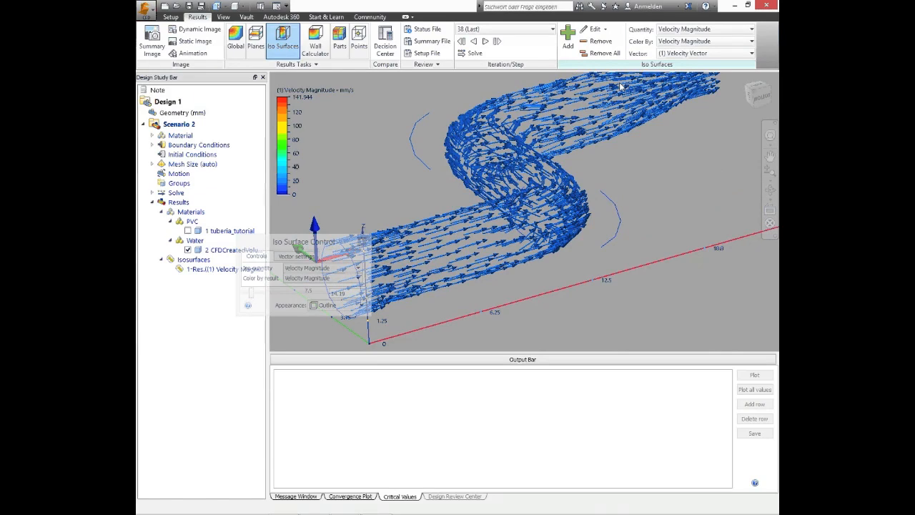
pyautogui.click(742, 78)
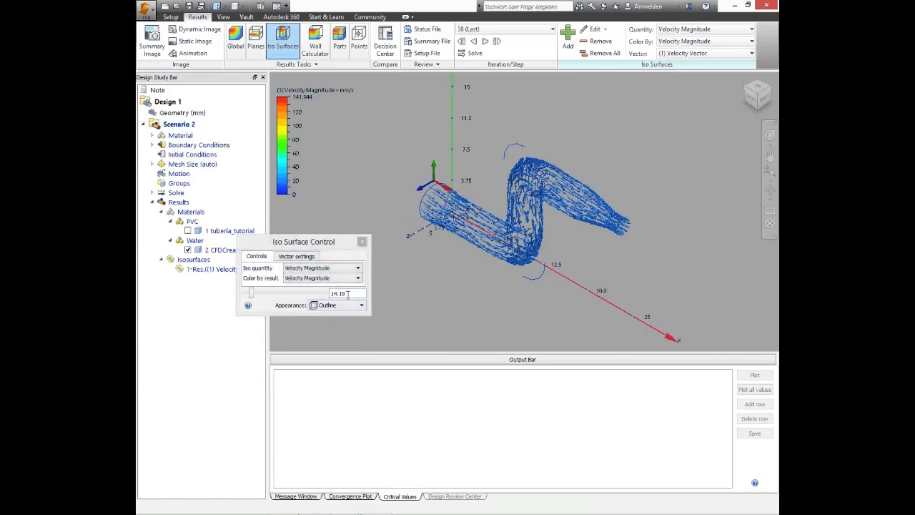
pyautogui.moveTo(251, 294); pyautogui.dragTo(290, 301)
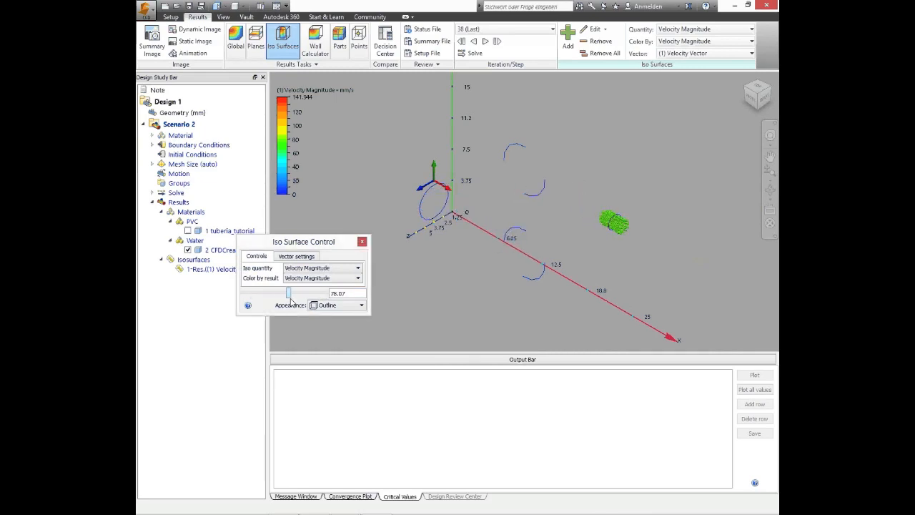
pyautogui.scroll(6, 650, 215)
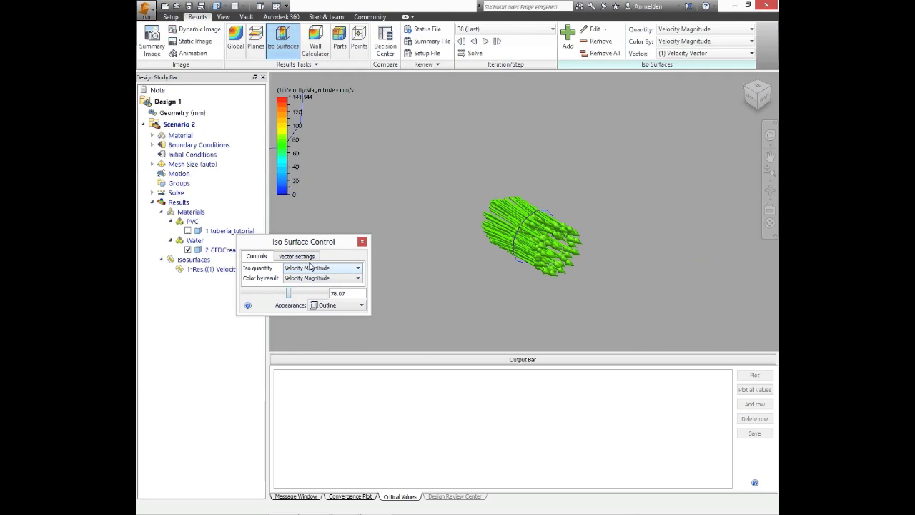
# Shorten the vectors to a same length of 0.159159, and try a length range with a maximum of 0.33033
pyautogui.click(296, 256)
pyautogui.moveTo(269, 300)
pyautogui.mouseDown()
pyautogui.moveTo(291, 301)
pyautogui.moveTo(260, 301)
pyautogui.mouseUp()
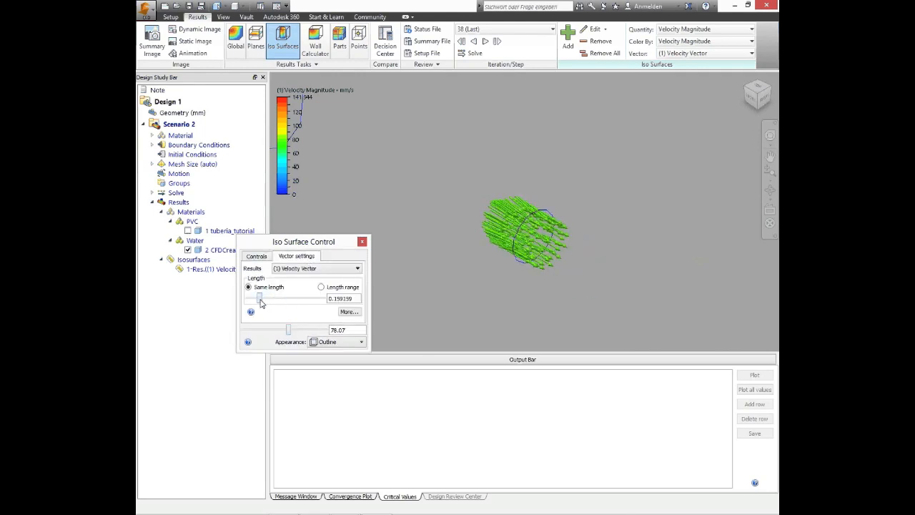
pyautogui.click(323, 288)
pyautogui.moveTo(281, 299); pyautogui.dragTo(292, 314)
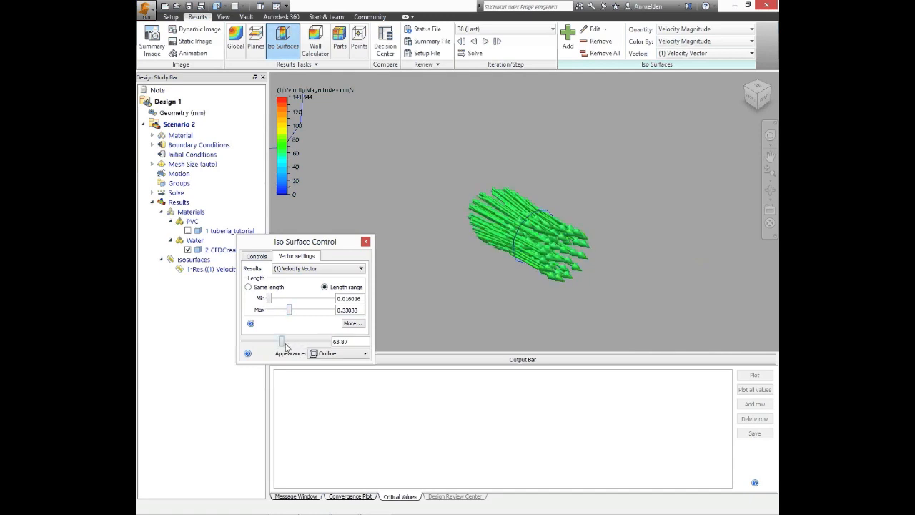
# Switch the iso surface's vector result to Shear Stress (Tau) and on to XZ Proj. Velocity Vector
pyautogui.click(295, 271)
pyautogui.click(313, 315)
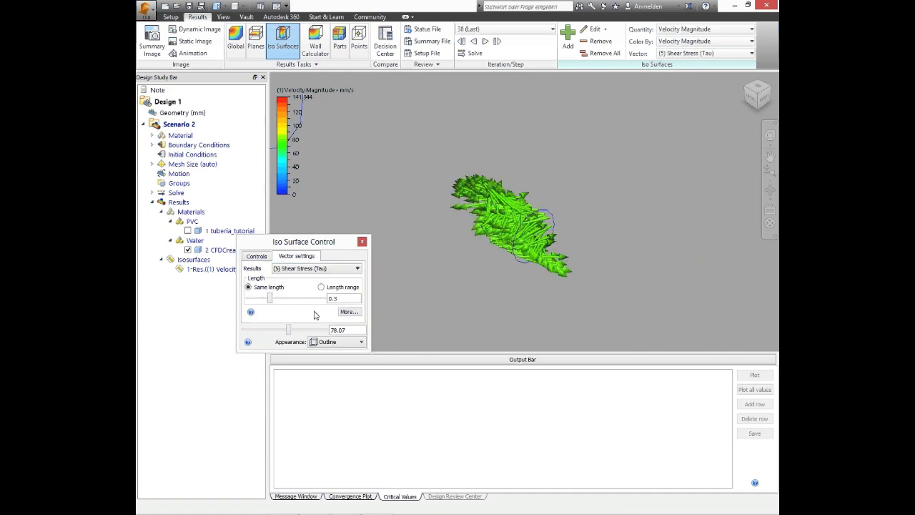
pyautogui.click(320, 269)
pyautogui.click(319, 289)
pyautogui.click(323, 269)
pyautogui.click(320, 295)
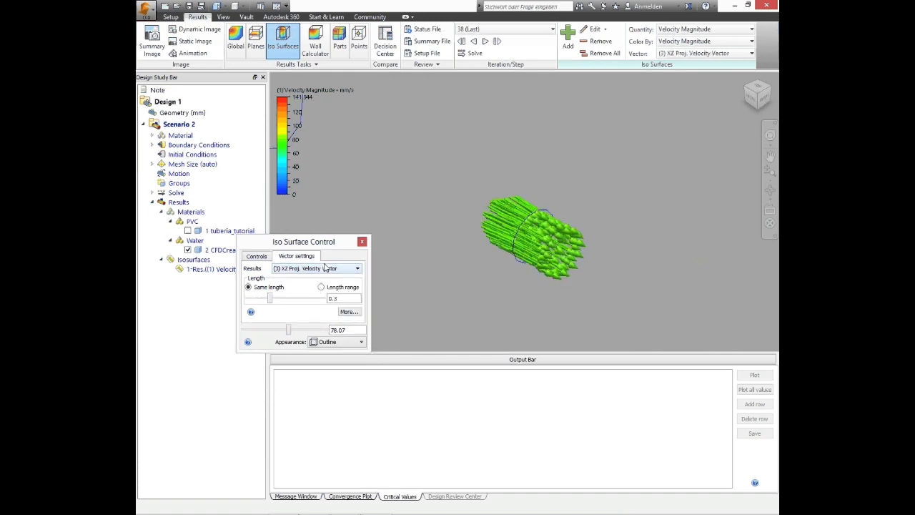
# Set the iso surface's vector result to Shear Stress (Tau) and lower the iso value to 24.13
pyautogui.click(321, 269)
pyautogui.click(308, 316)
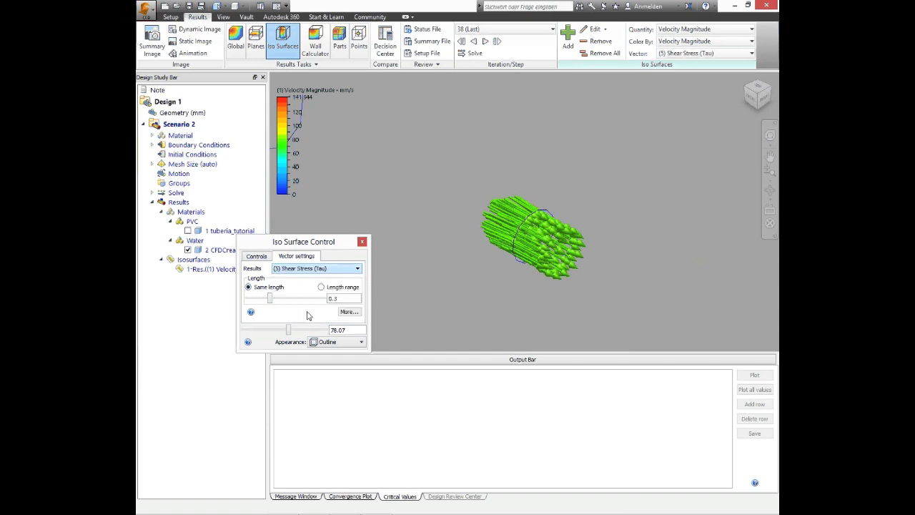
pyautogui.moveTo(289, 331); pyautogui.dragTo(259, 324)
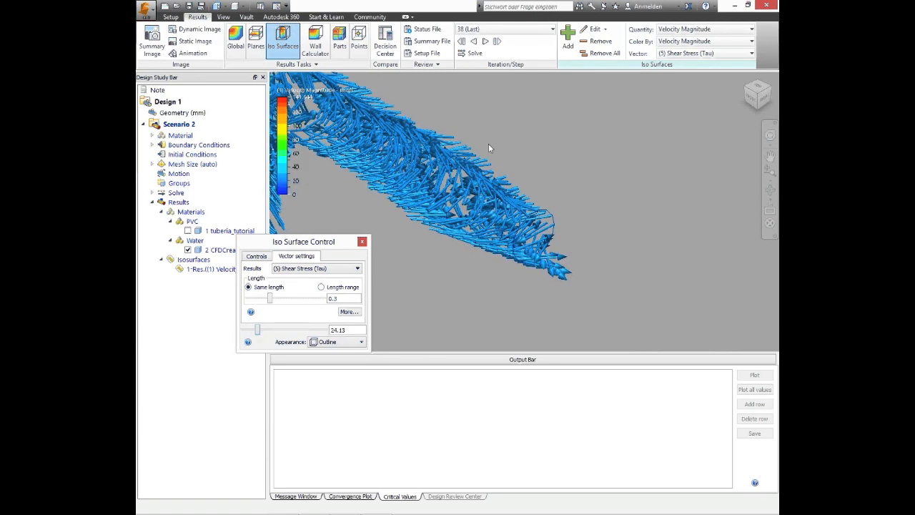
pyautogui.click(362, 242)
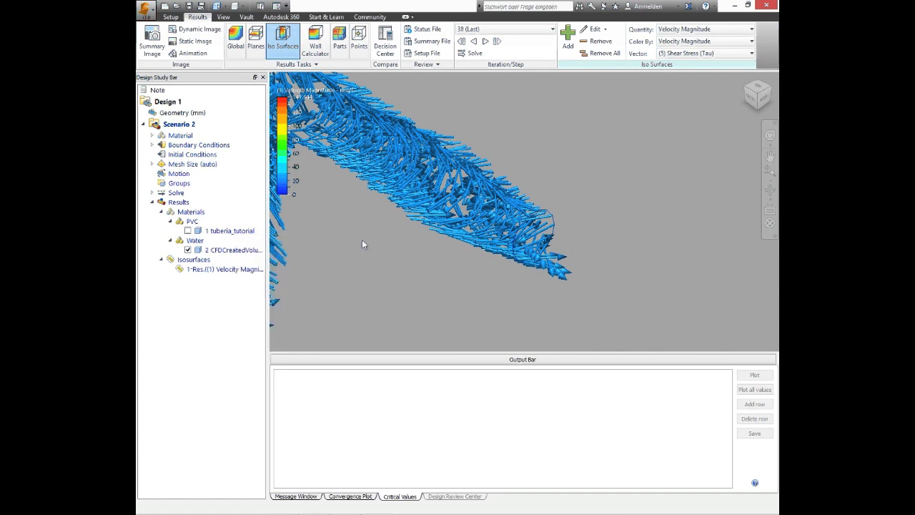
# Examine the shear stress vectors along the whole pipe and remove the iso surface
pyautogui.click(758, 94)
pyautogui.scroll(5, 565, 170)
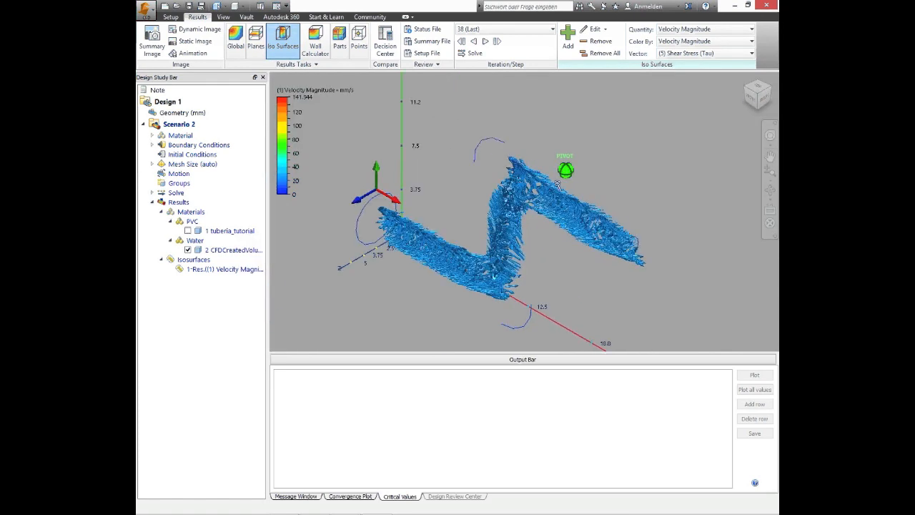
pyautogui.click(597, 44)
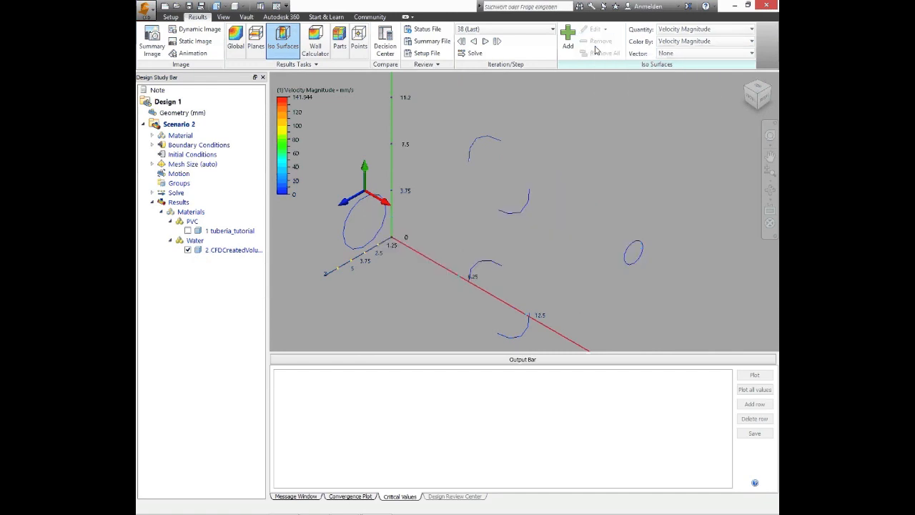
# Start the Wall Calculator and select the small circular outlet surface of the water volume
pyautogui.click(323, 48)
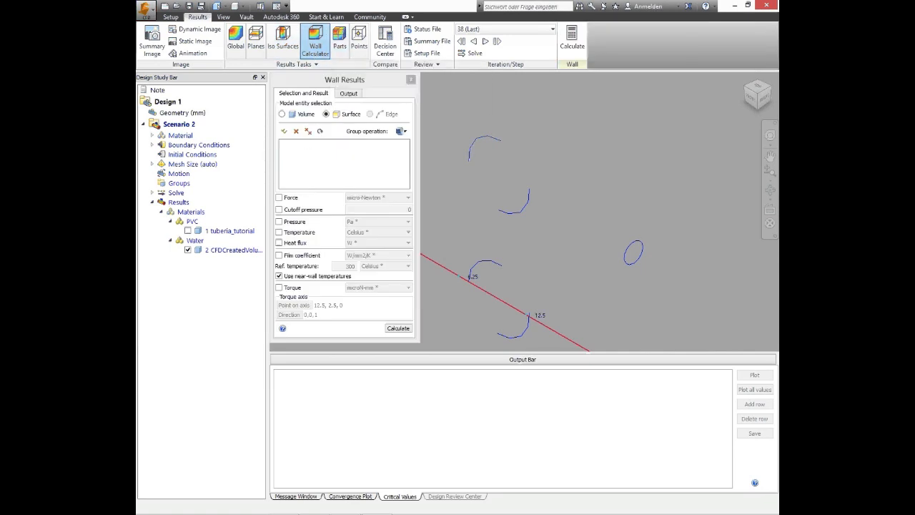
pyautogui.moveTo(322, 98); pyautogui.dragTo(269, 145)
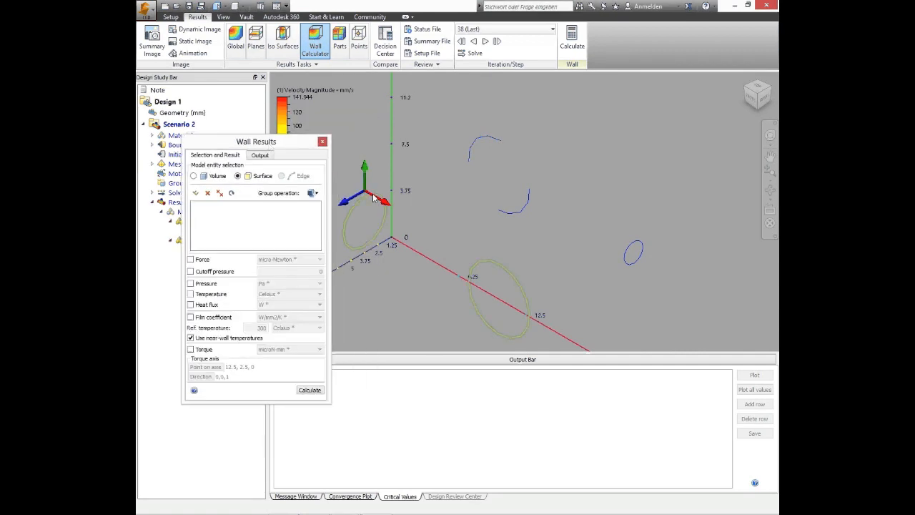
pyautogui.moveTo(258, 145)
pyautogui.mouseDown()
pyautogui.moveTo(269, 146)
pyautogui.moveTo(233, 191)
pyautogui.moveTo(249, 157)
pyautogui.mouseUp()
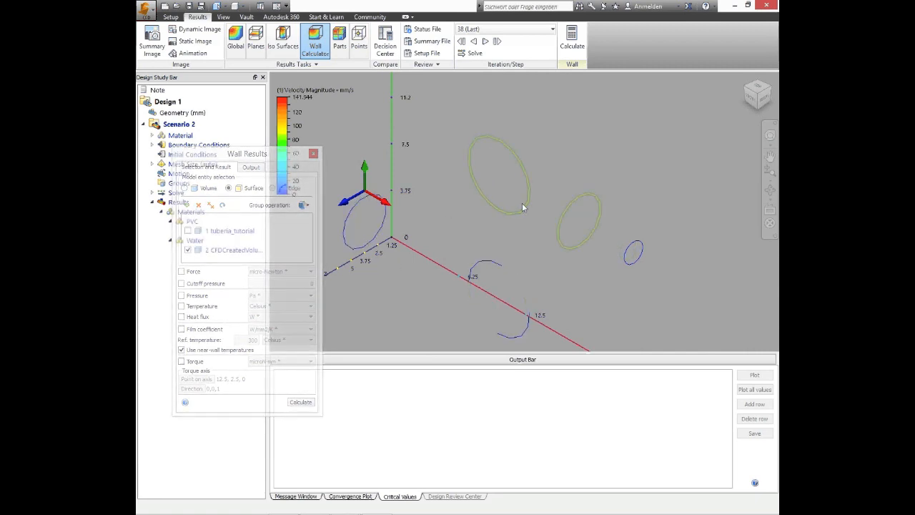
pyautogui.click(629, 259)
pyautogui.moveTo(267, 158); pyautogui.dragTo(352, 179)
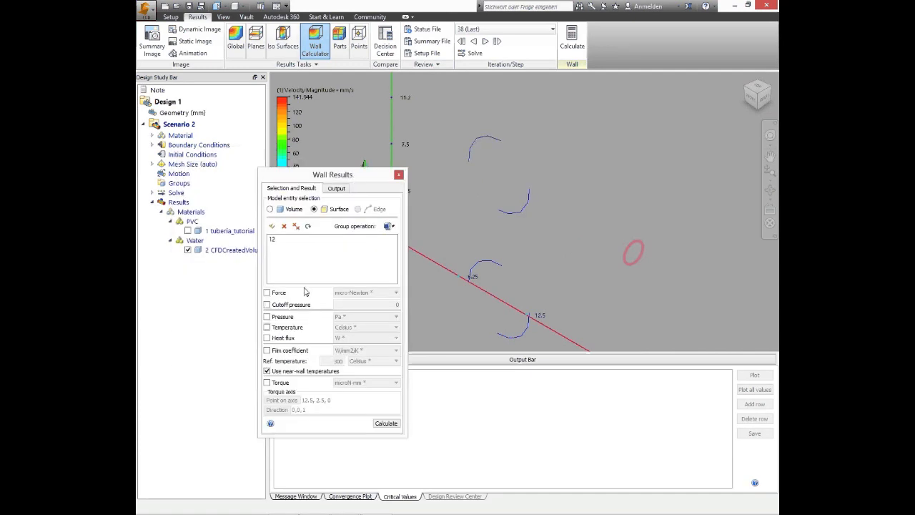
# Calculate the force in micro-Newton and the pressure in Pa on the outlet surface, without a cutoff pressure
pyautogui.click(283, 296)
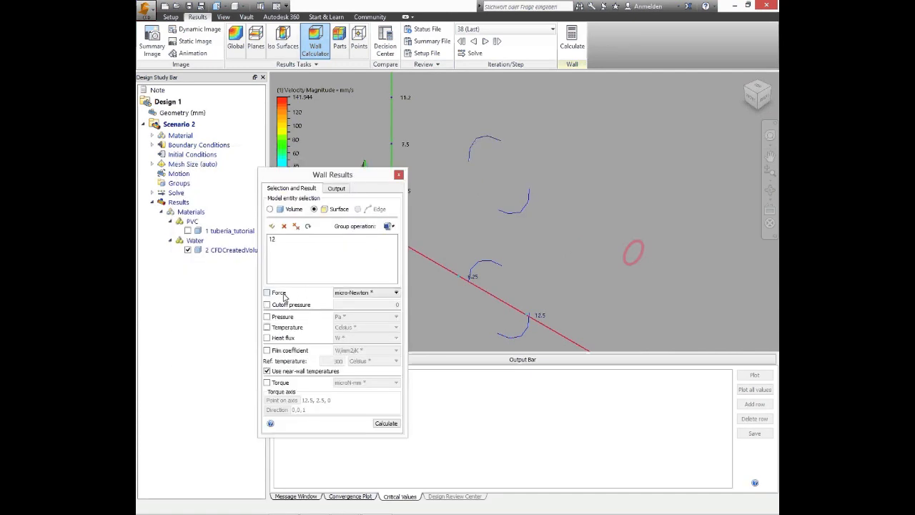
pyautogui.click(350, 294)
pyautogui.click(355, 290)
pyautogui.click(267, 372)
pyautogui.click(281, 373)
pyautogui.click(276, 239)
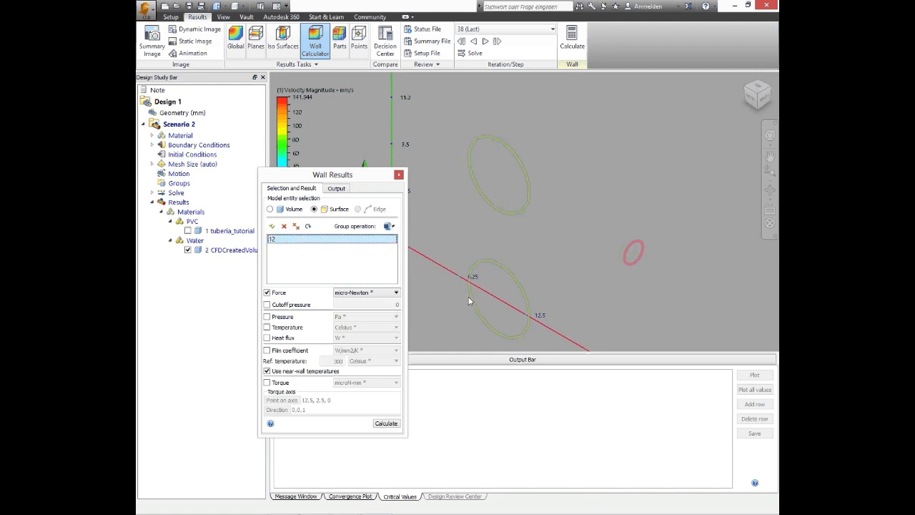
pyautogui.click(268, 316)
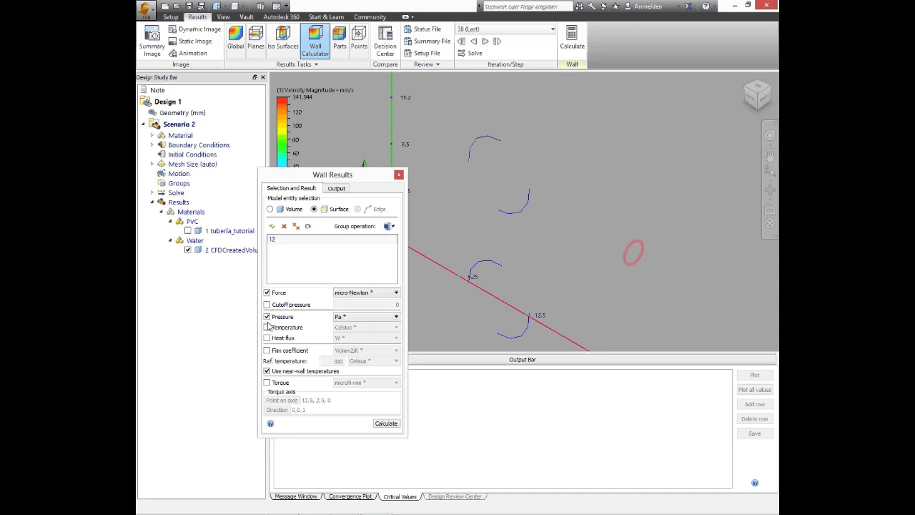
pyautogui.click(267, 305)
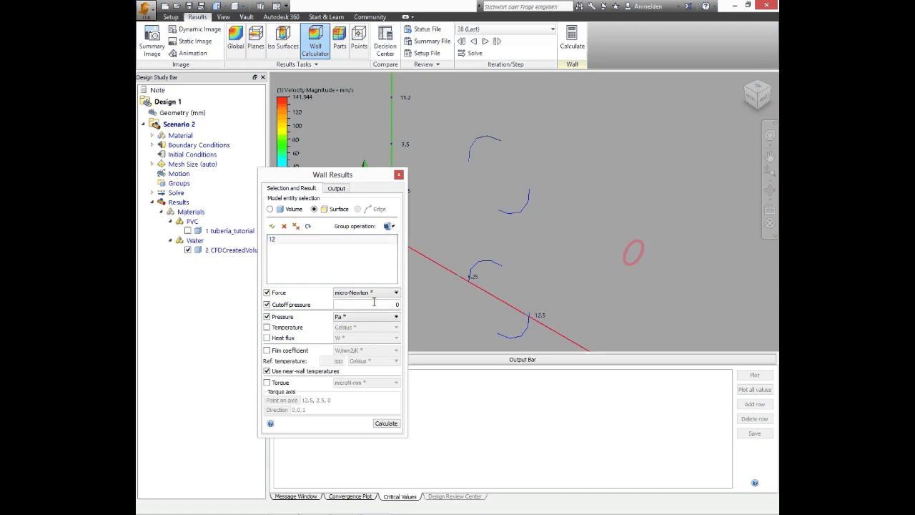
pyautogui.click(267, 305)
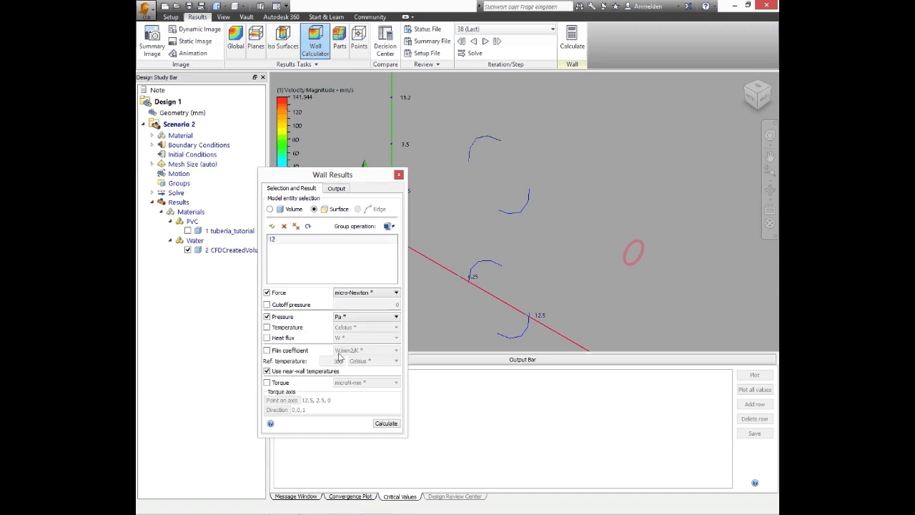
pyautogui.click(386, 423)
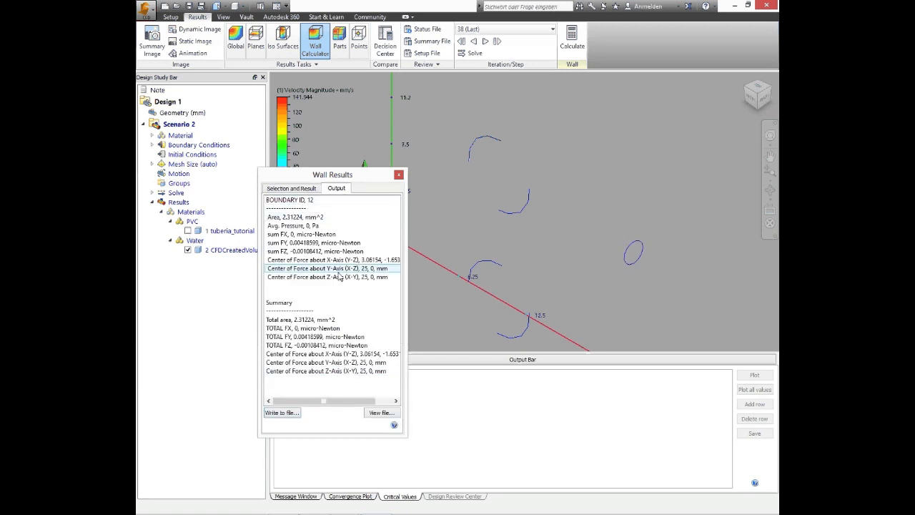
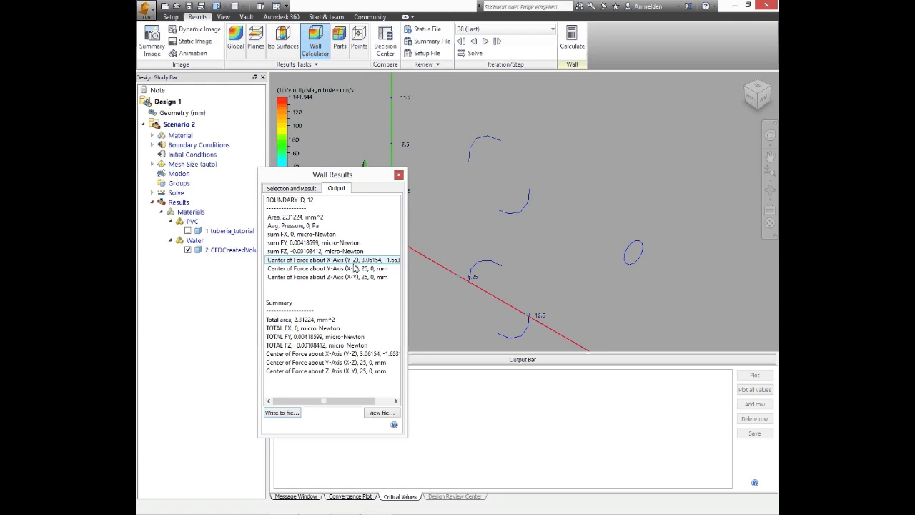
# Calculate force and pressure for all walls of the water volume using volume selection, and review the output down to the summary
pyautogui.click(311, 189)
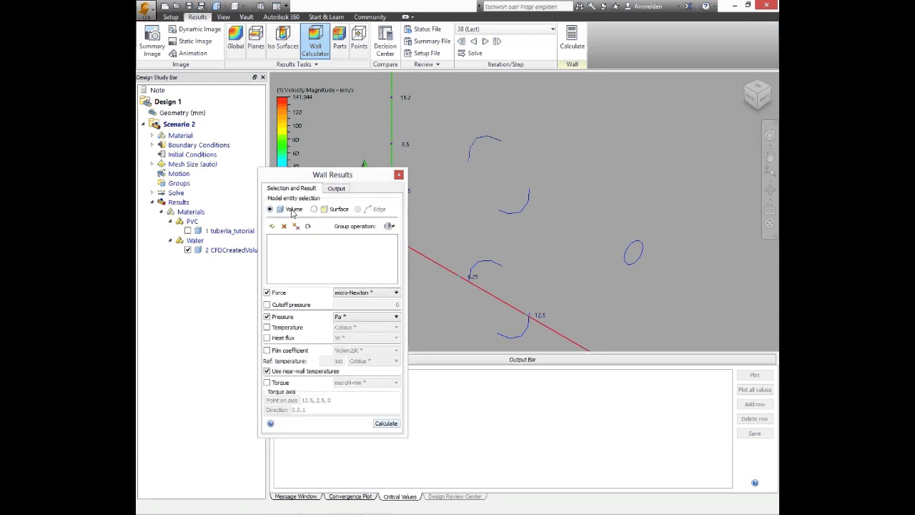
pyautogui.click(498, 216)
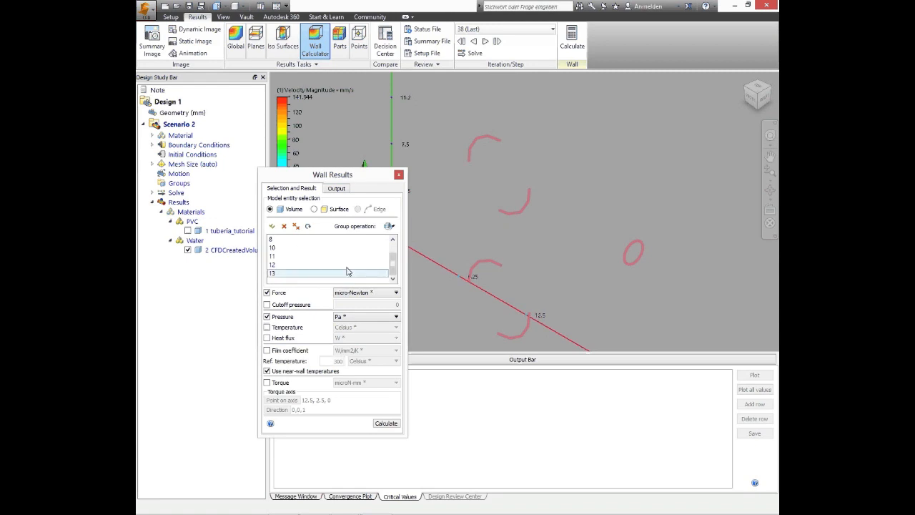
pyautogui.click(386, 424)
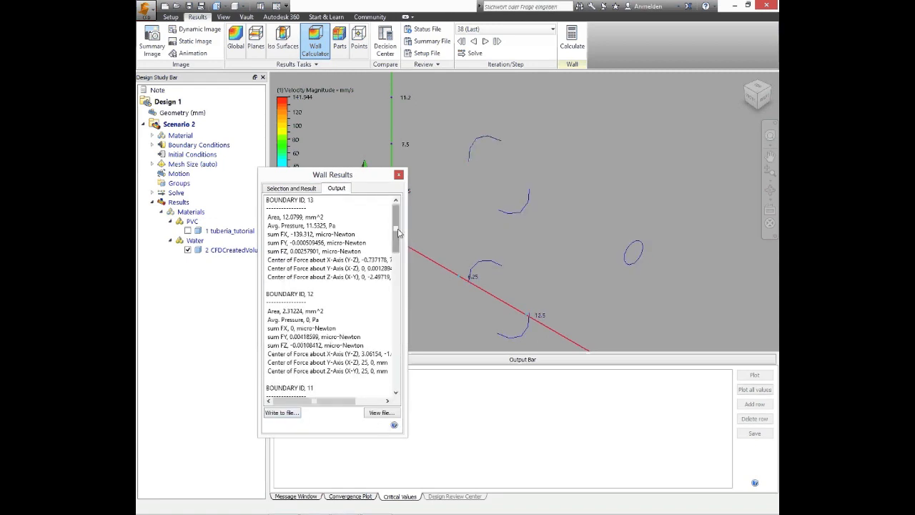
pyautogui.scroll(-3, 399, 241)
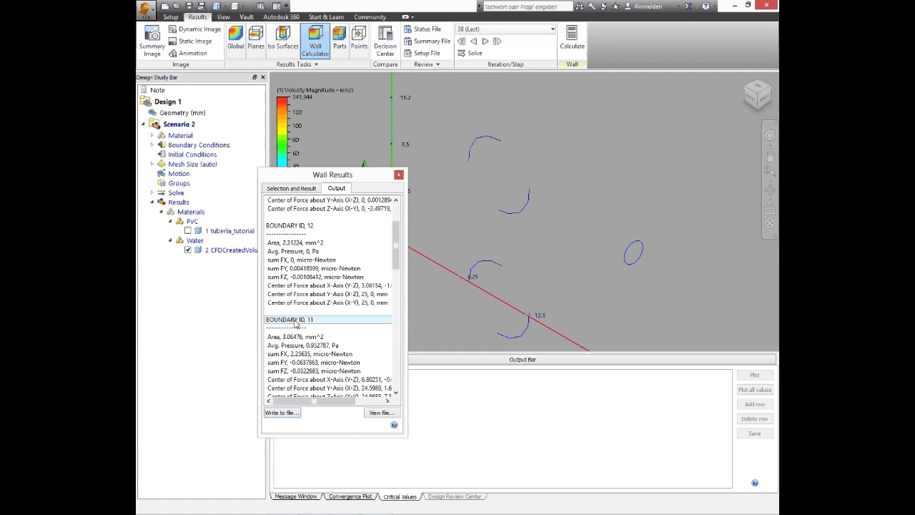
pyautogui.moveTo(396, 246); pyautogui.dragTo(383, 384)
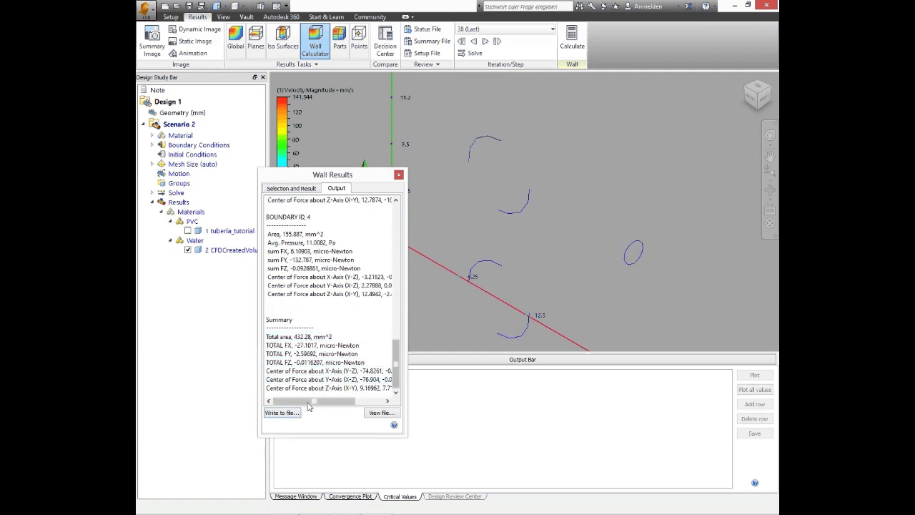
# Look at the options for writing wall results to a CSV file and opening a saved one, and close the Wall Calculator
pyautogui.click(281, 413)
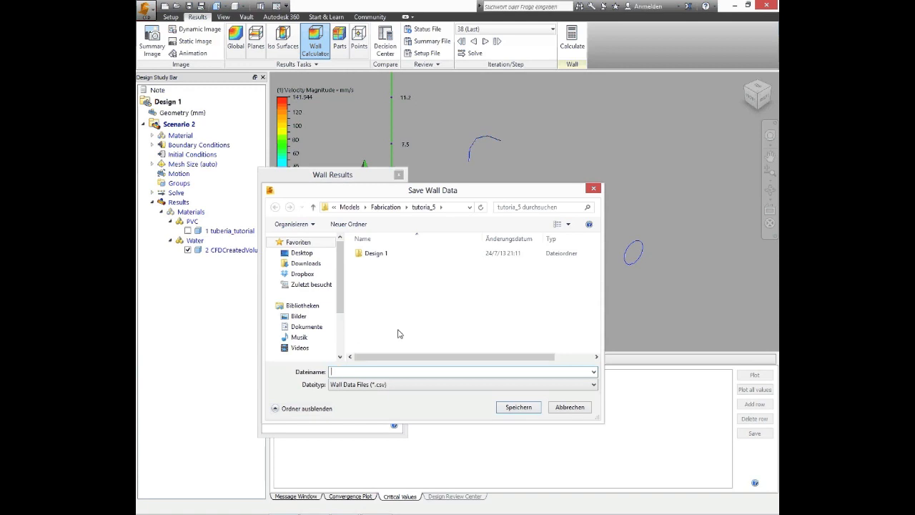
pyautogui.click(398, 386)
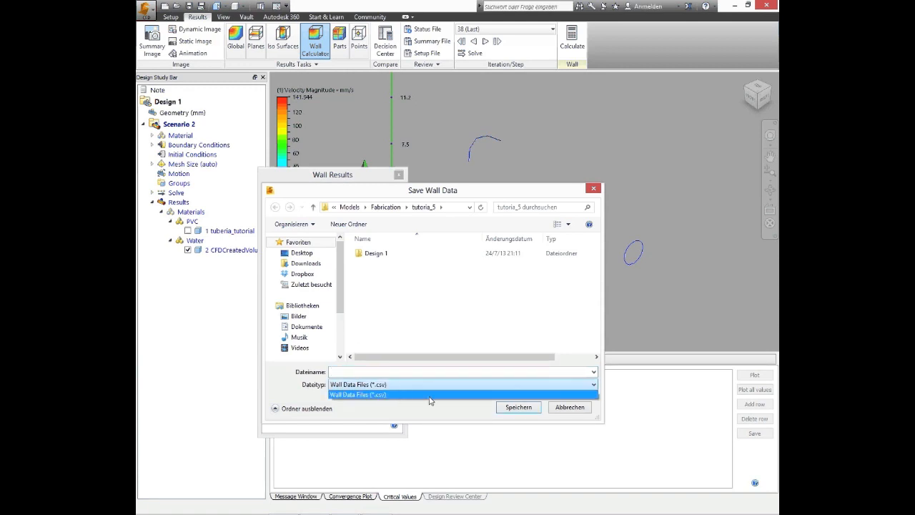
pyautogui.click(376, 385)
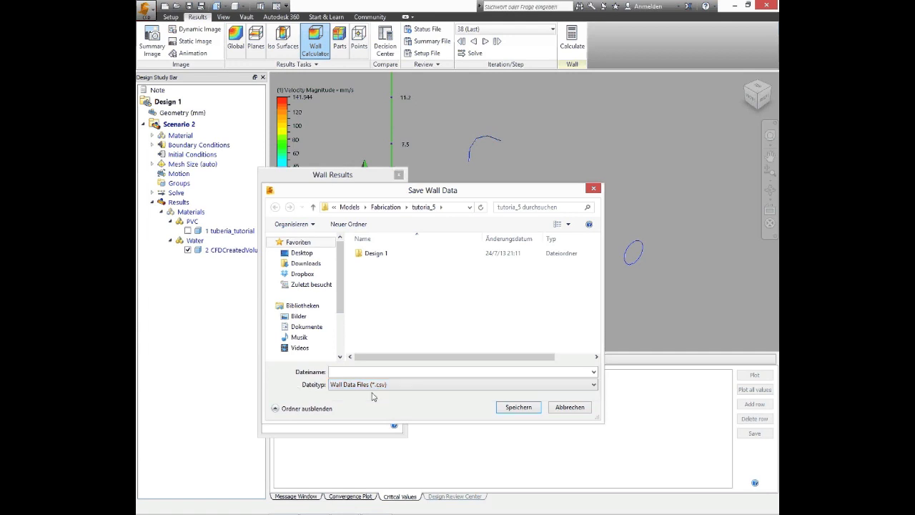
pyautogui.click(561, 410)
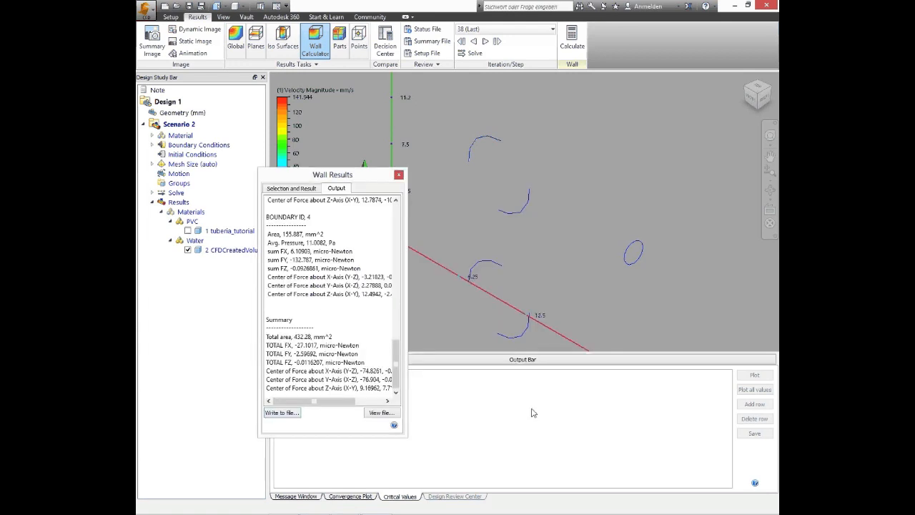
pyautogui.click(381, 412)
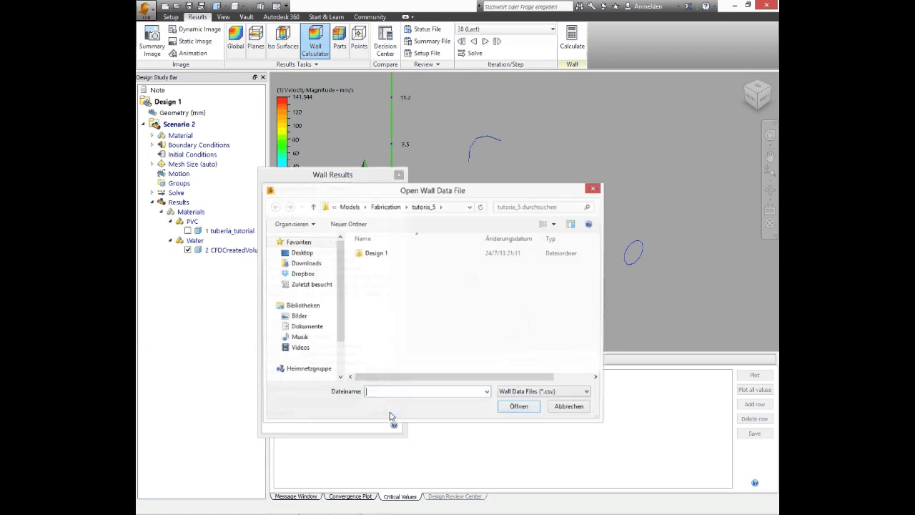
pyautogui.click(562, 406)
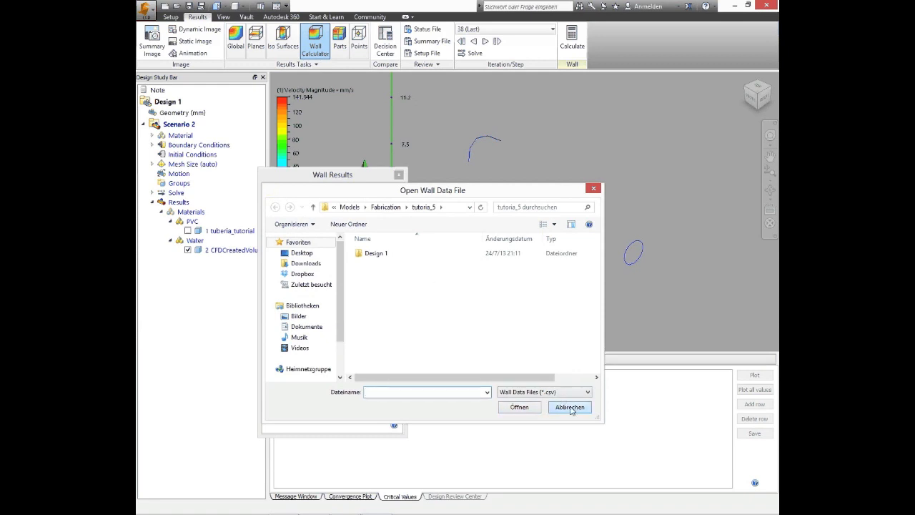
pyautogui.click(313, 188)
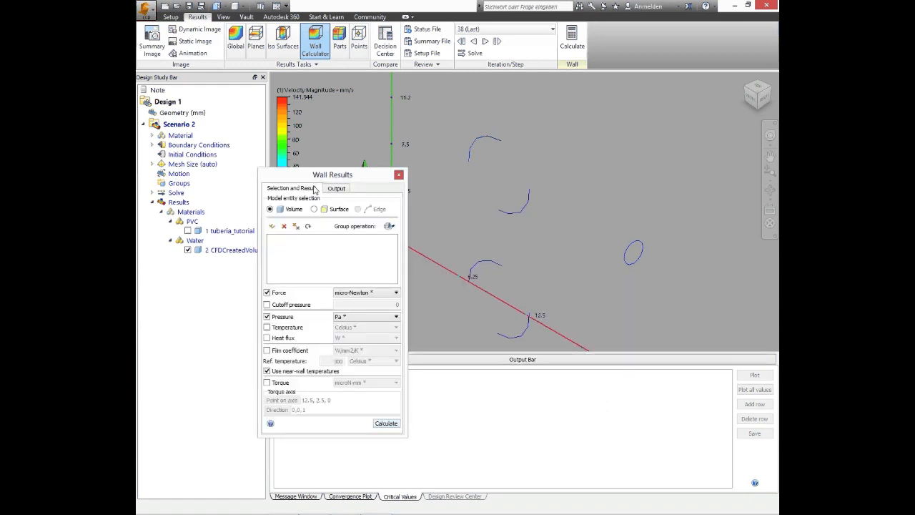
pyautogui.click(398, 175)
# Calculate the part results for CFDCreatedVolume and review its volume and temperature values
pyautogui.click(339, 40)
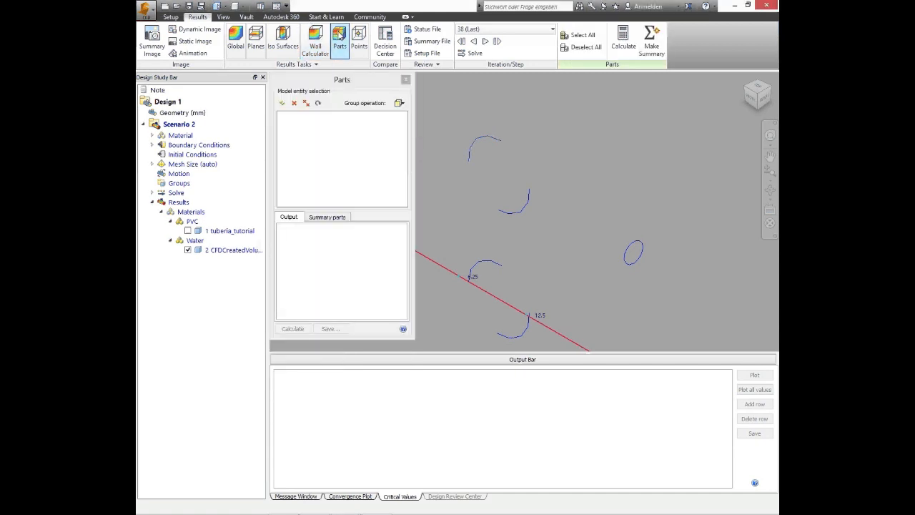
pyautogui.moveTo(344, 83); pyautogui.dragTo(265, 127)
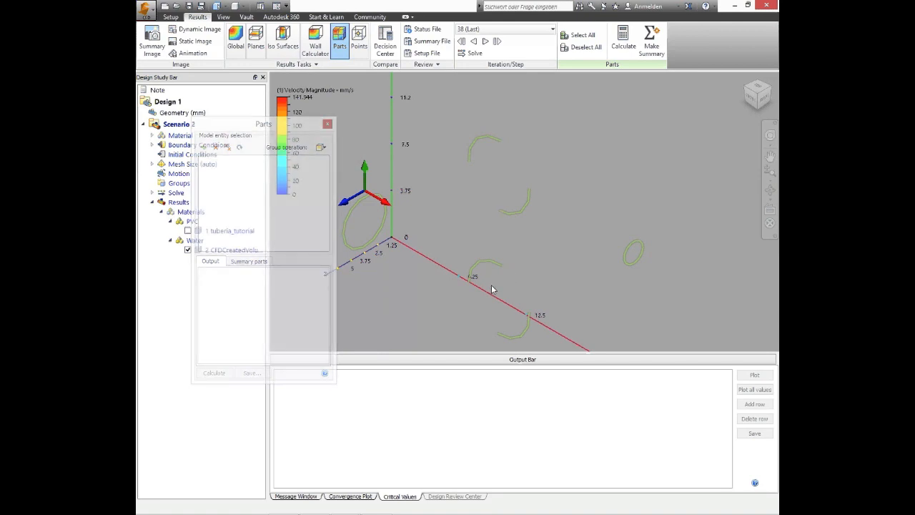
pyautogui.moveTo(245, 125); pyautogui.dragTo(248, 172)
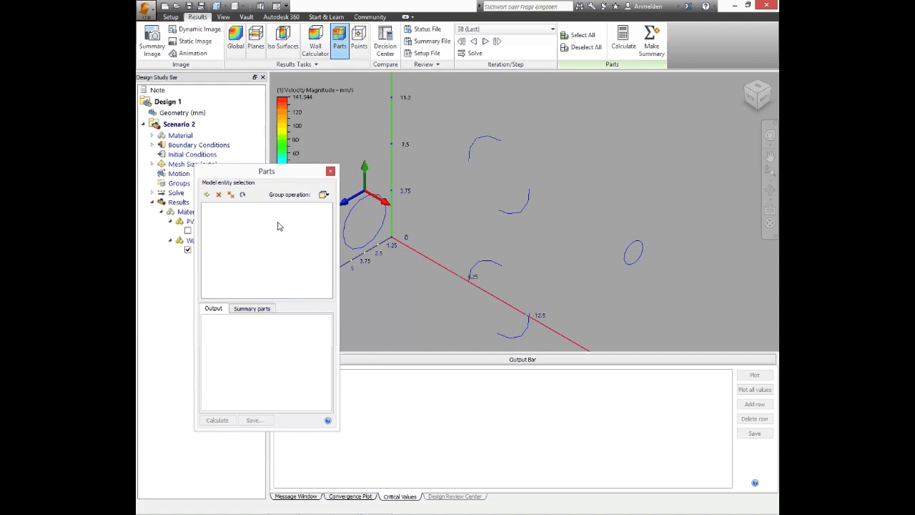
pyautogui.click(352, 219)
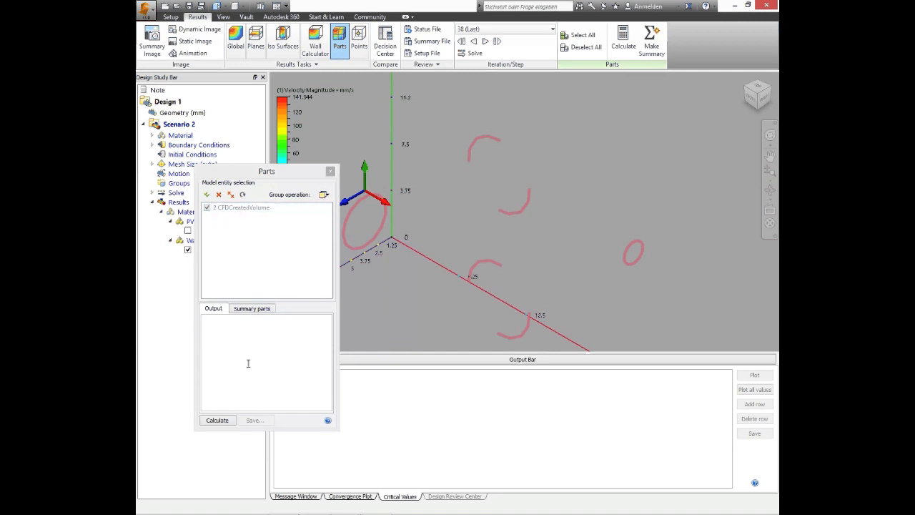
pyautogui.click(218, 420)
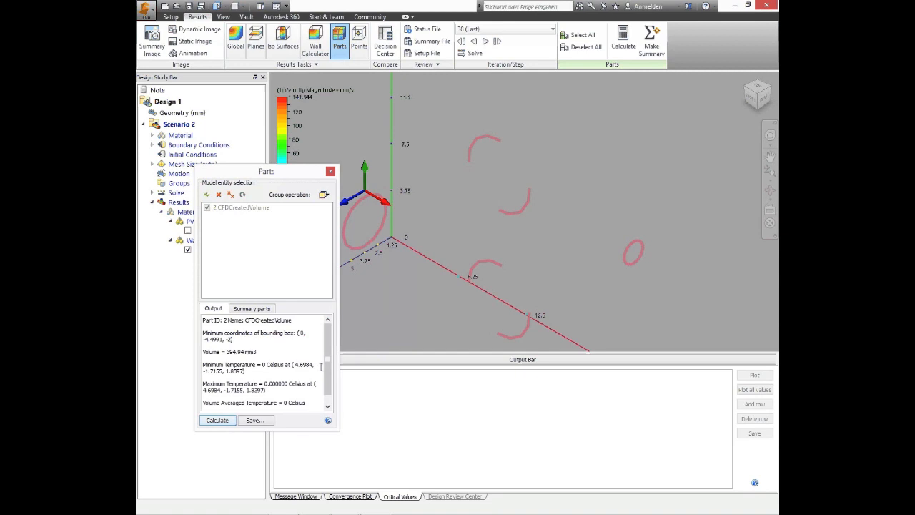
pyautogui.moveTo(258, 351); pyautogui.dragTo(226, 349)
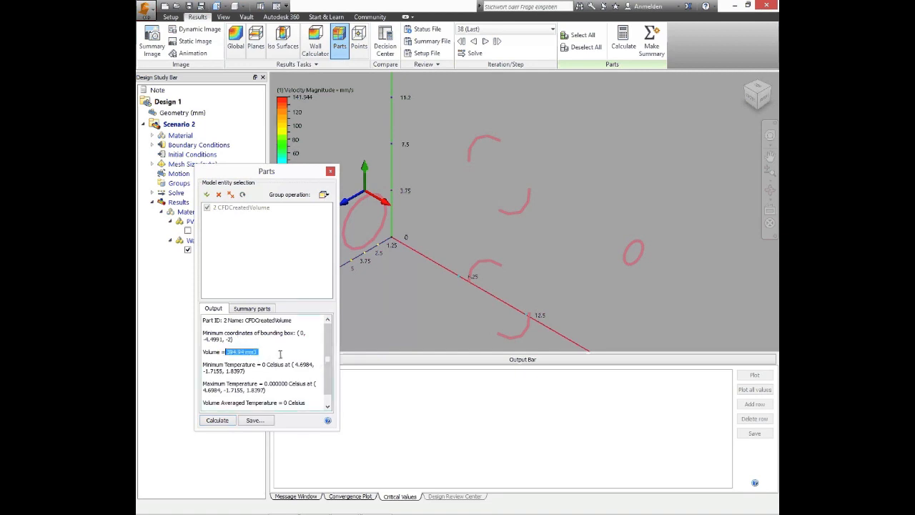
pyautogui.click(331, 386)
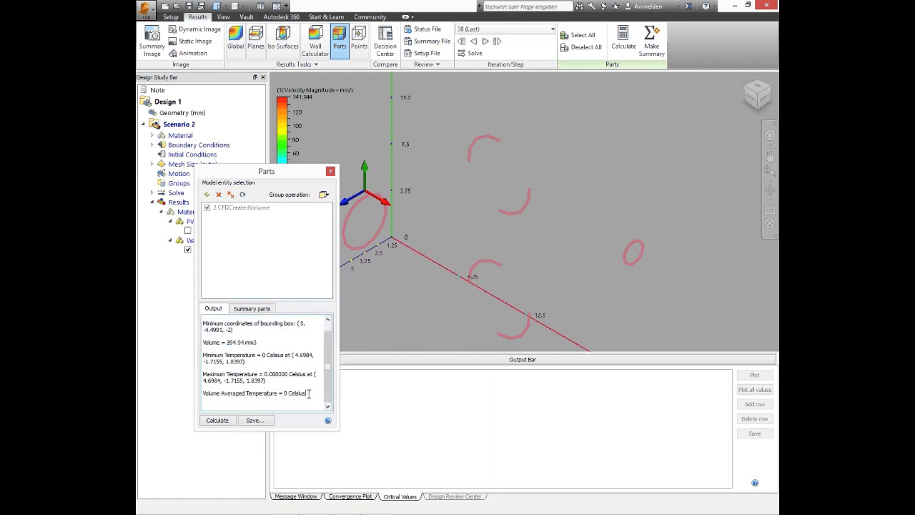
# Select the part results text for CFDCreatedVolume, look at the options for copying it, and close the part results
pyautogui.moveTo(308, 393); pyautogui.dragTo(191, 309)
pyautogui.rightClick(230, 326)
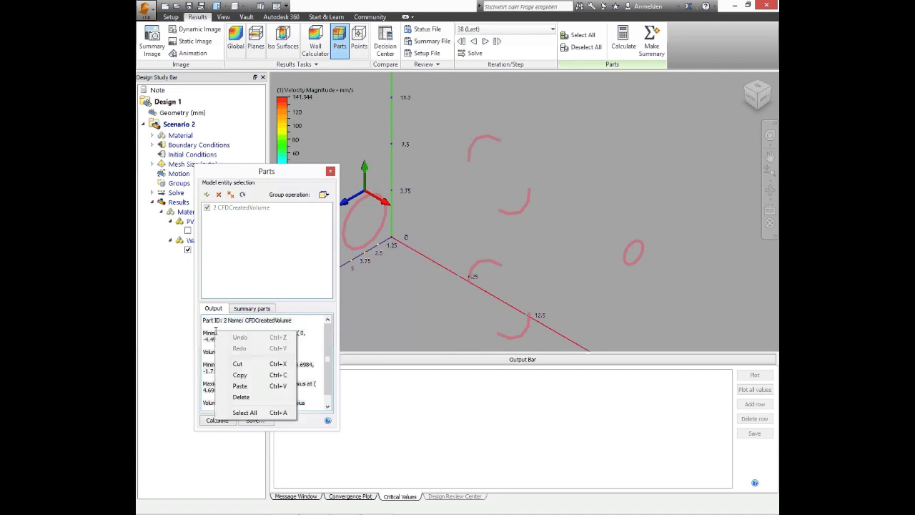
pyautogui.click(246, 370)
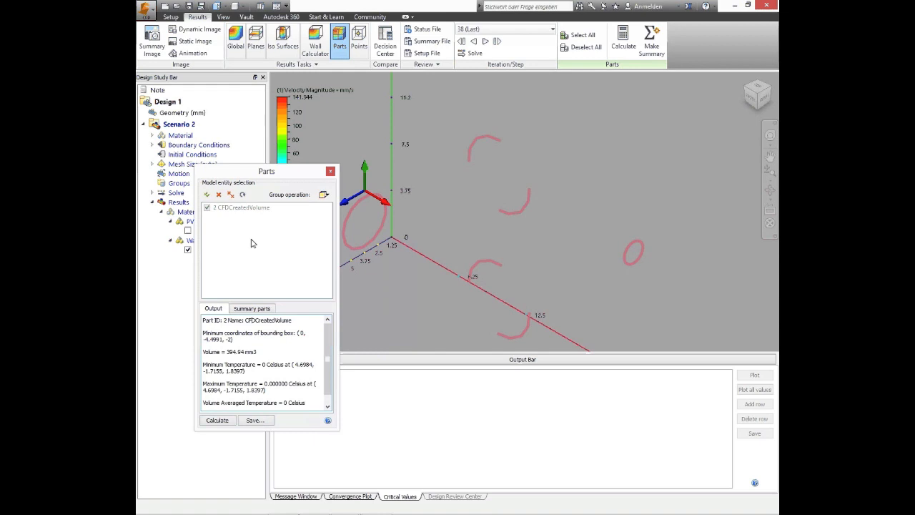
pyautogui.click(330, 172)
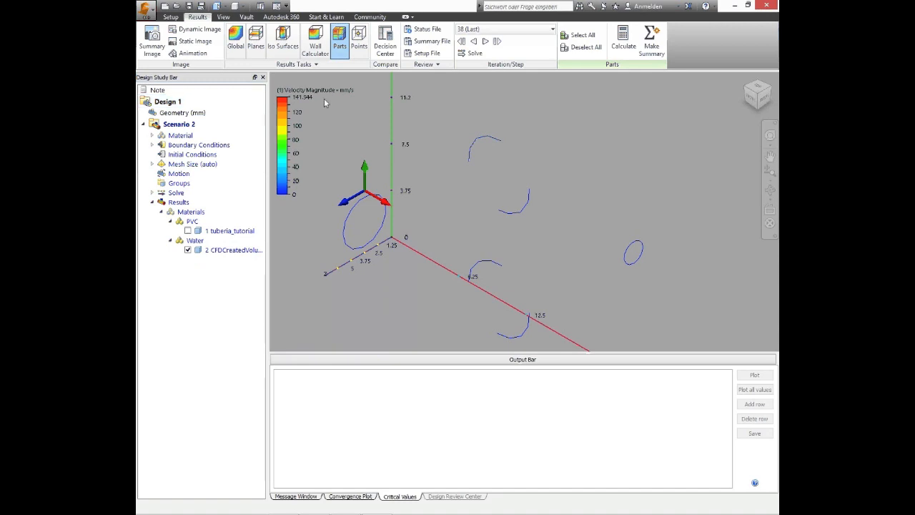
# Open the point results and add a point at (12.5, 2.50001, 0)
pyautogui.click(357, 58)
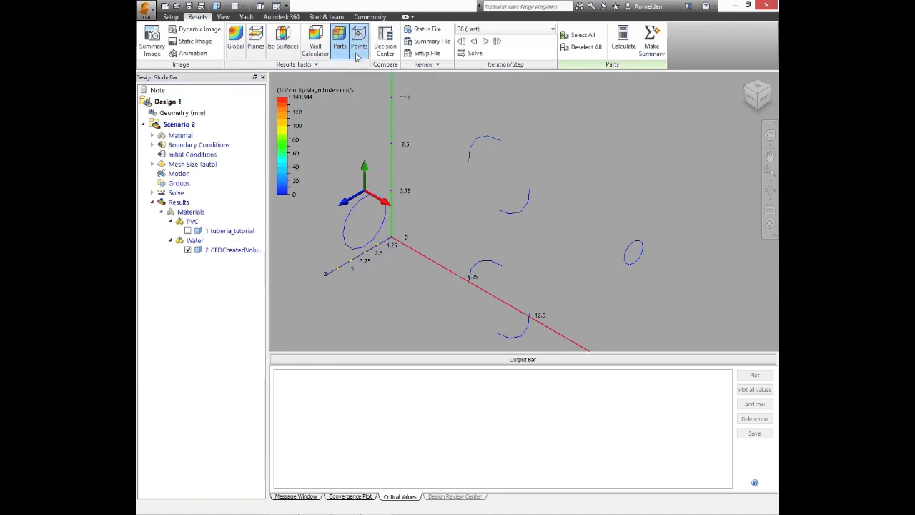
pyautogui.moveTo(334, 85); pyautogui.dragTo(236, 149)
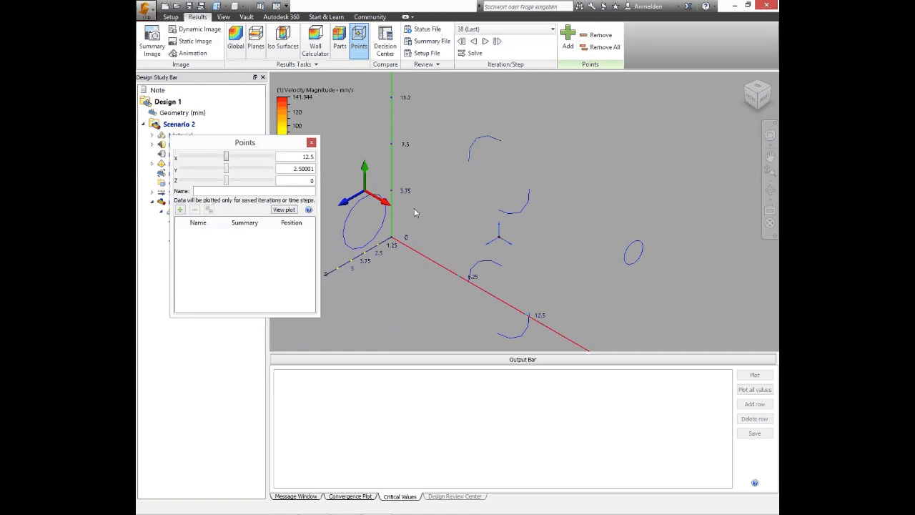
pyautogui.click(567, 40)
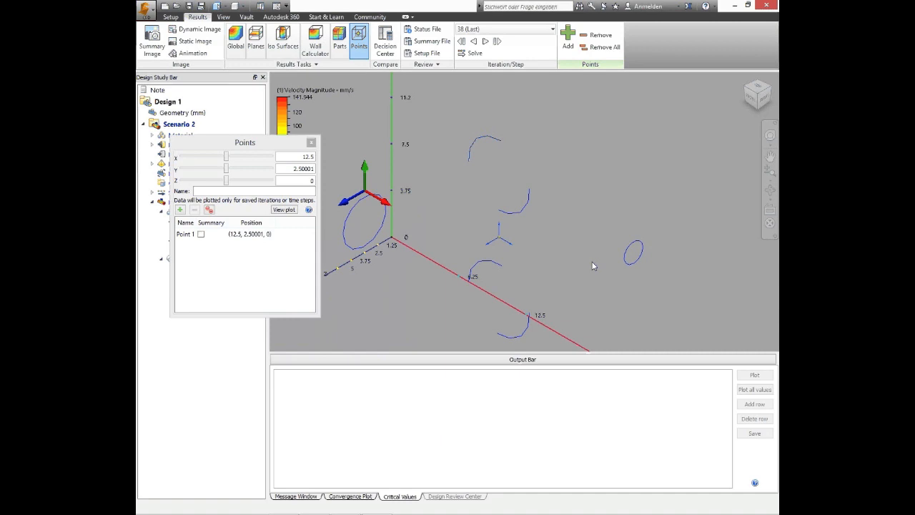
# Add a velocity magnitude cutting plane through the middle pipe section and create a second result point on it at (12.5, 2.50001, 0)
pyautogui.click(255, 40)
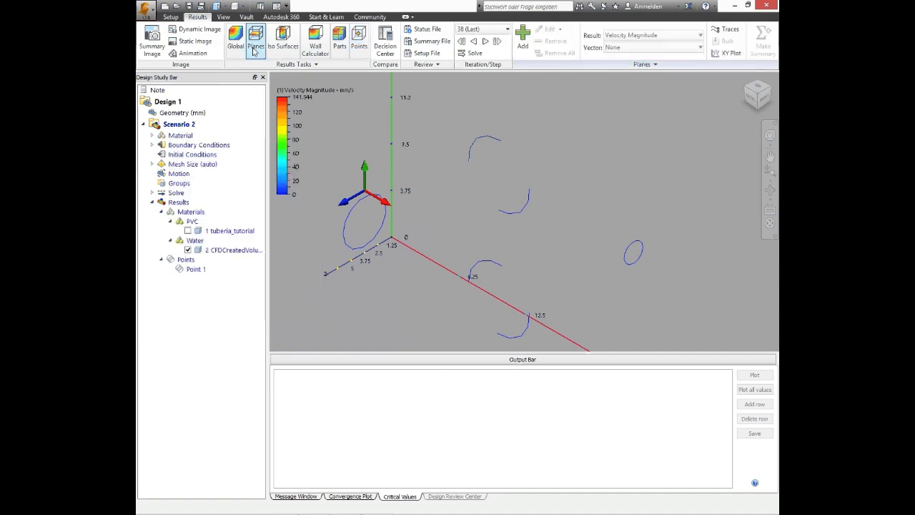
pyautogui.click(523, 37)
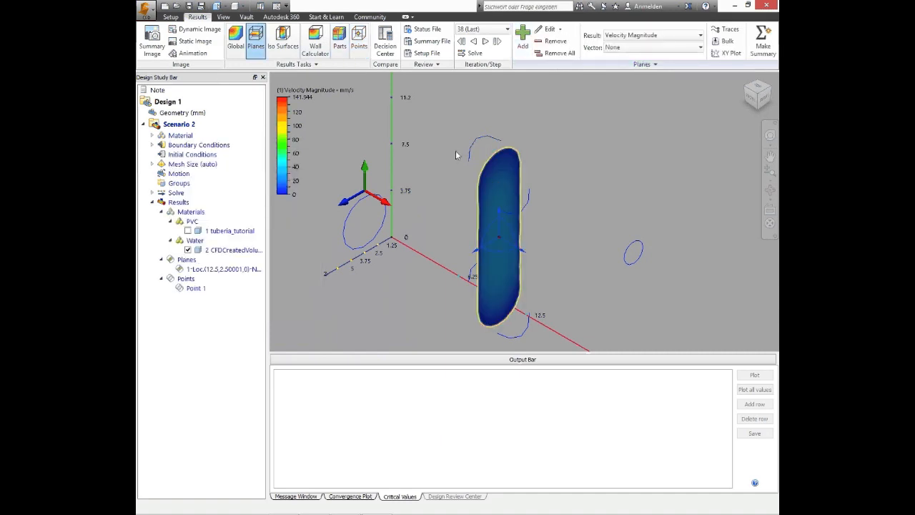
pyautogui.click(359, 39)
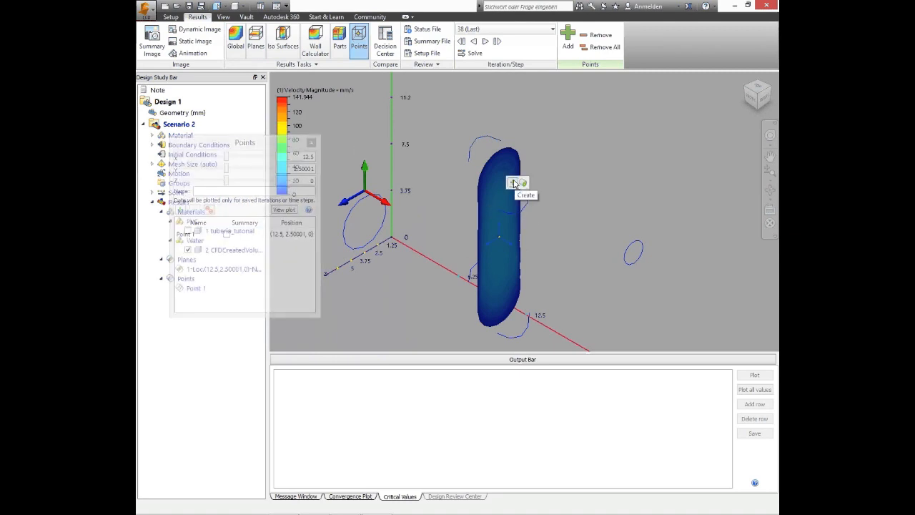
pyautogui.click(514, 184)
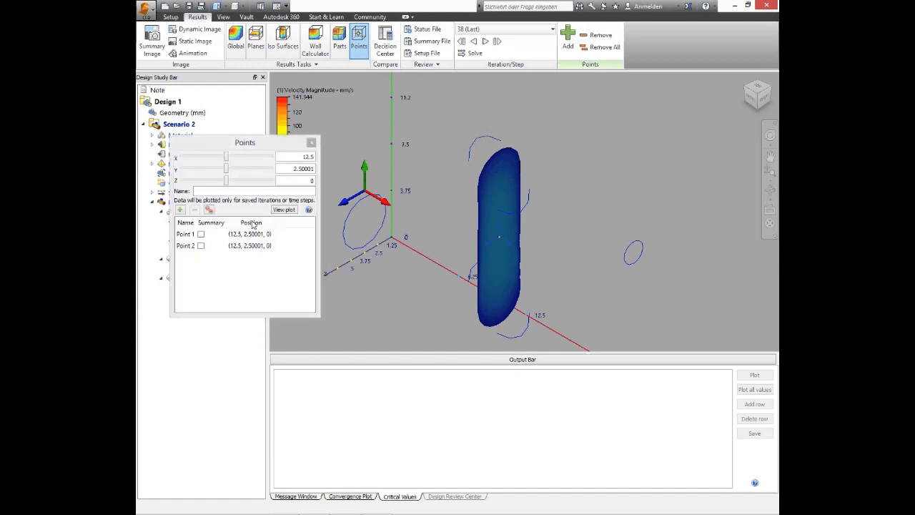
# Move the point marker along its Y and X axes, add a third point, and include the first two points in the summary
pyautogui.click(502, 212)
pyautogui.moveTo(499, 238); pyautogui.dragTo(502, 177)
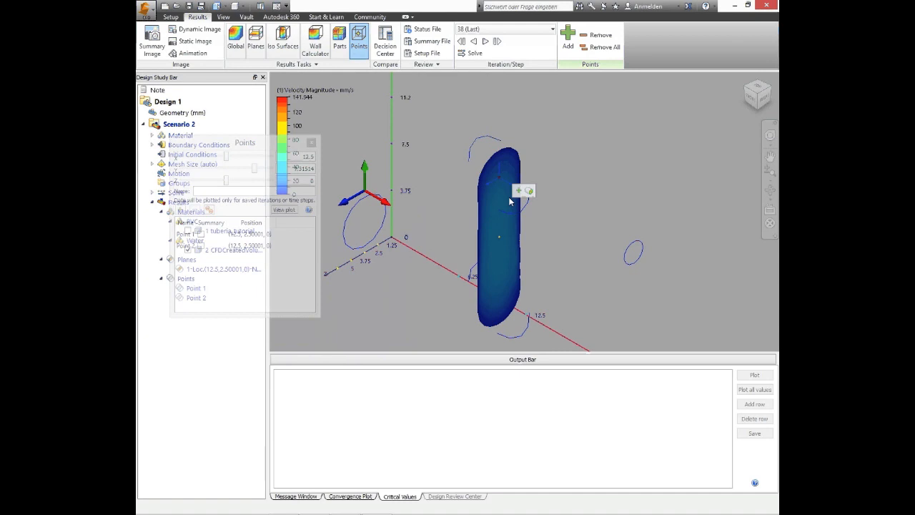
pyautogui.scroll(2, 502, 181)
pyautogui.scroll(5, 500, 182)
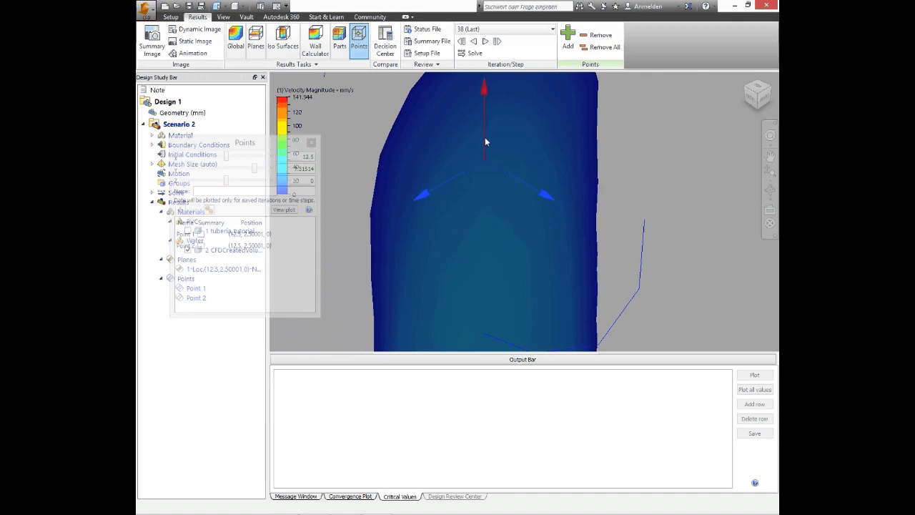
pyautogui.moveTo(485, 141); pyautogui.dragTo(493, 214)
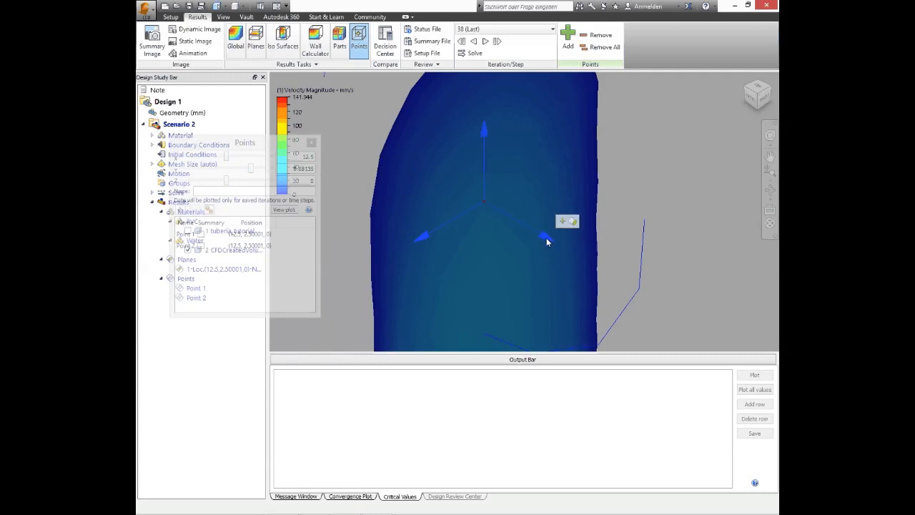
pyautogui.moveTo(548, 238); pyautogui.dragTo(627, 286)
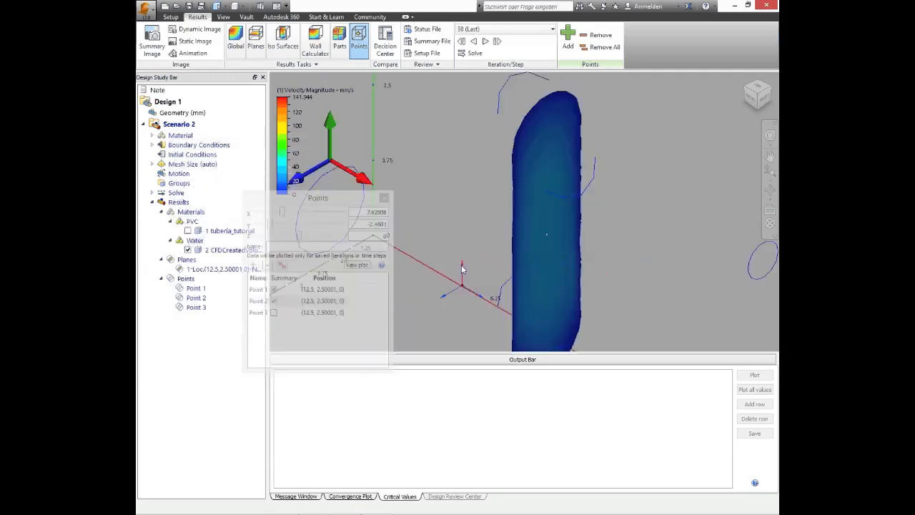
# Display the water volume as transparent and set the third point at (13.4, -0.653, 0), including it in the summary
pyautogui.rightClick(417, 272)
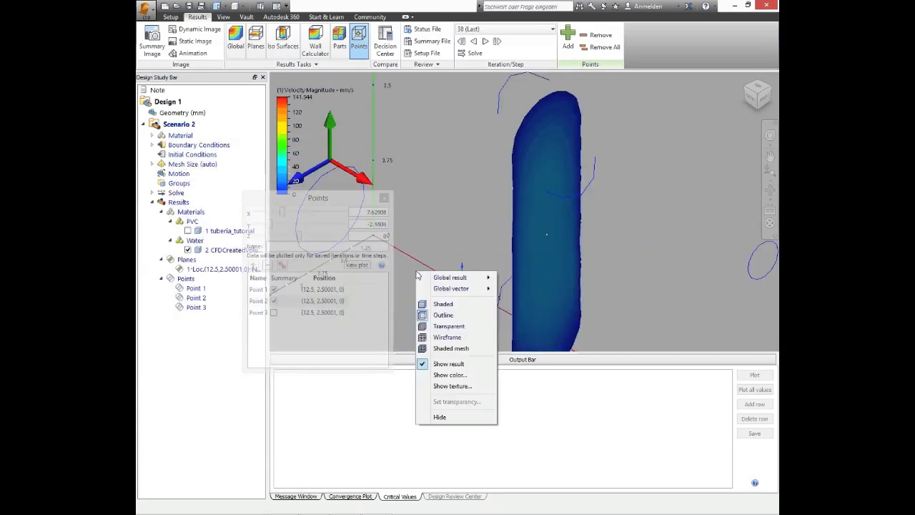
pyautogui.click(450, 326)
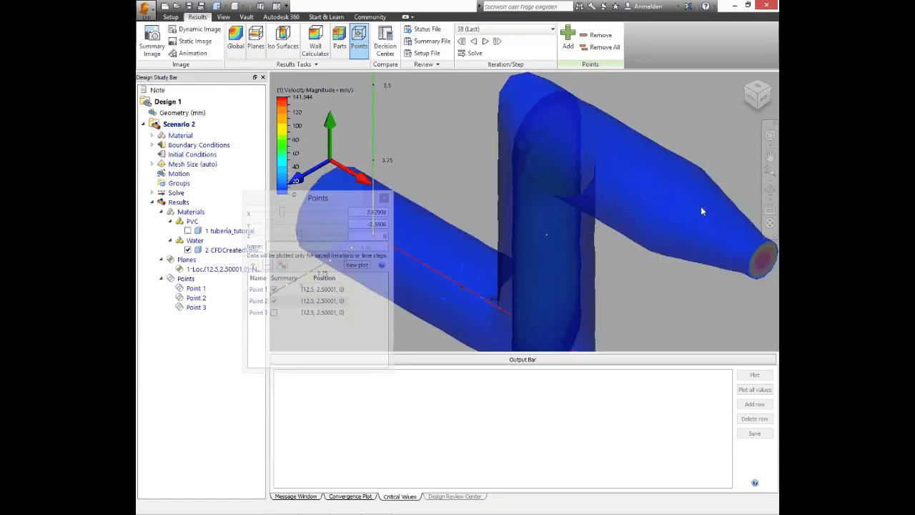
pyautogui.moveTo(759, 96)
pyautogui.mouseDown()
pyautogui.moveTo(761, 47)
pyautogui.moveTo(772, 90)
pyautogui.mouseUp()
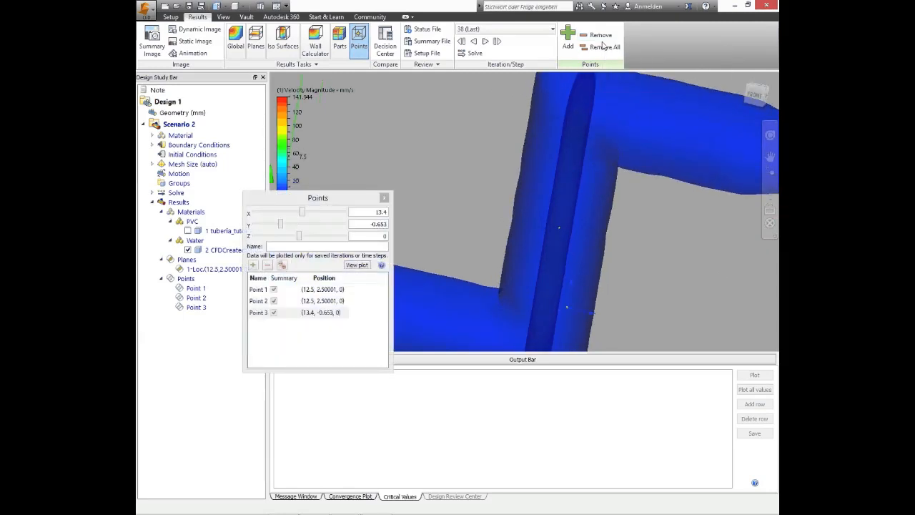
# Open the results filter for the velocity magnitude and enable filtering
pyautogui.click(294, 64)
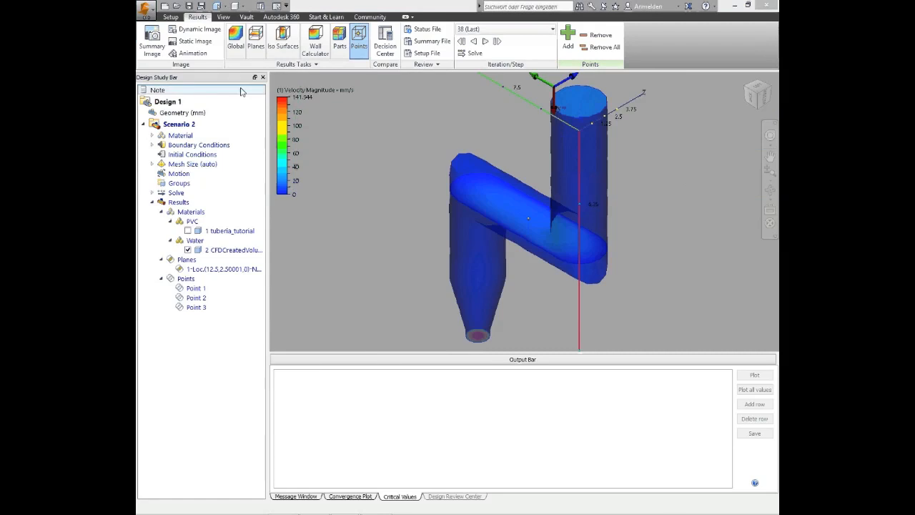
pyautogui.click(314, 65)
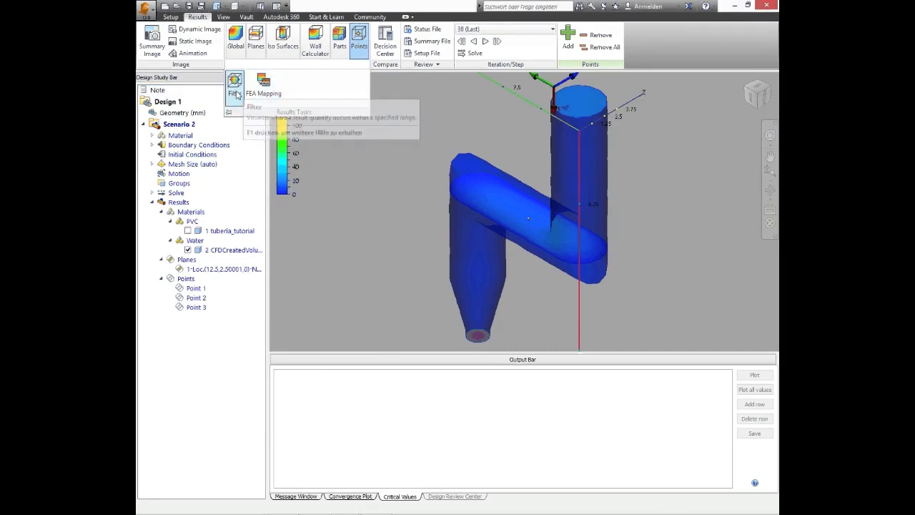
pyautogui.click(235, 86)
pyautogui.moveTo(623, 255); pyautogui.dragTo(364, 151)
pyautogui.click(309, 163)
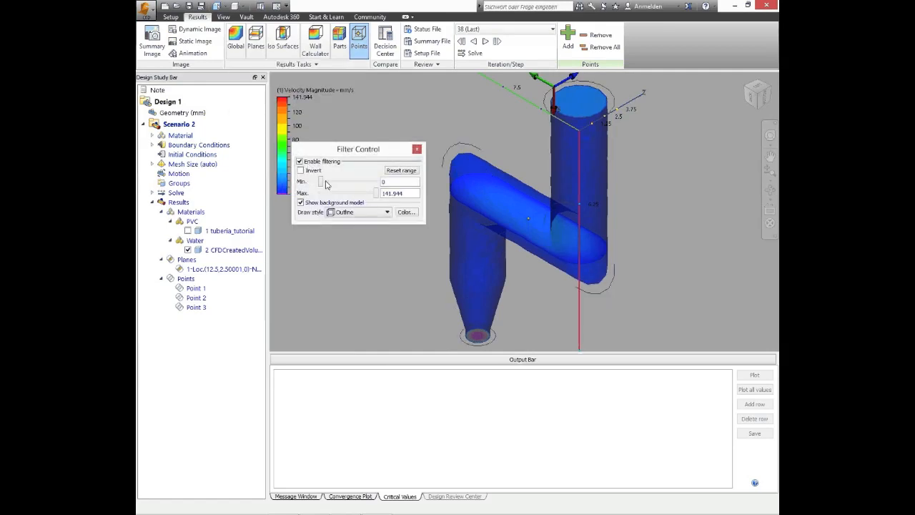
# Raise the filter minimum to 32.9768 and 104.666, return it to 0, and lower the maximum to 91.7616 and 34.4106
pyautogui.moveTo(321, 182); pyautogui.dragTo(333, 186)
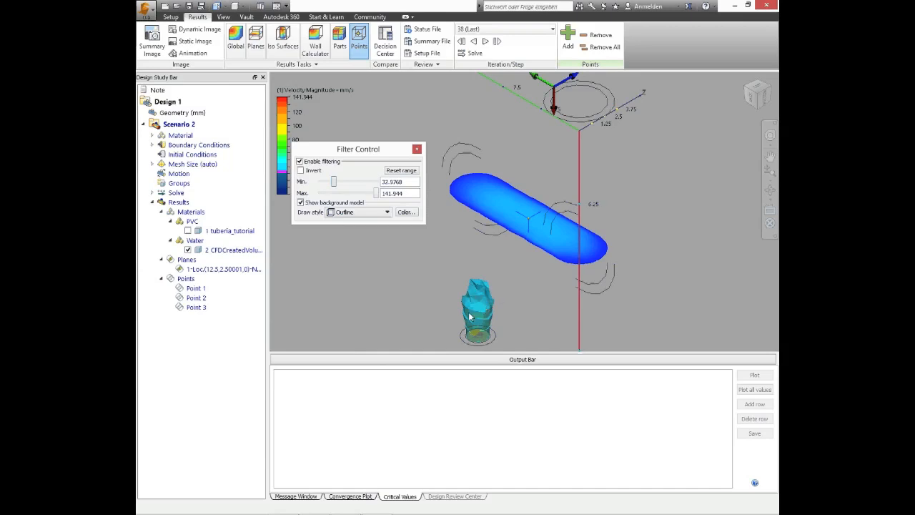
pyautogui.moveTo(333, 181); pyautogui.dragTo(366, 188)
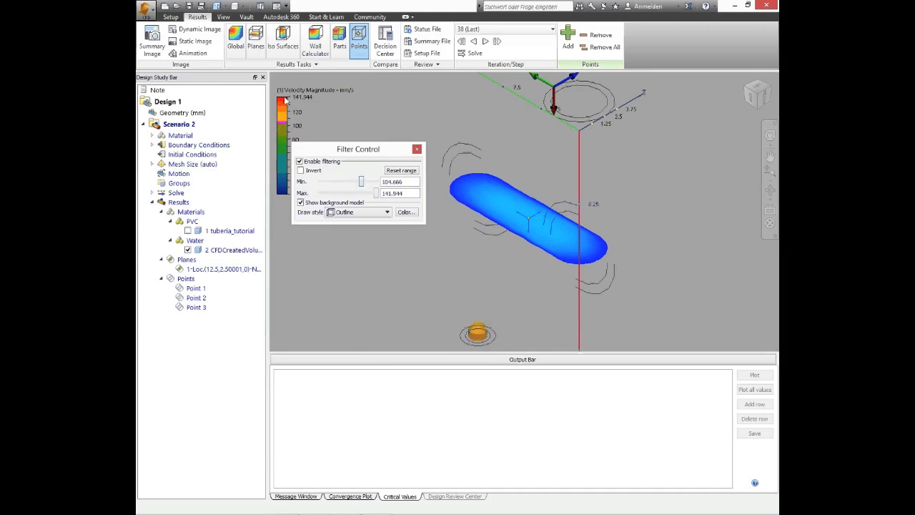
pyautogui.moveTo(362, 183); pyautogui.dragTo(318, 183)
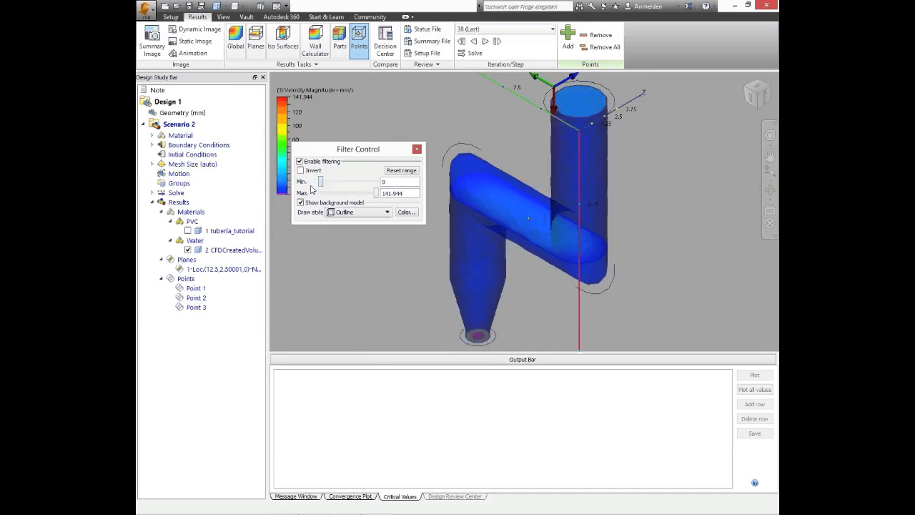
pyautogui.moveTo(373, 198); pyautogui.dragTo(356, 194)
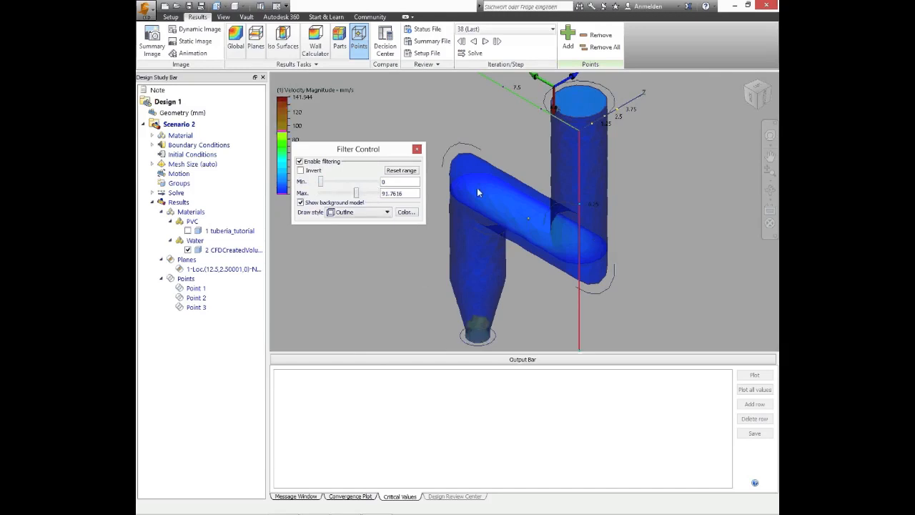
pyautogui.moveTo(357, 193); pyautogui.dragTo(335, 195)
# Try the Transparent draw style for the filter's background model and switch it back to Outline
pyautogui.click(352, 212)
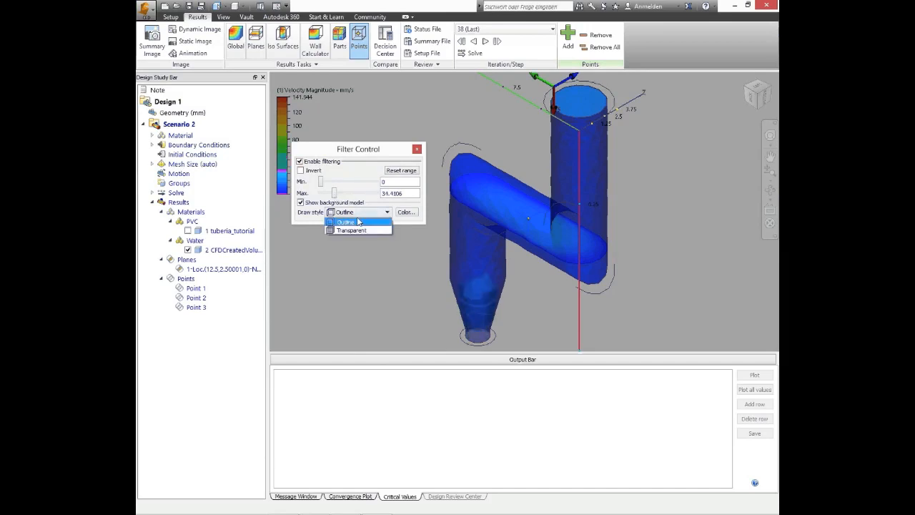
pyautogui.click(355, 231)
pyautogui.click(362, 214)
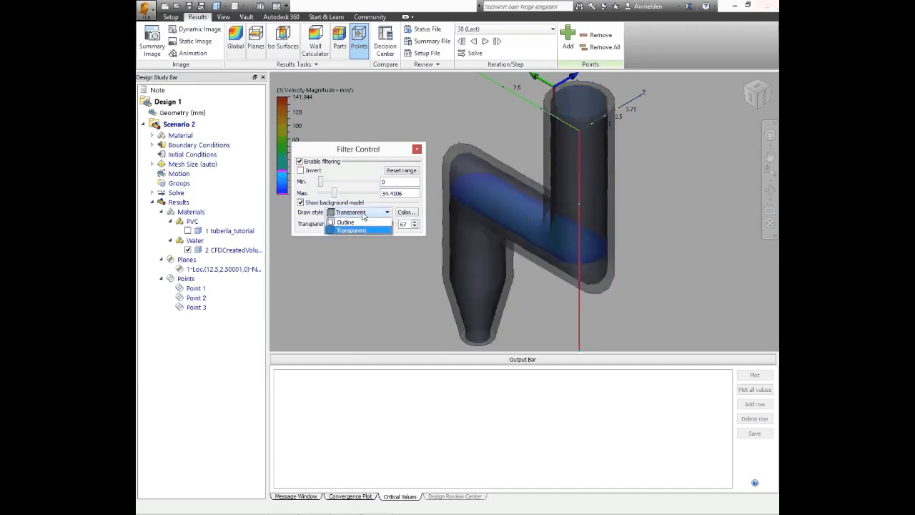
pyautogui.click(347, 221)
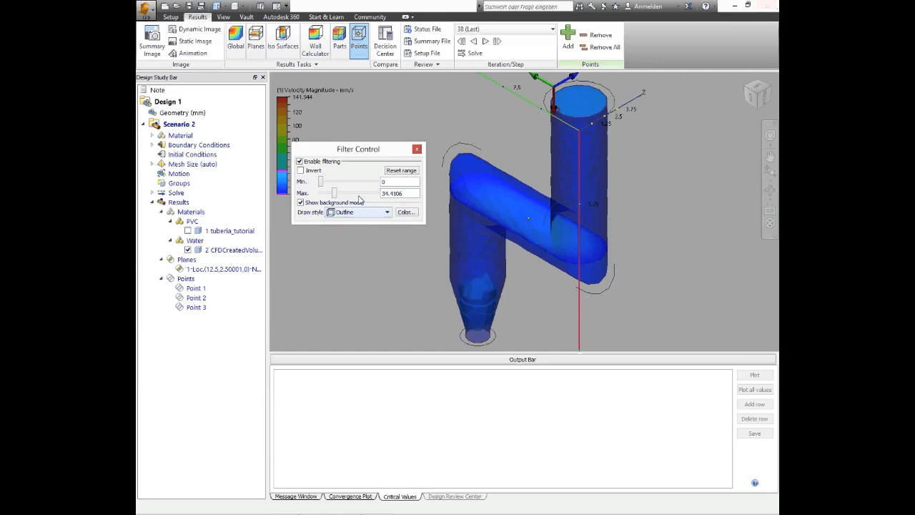
# Reset the filter range, try inverting the filter and turn the inversion off, and close the filter settings
pyautogui.click(405, 171)
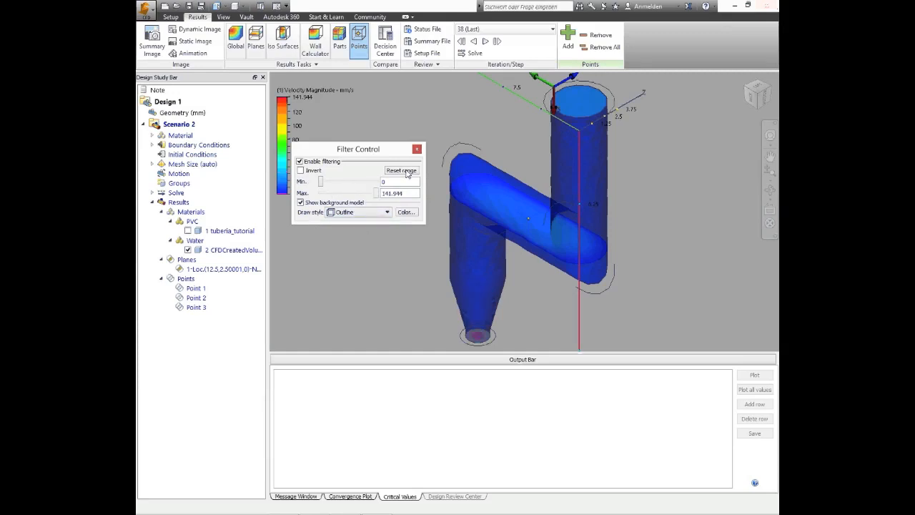
pyautogui.click(300, 171)
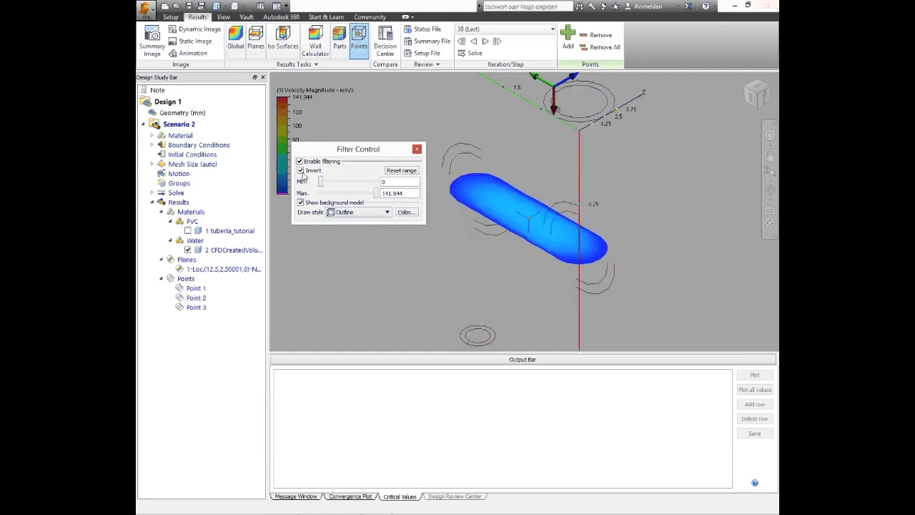
pyautogui.moveTo(320, 182)
pyautogui.mouseDown()
pyautogui.moveTo(350, 185)
pyautogui.moveTo(306, 178)
pyautogui.mouseUp()
pyautogui.click(301, 171)
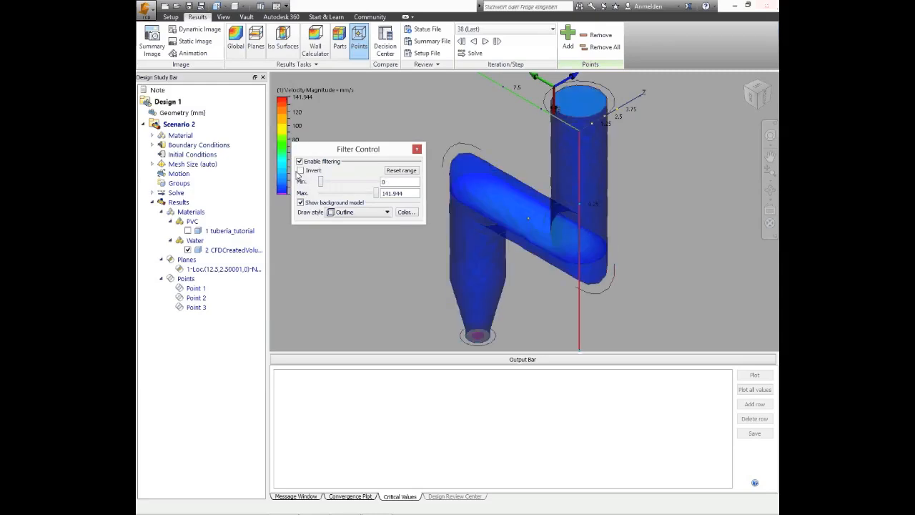
pyautogui.click(417, 149)
# Open FEA Mapping and review the settings for the FEA deck, the pressure and temperature results, and mapping them to boundary conditions
pyautogui.click(315, 65)
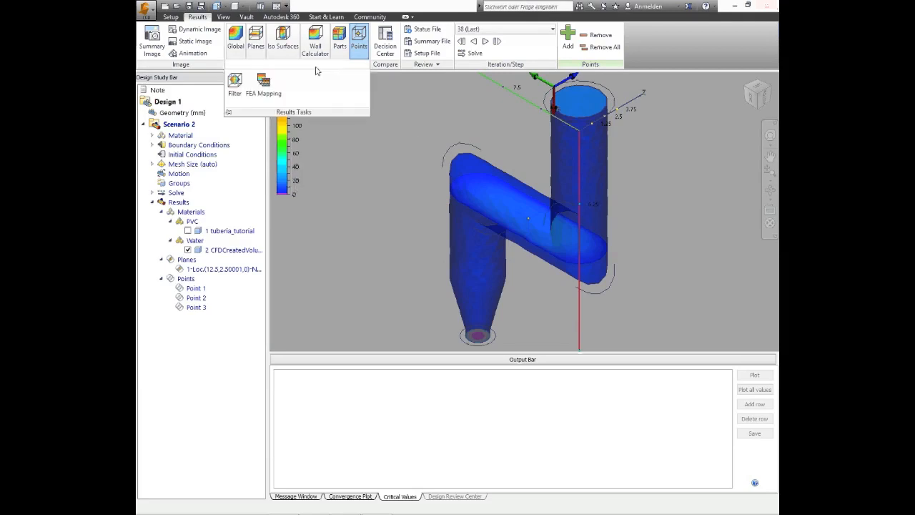
pyautogui.click(278, 83)
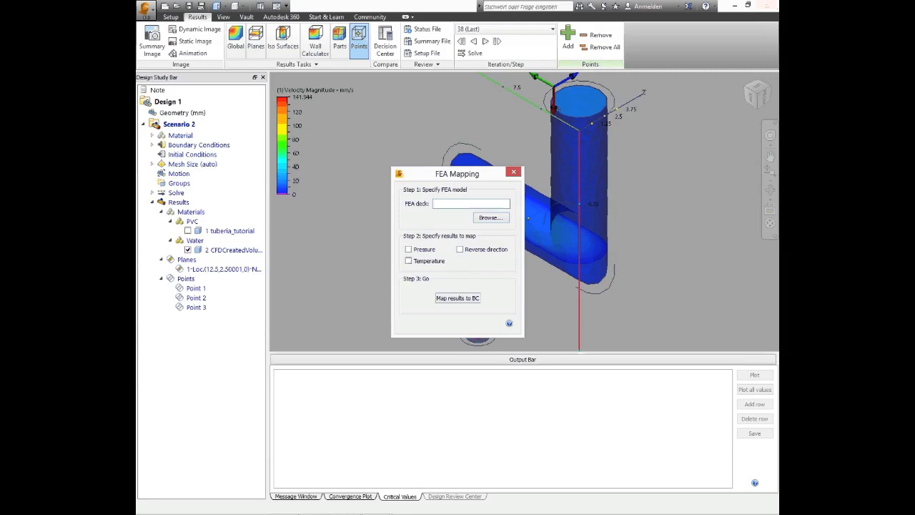
pyautogui.moveTo(447, 174); pyautogui.dragTo(379, 172)
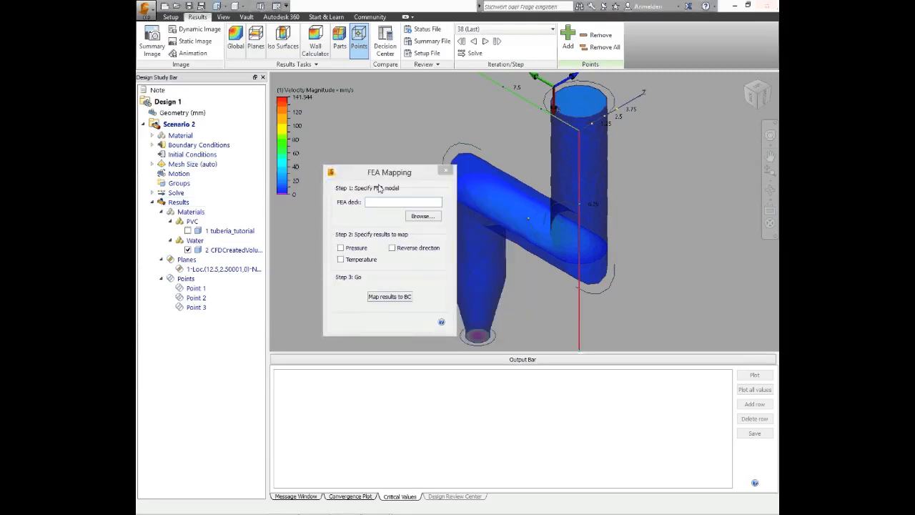
pyautogui.moveTo(380, 182); pyautogui.dragTo(373, 180)
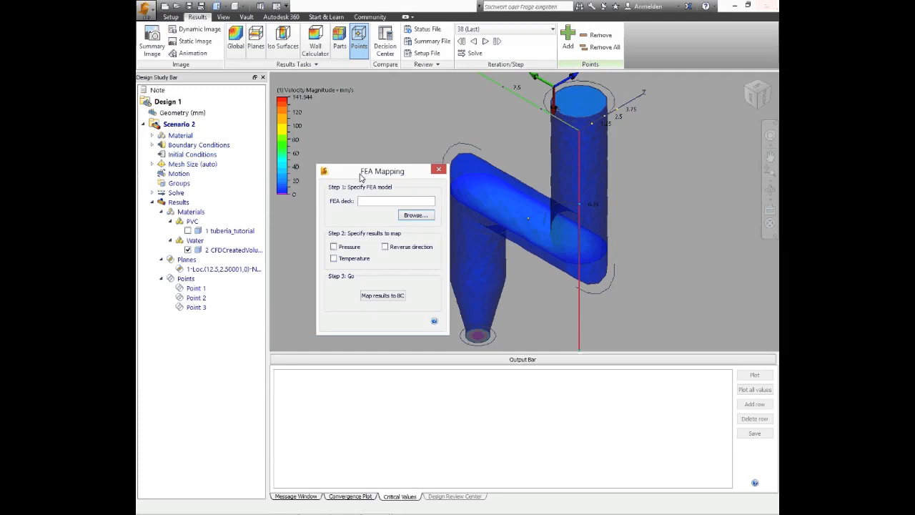
pyautogui.moveTo(361, 177); pyautogui.dragTo(358, 175)
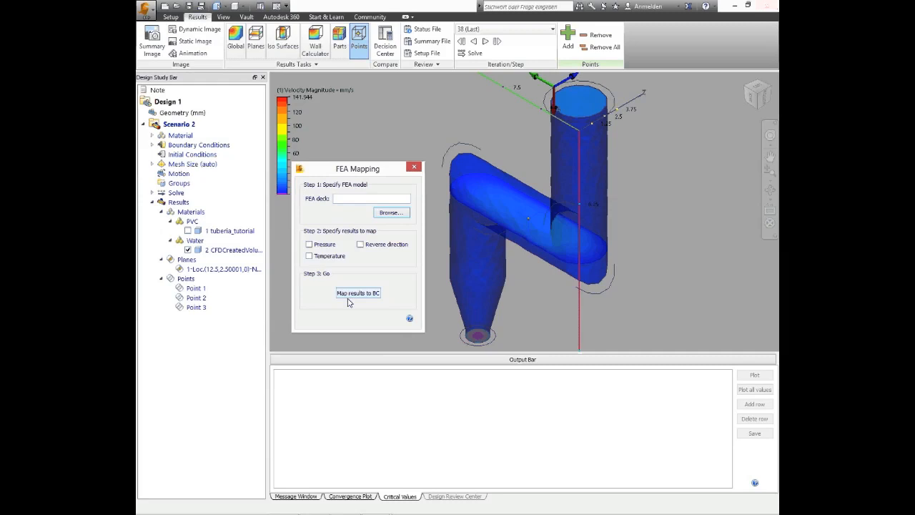
# Close FEA Mapping and split the graphics area into two side-by-side viewports
pyautogui.click(415, 169)
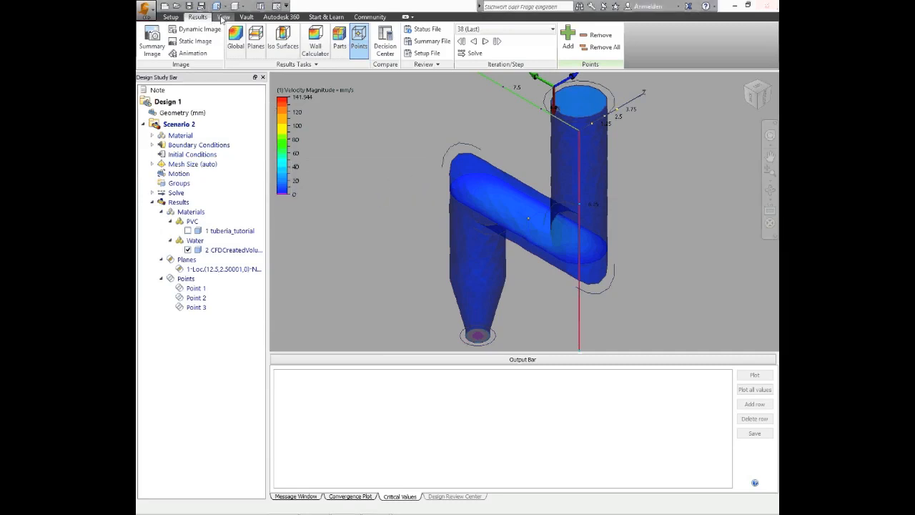
pyautogui.click(223, 17)
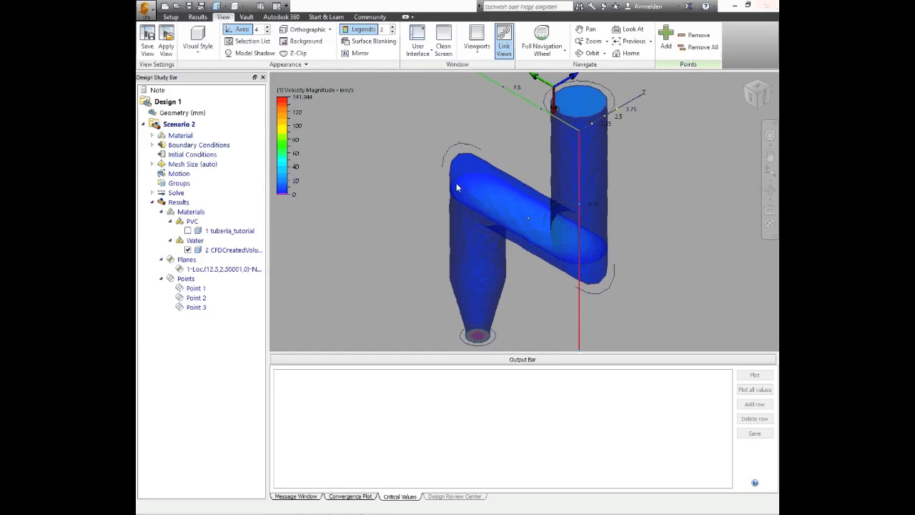
pyautogui.click(472, 51)
pyautogui.click(465, 98)
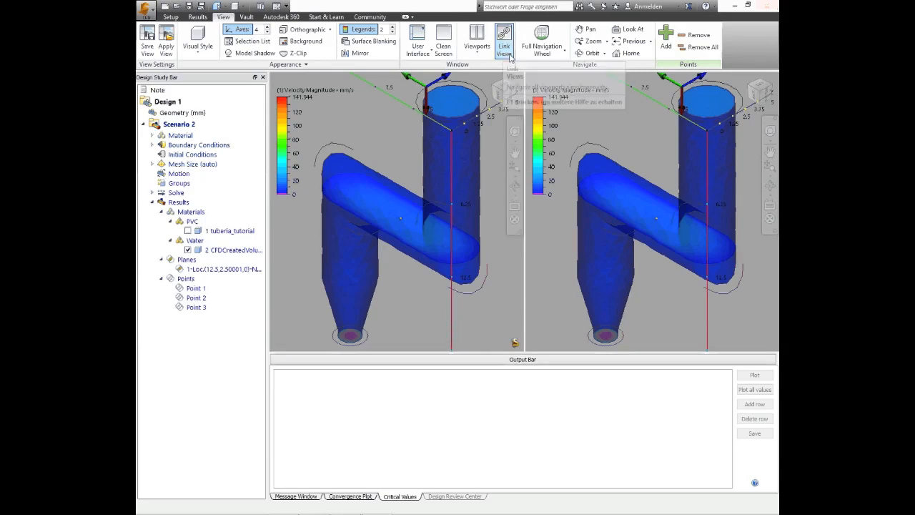
# Unlink the views, rotate the model in the second viewport, relink to compare both views, and unlink them again
pyautogui.click(507, 47)
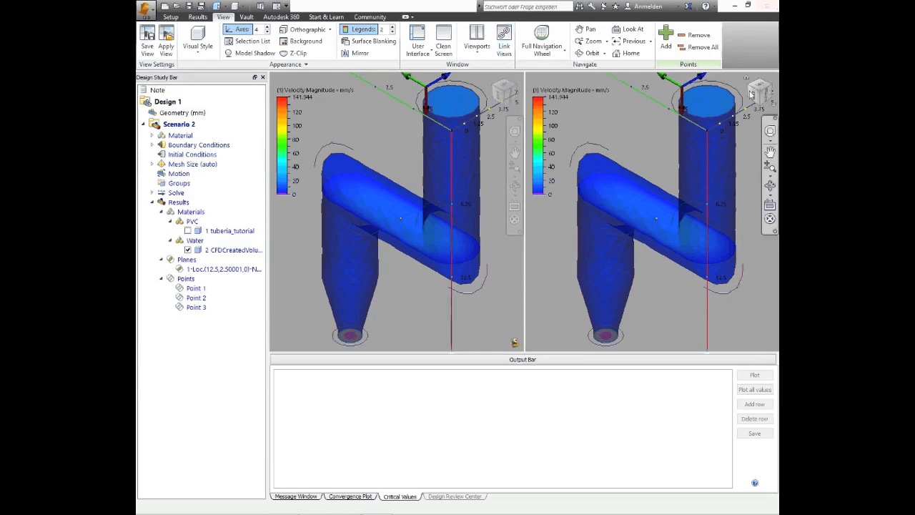
pyautogui.moveTo(764, 90); pyautogui.dragTo(644, 136)
pyautogui.click(500, 49)
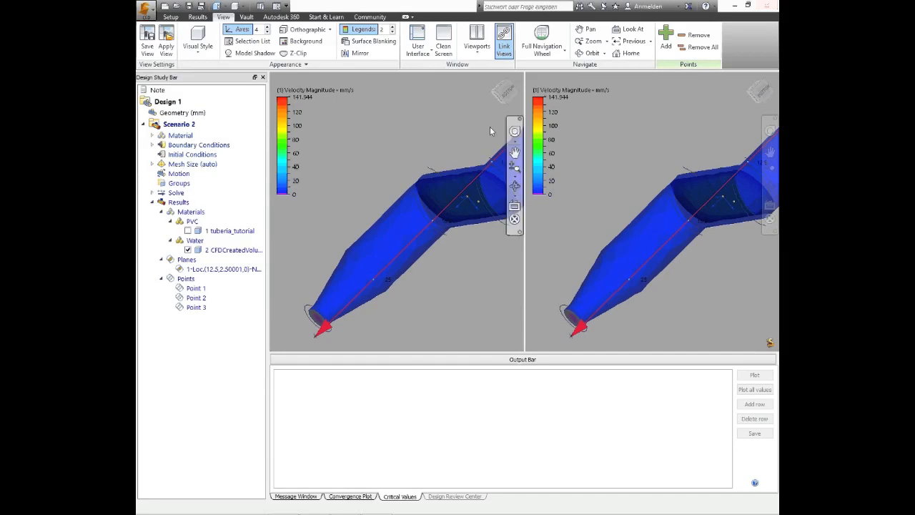
pyautogui.click(504, 47)
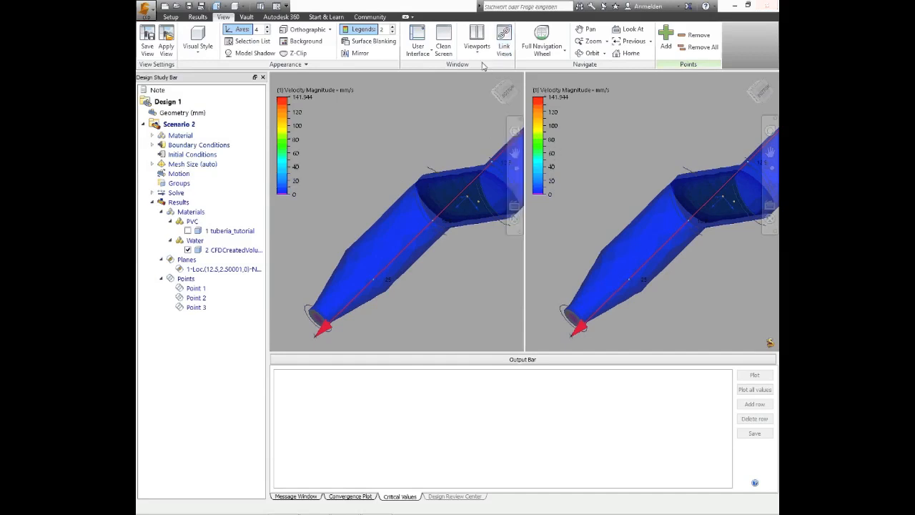
# Enlarge the viewports by collapsing the Output Bar and narrowing the Design Study Bar, and give the two views different orientations with Back in the second
pyautogui.click(524, 361)
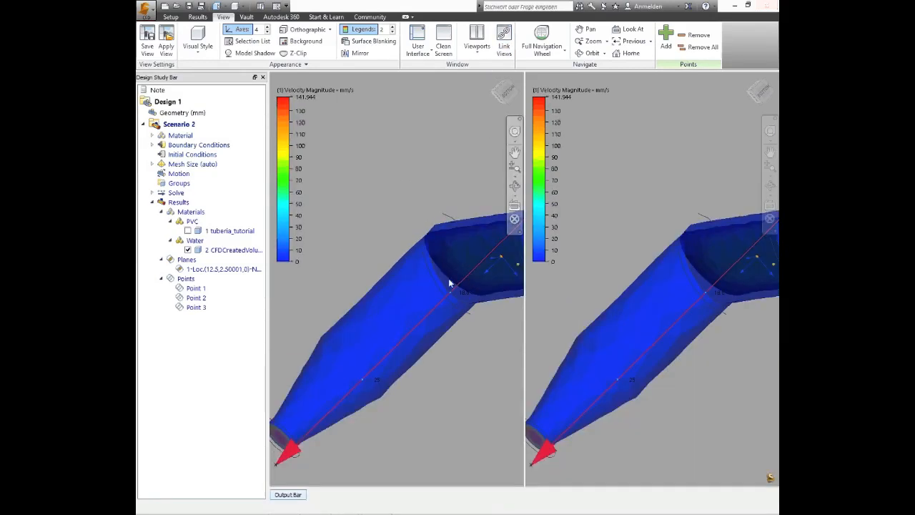
pyautogui.scroll(1, 452, 287)
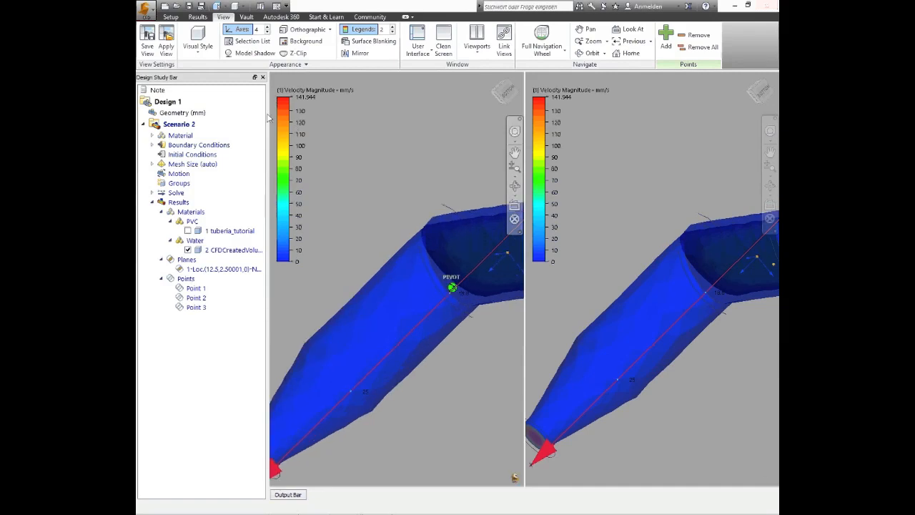
pyautogui.moveTo(269, 118); pyautogui.dragTo(167, 117)
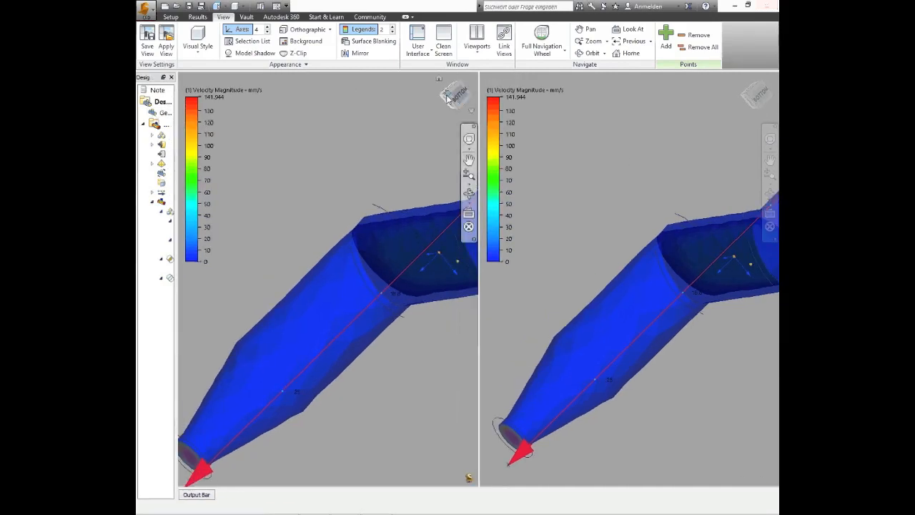
pyautogui.click(447, 98)
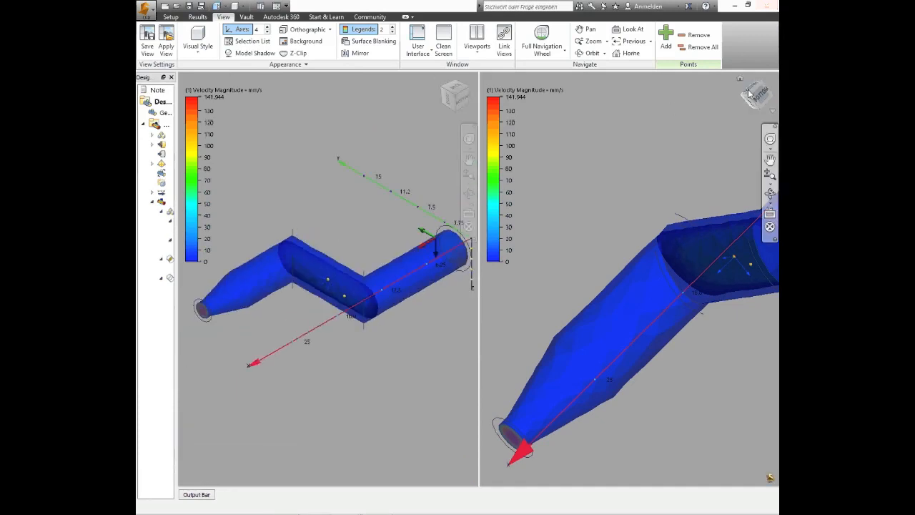
pyautogui.click(748, 94)
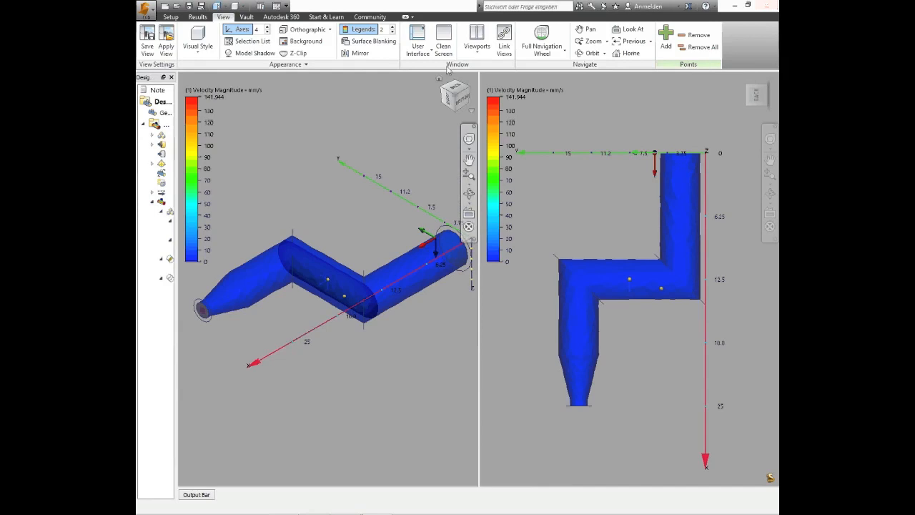
# Switch to the layout with one large and three small stacked viewports, and rotate each small view to a different orientation
pyautogui.click(476, 39)
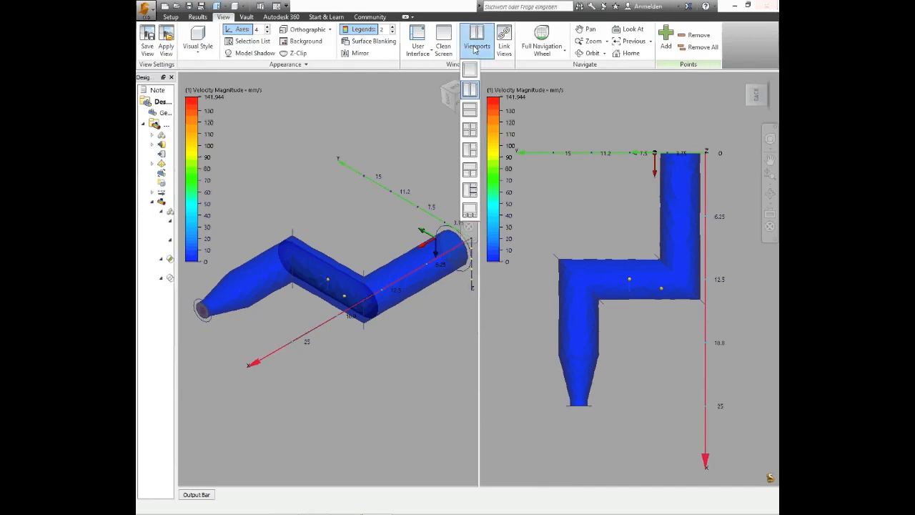
pyautogui.click(471, 193)
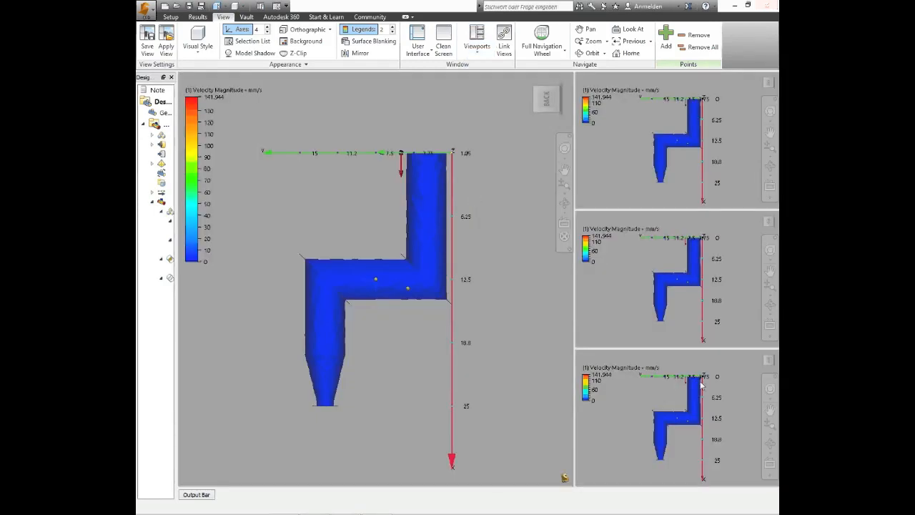
pyautogui.click(771, 84)
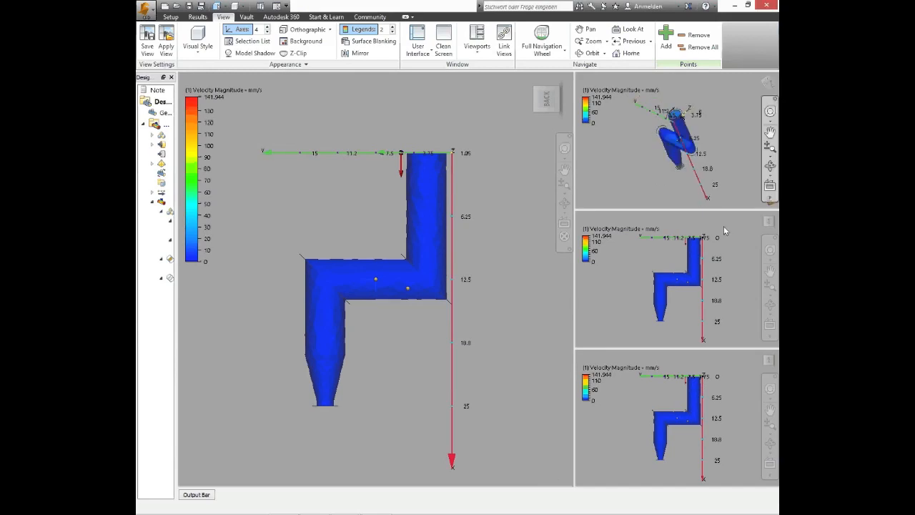
pyautogui.click(767, 223)
pyautogui.click(769, 361)
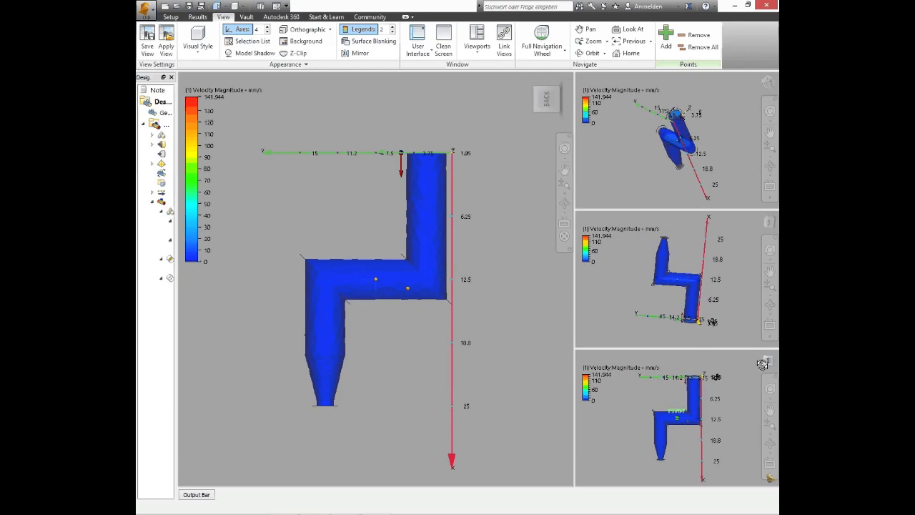
# Try the model shadow while rotating the model in the uppermost small viewport, and turn the shadow off again
pyautogui.click(251, 54)
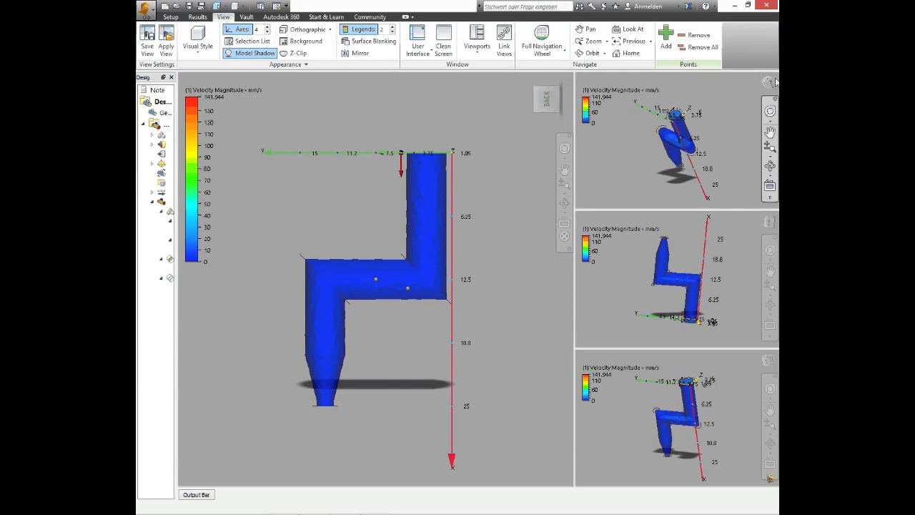
pyautogui.moveTo(768, 81)
pyautogui.mouseDown()
pyautogui.moveTo(757, 95)
pyautogui.moveTo(767, 83)
pyautogui.moveTo(672, 97)
pyautogui.moveTo(594, 82)
pyautogui.mouseUp()
pyautogui.click(266, 53)
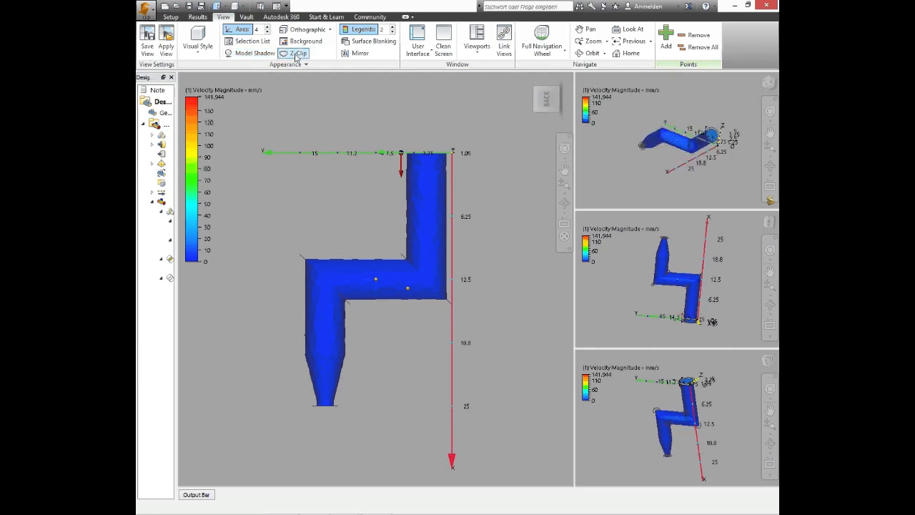
# Open the Z-Clip settings, try Crinkle cut with the front plane lowered to 0.7, and turn Crinkle cut off
pyautogui.click(304, 56)
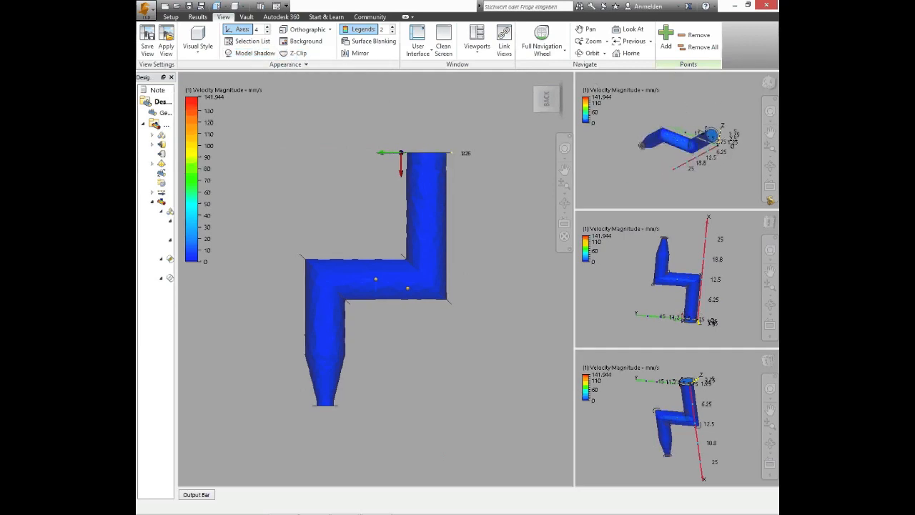
pyautogui.moveTo(305, 244); pyautogui.dragTo(522, 403)
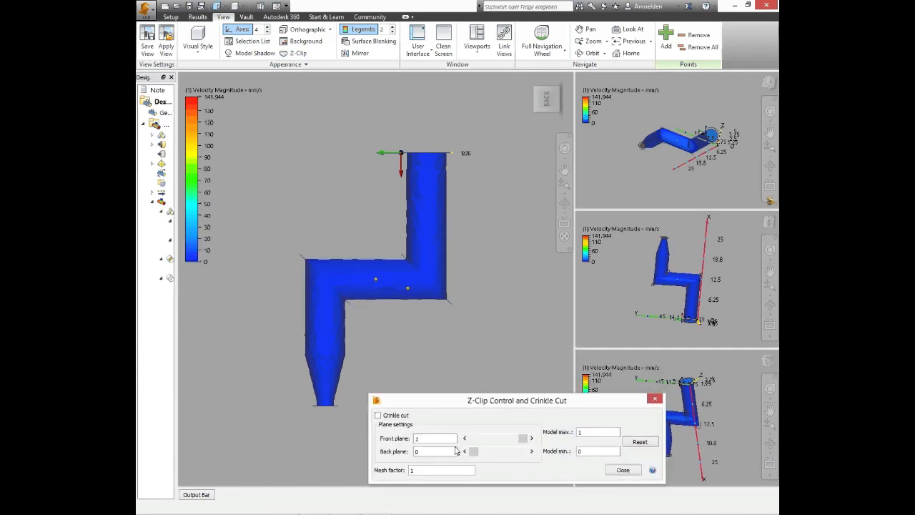
pyautogui.click(399, 417)
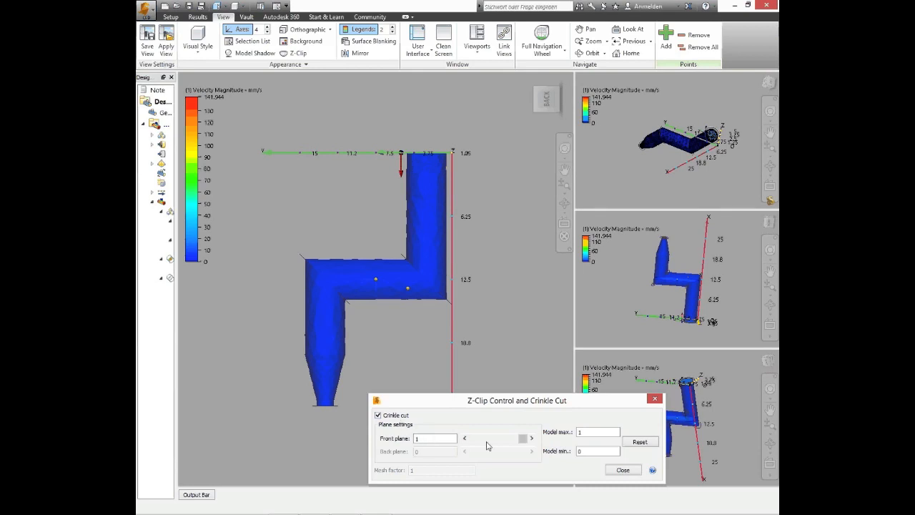
pyautogui.moveTo(519, 443)
pyautogui.mouseDown()
pyautogui.moveTo(479, 441)
pyautogui.moveTo(521, 441)
pyautogui.moveTo(505, 444)
pyautogui.mouseUp()
pyautogui.click(378, 416)
# Display the model as Shaded in the large viewport, lower the Z-Clip front plane to 0.61, and close the clipping settings
pyautogui.moveTo(447, 317); pyautogui.dragTo(372, 251, button='middle')
pyautogui.rightClick(373, 251)
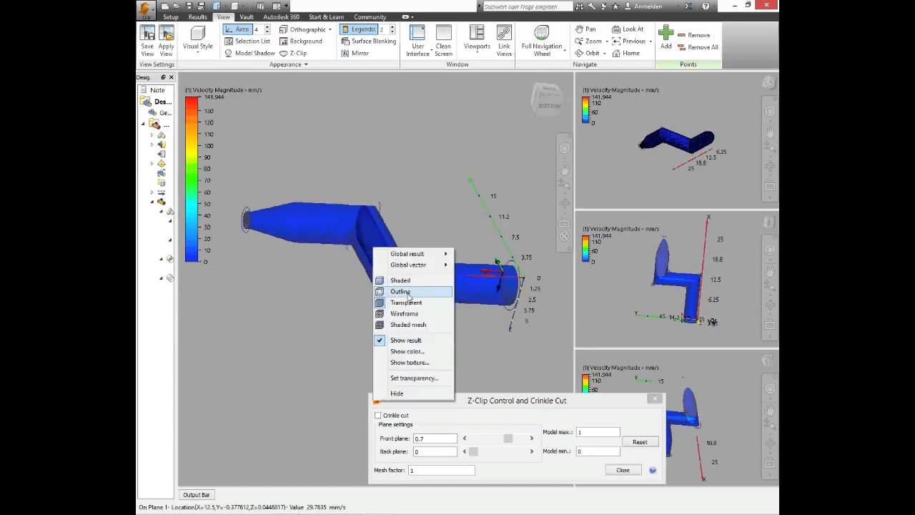
pyautogui.click(414, 281)
pyautogui.moveTo(505, 439)
pyautogui.mouseDown()
pyautogui.moveTo(493, 440)
pyautogui.moveTo(501, 444)
pyautogui.mouseUp()
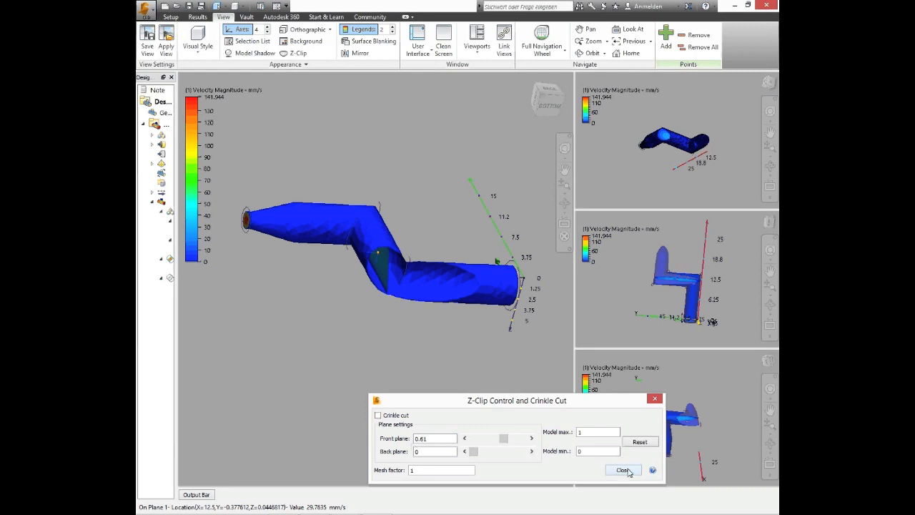
pyautogui.click(623, 471)
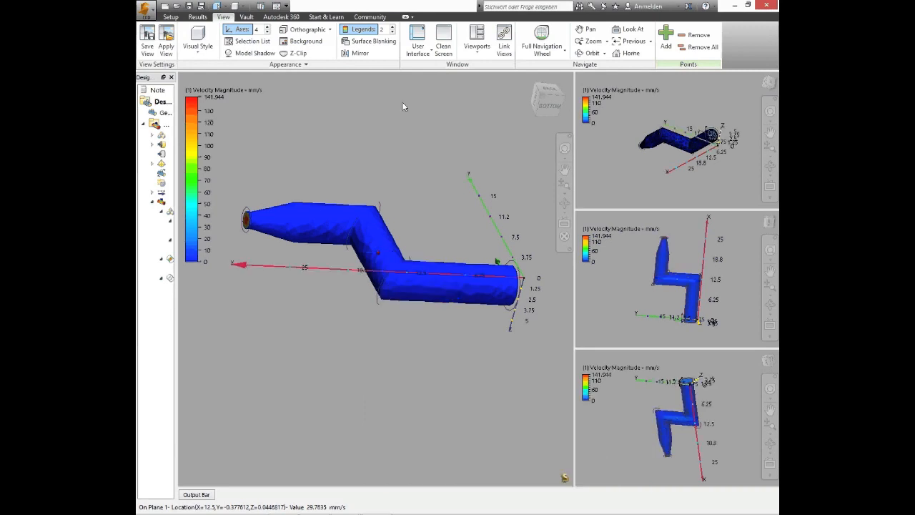
# Try the Perspective projection and switch back to Orthographic
pyautogui.click(319, 31)
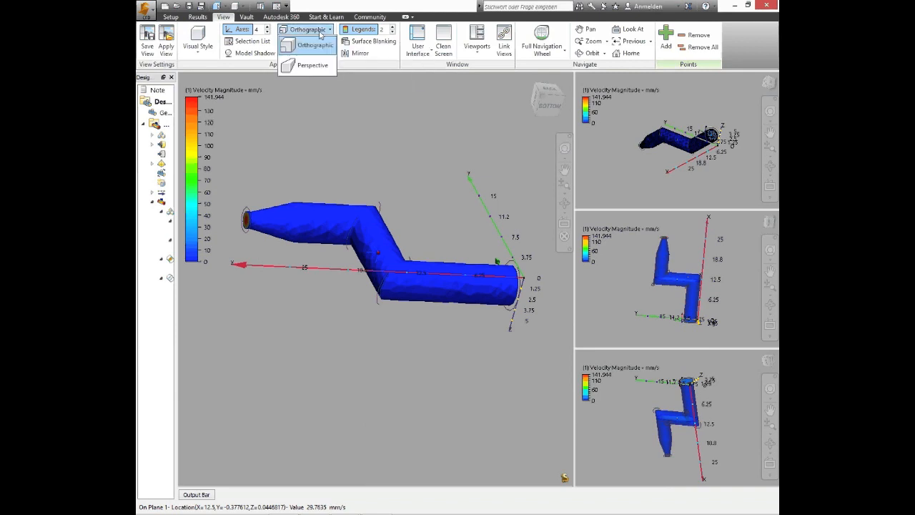
pyautogui.click(312, 65)
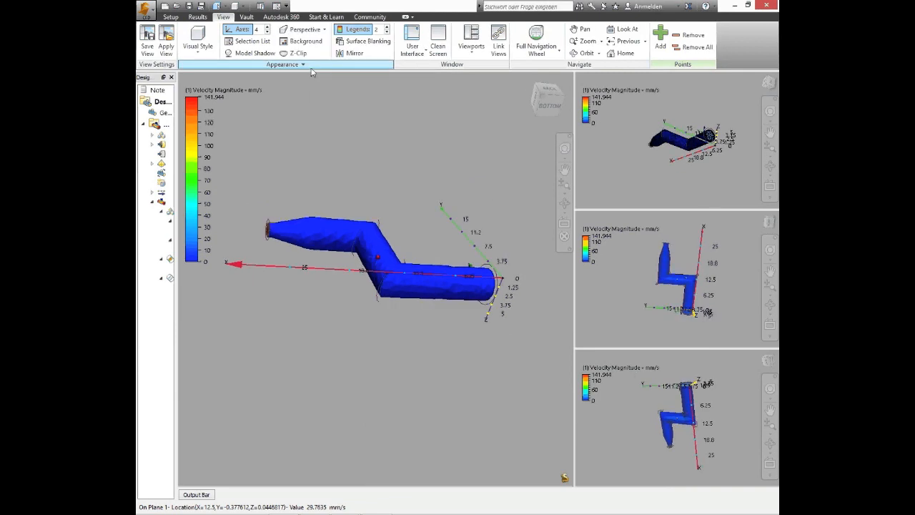
pyautogui.click(319, 30)
pyautogui.click(314, 54)
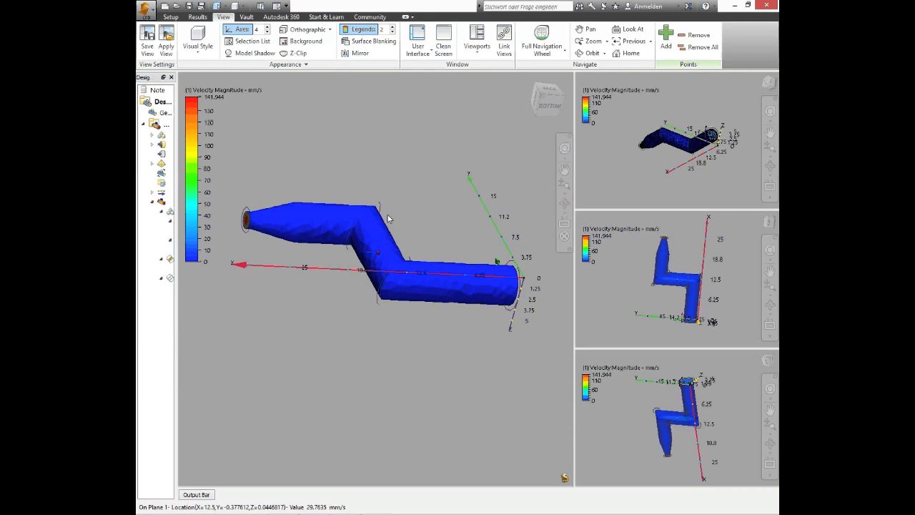
# Try mirroring the model about the global Y-Z and Z-X planes, disable the mirror, and close its settings
pyautogui.click(356, 53)
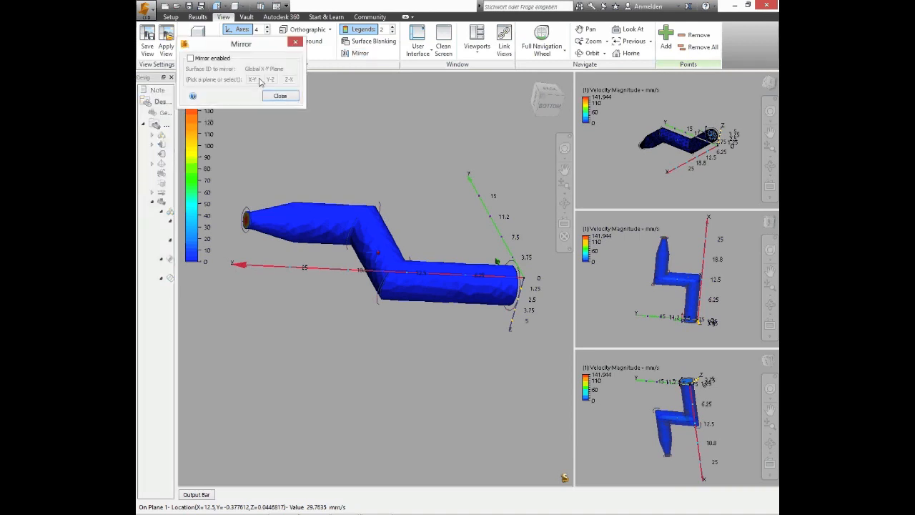
pyautogui.click(213, 57)
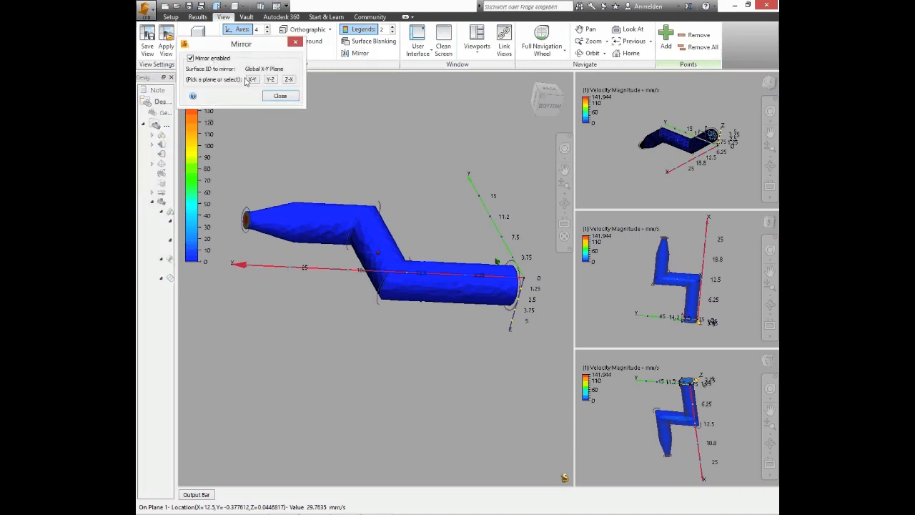
pyautogui.click(270, 80)
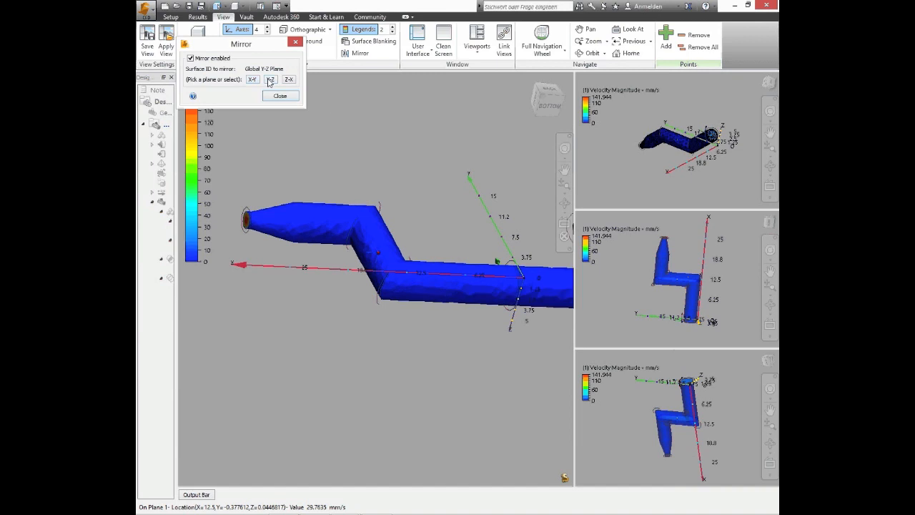
pyautogui.scroll(-10, 493, 241)
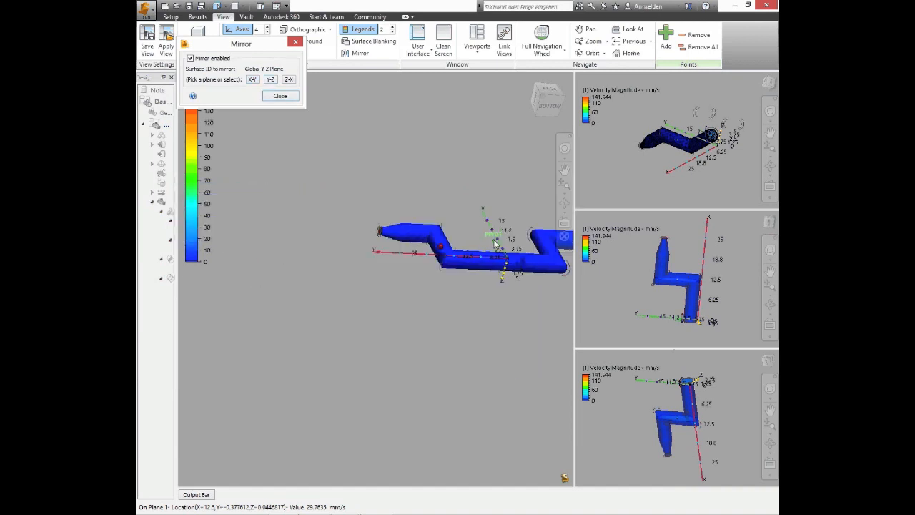
pyautogui.scroll(5, 520, 252)
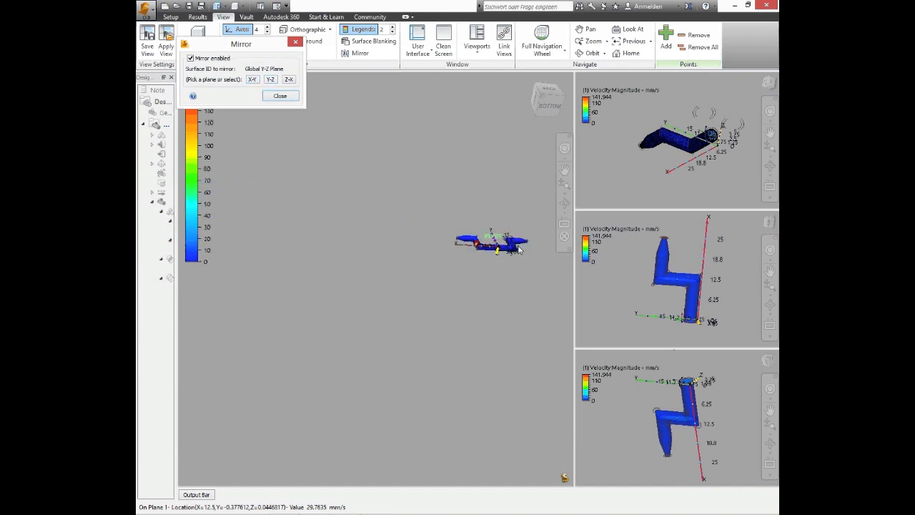
pyautogui.scroll(5, 526, 257)
pyautogui.moveTo(504, 264); pyautogui.dragTo(397, 266, button='middle')
pyautogui.click(289, 79)
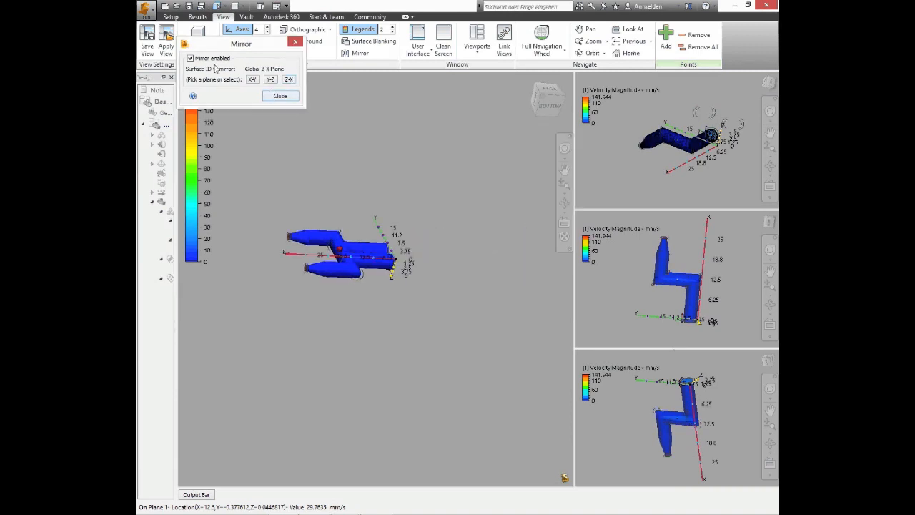
pyautogui.click(190, 58)
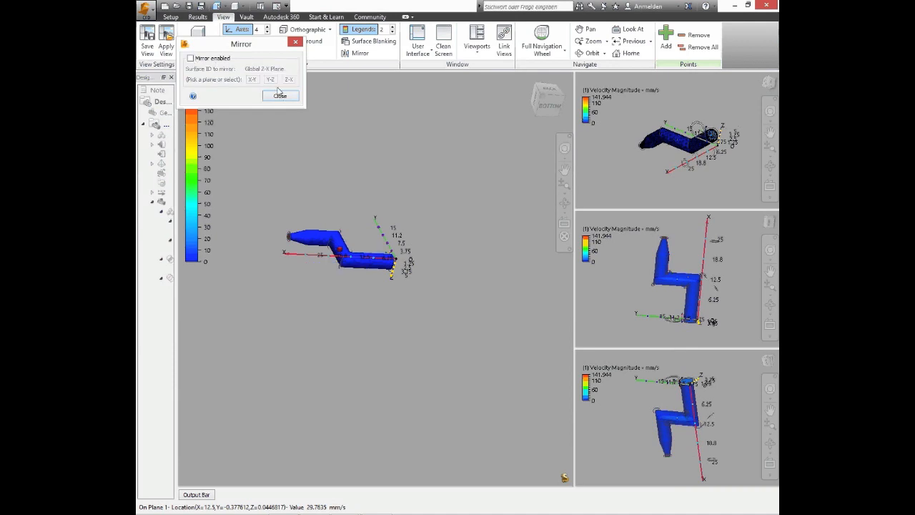
pyautogui.click(280, 95)
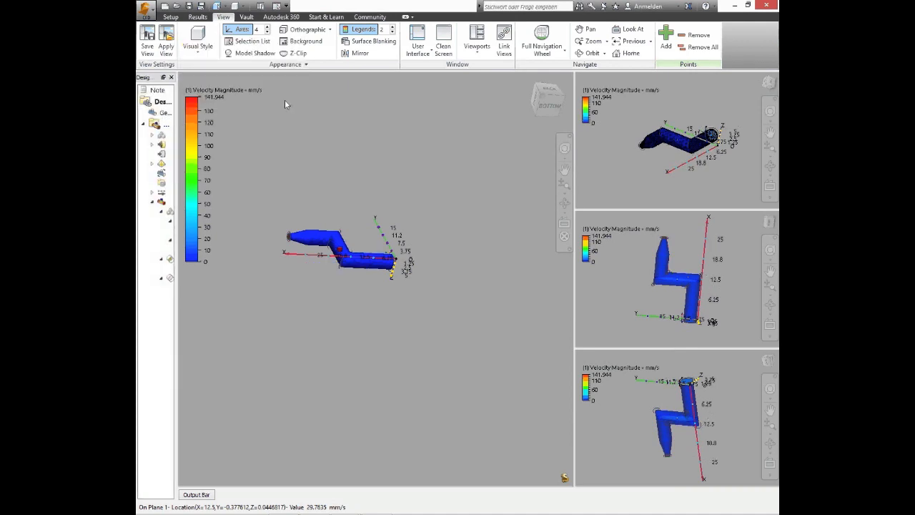
# Review the available visual styles, and reorient the model in the large viewport with the Full Navigation Wheel and Pan
pyautogui.click(199, 48)
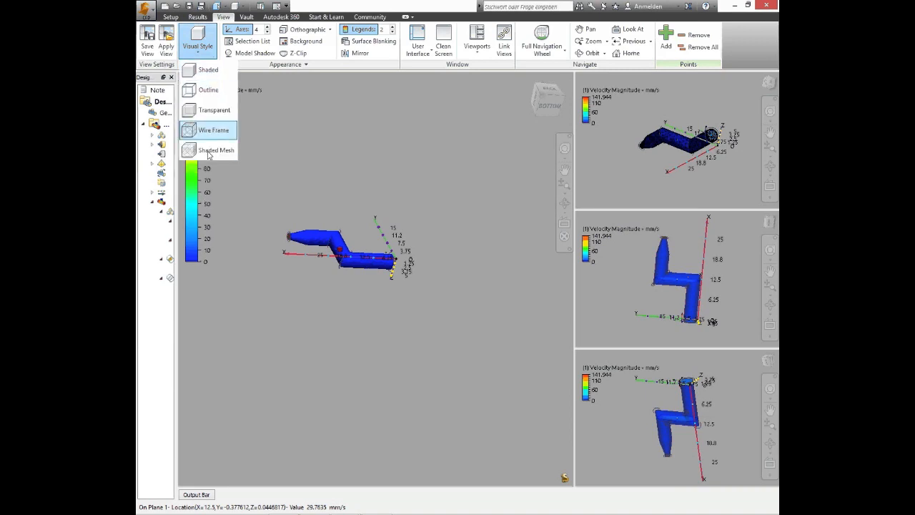
pyautogui.click(542, 42)
pyautogui.moveTo(402, 229); pyautogui.dragTo(373, 434)
pyautogui.moveTo(389, 238); pyautogui.dragTo(302, 143)
pyautogui.click(381, 229)
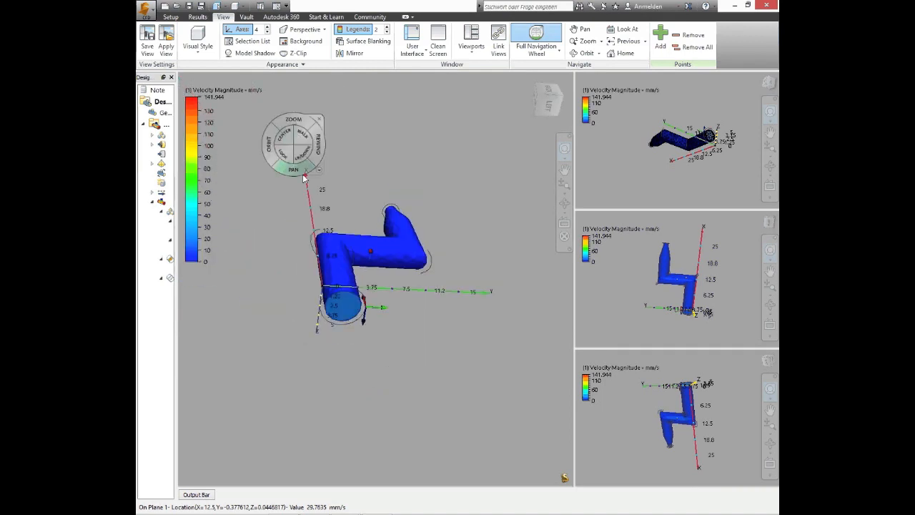
pyautogui.click(585, 30)
pyautogui.moveTo(337, 208); pyautogui.dragTo(356, 238)
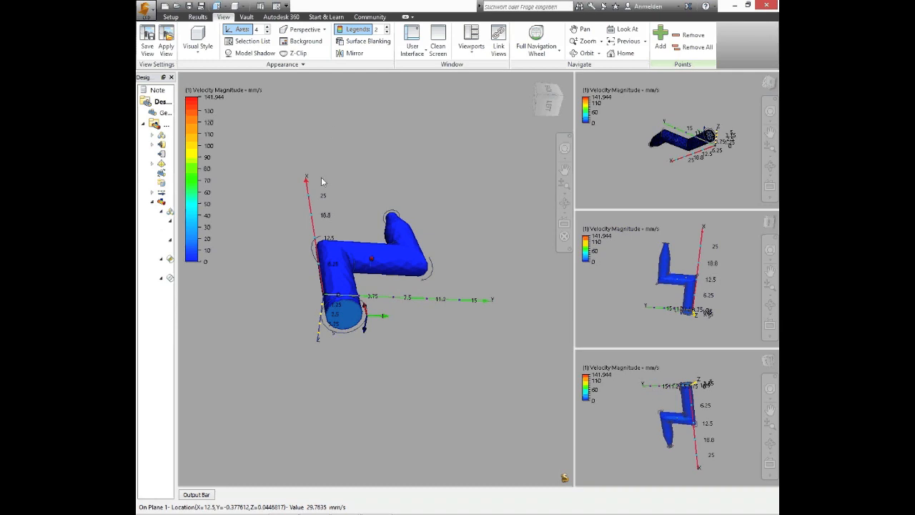
# Turn on Surface Blanking
pyautogui.click(364, 40)
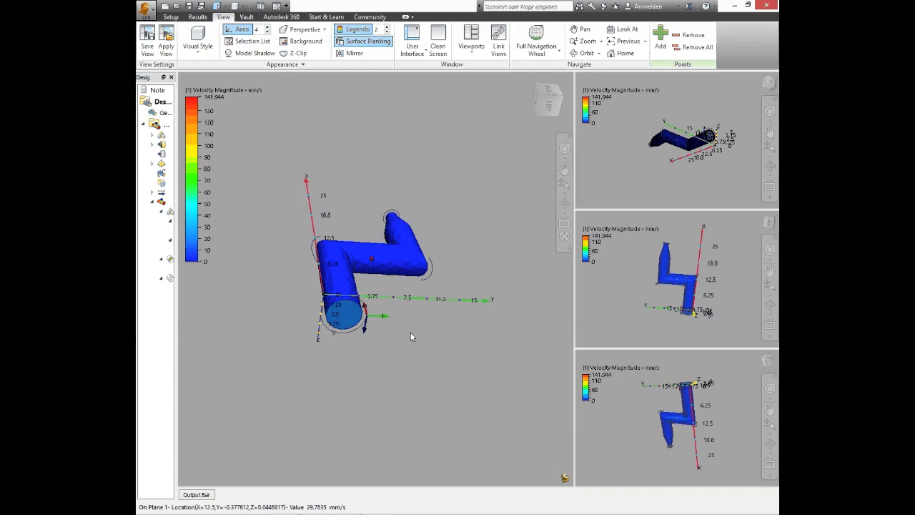